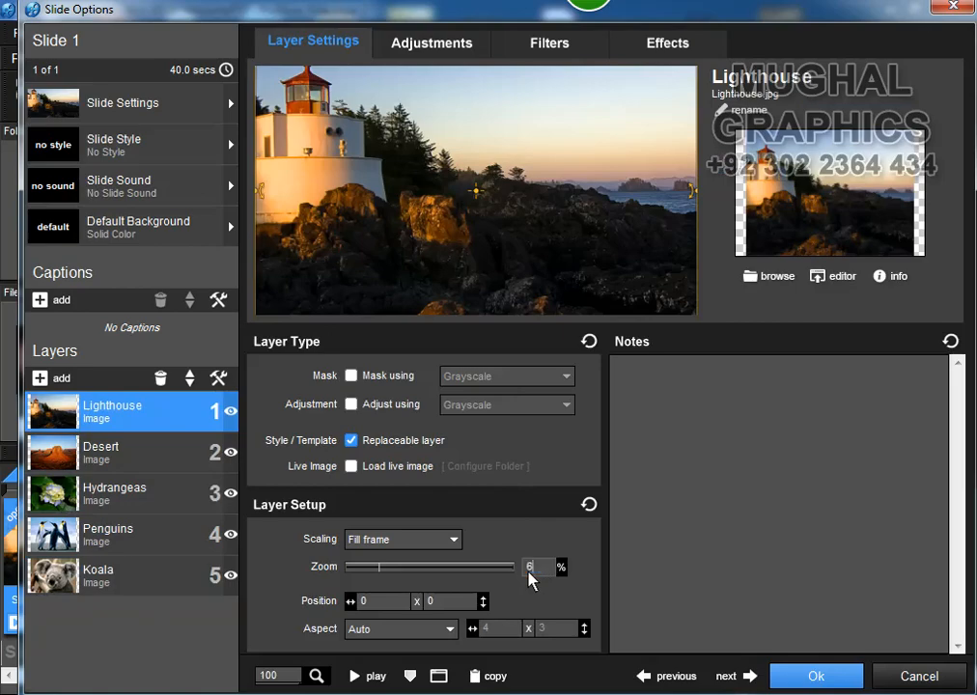
- Set the Lighthouse layer's zoom to 60% and copy that zoom to all layers on all slides
{"action": "type", "text": "0"}
{"action": "key", "text": "Return"}
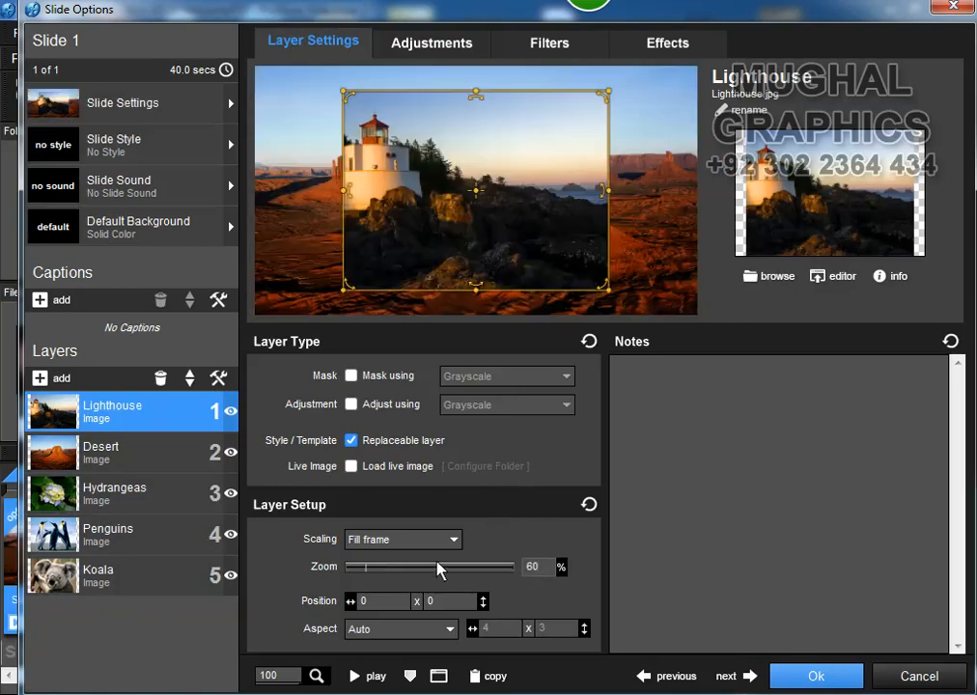
{"action": "right_click", "coordinate": [437, 570]}
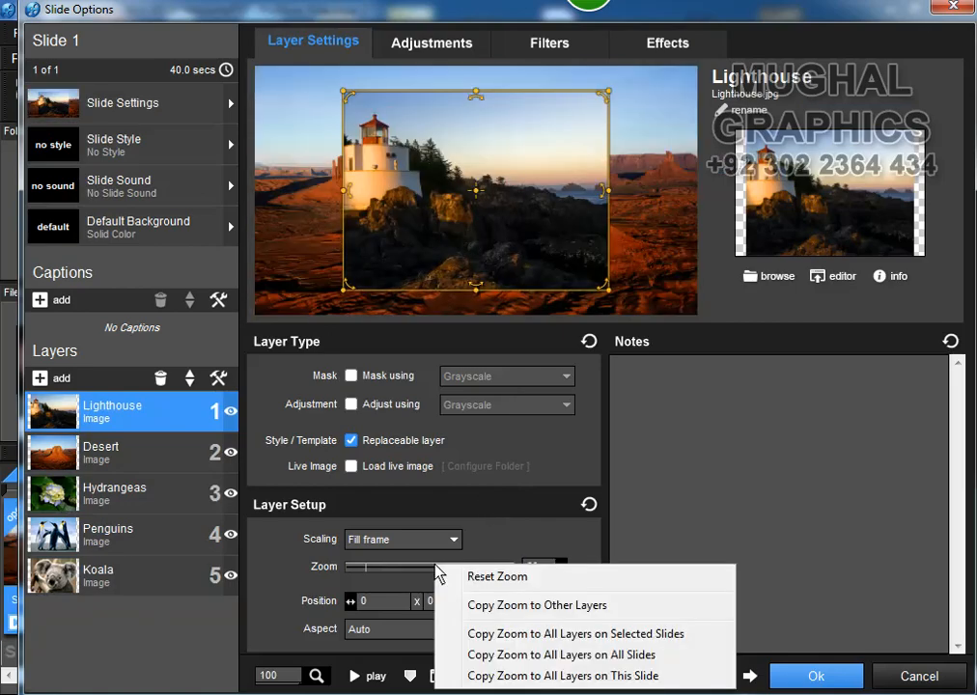
{"action": "left_click", "coordinate": [570, 655]}
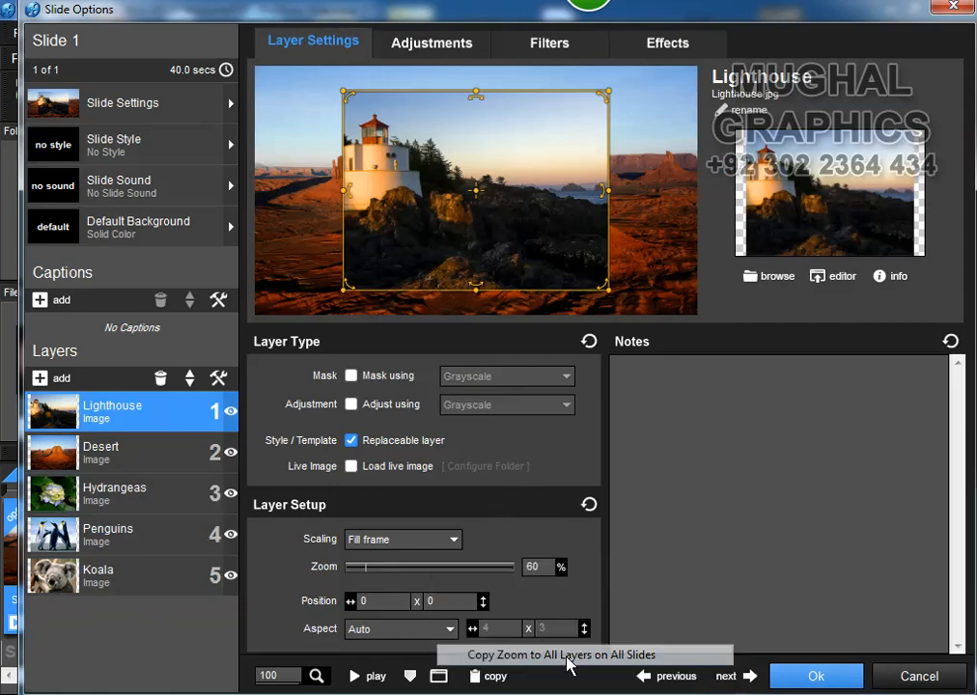
{"action": "left_click", "coordinate": [124, 466]}
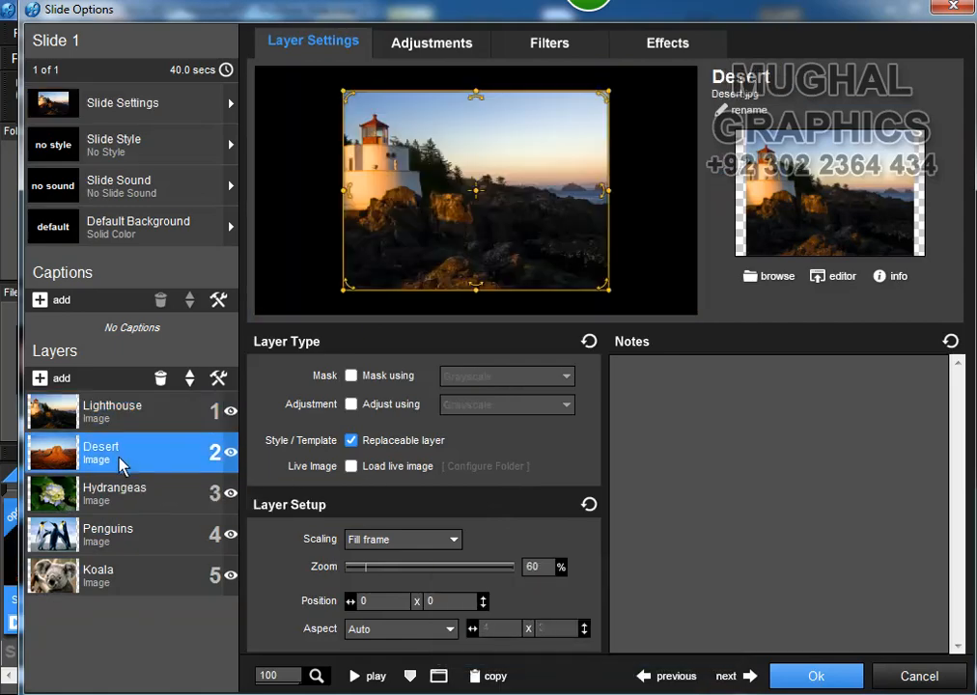
{"action": "left_click", "coordinate": [128, 492]}
{"action": "left_click", "coordinate": [136, 534]}
{"action": "left_click", "coordinate": [150, 577]}
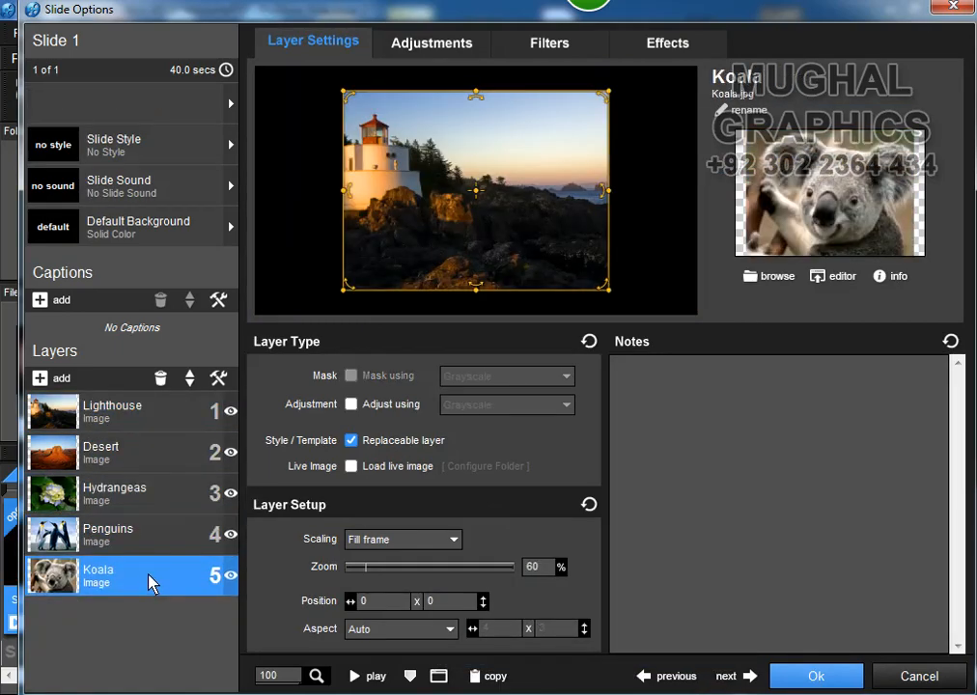
- For the Lighthouse layer's starting keyframe, set the horizontal pan to -50 and the linked zoom to 30%
{"action": "left_click", "coordinate": [146, 413]}
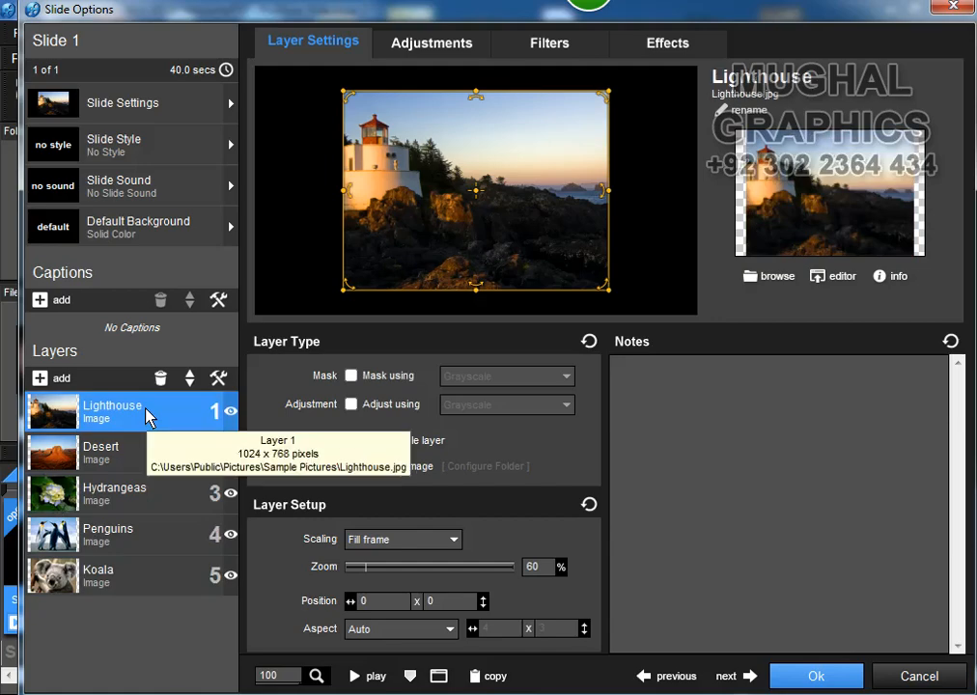
{"action": "left_click", "coordinate": [673, 54]}
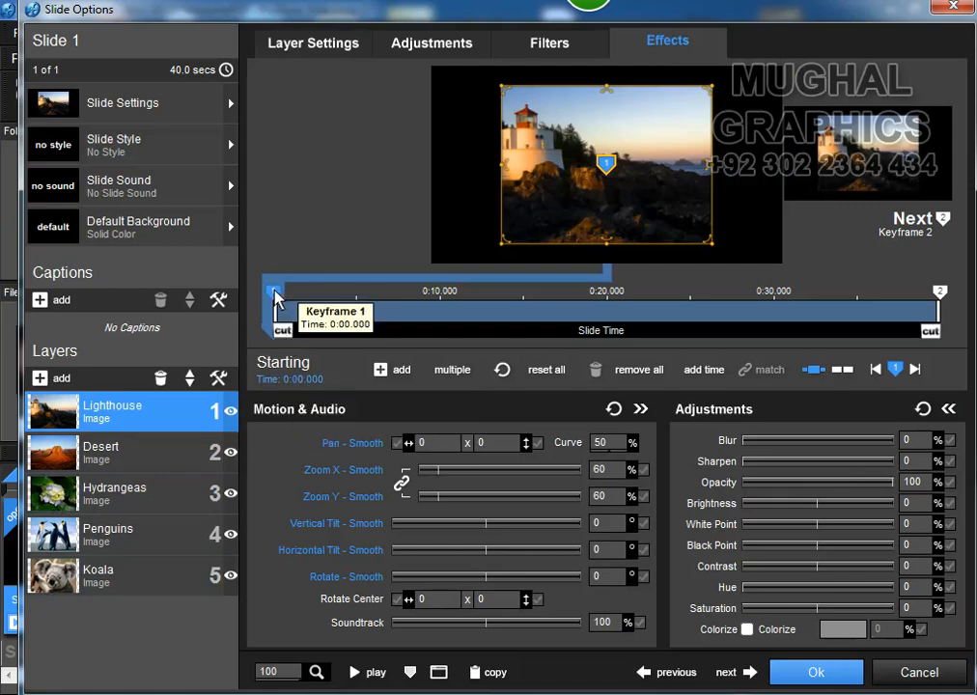
{"action": "left_click", "coordinate": [401, 445]}
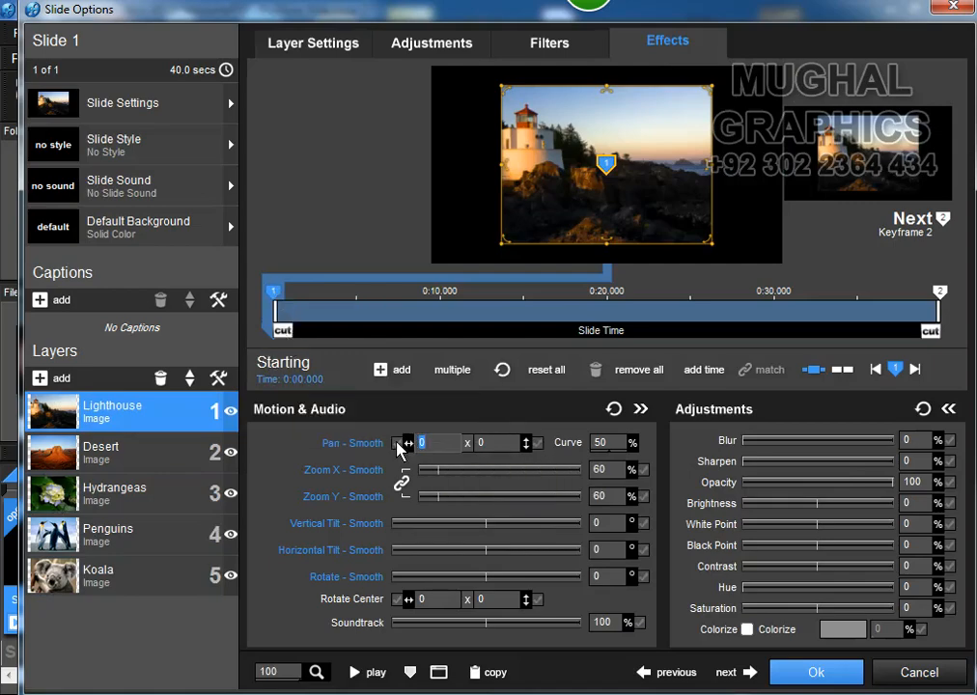
{"action": "type", "text": "-50"}
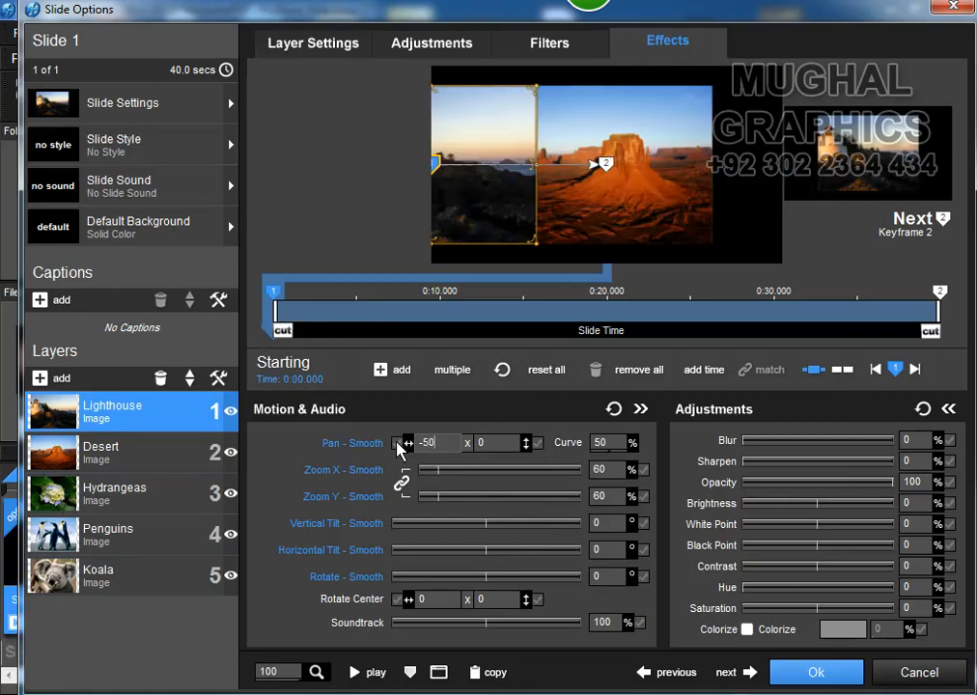
{"action": "left_click_drag", "start_coordinate": [618, 471], "coordinate": [565, 473]}
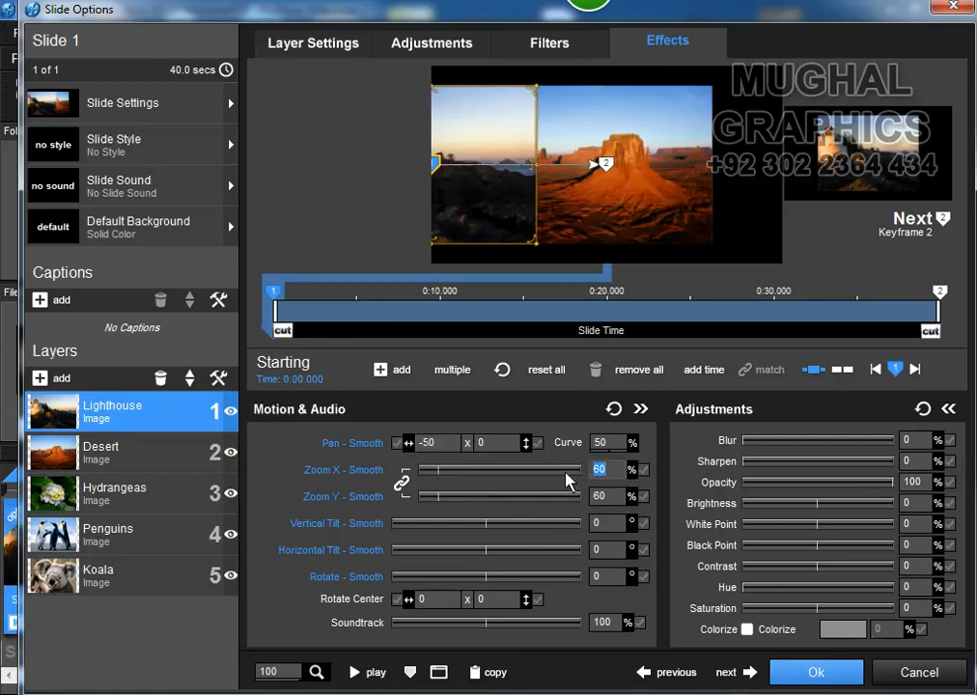
{"action": "type", "text": "30"}
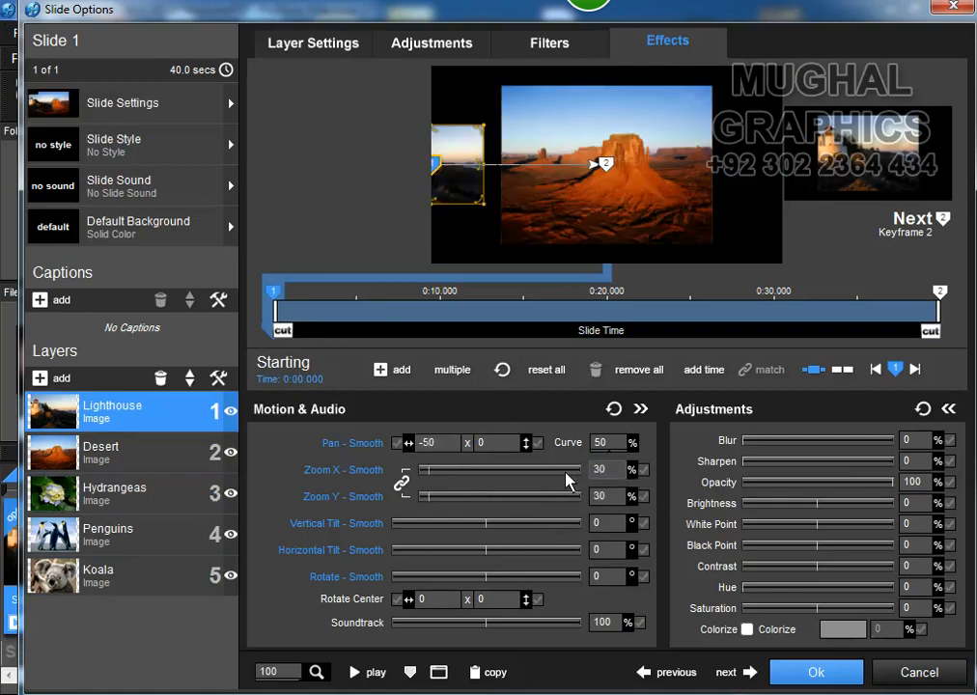
- Add a second motion keyframe to the Lighthouse layer and set its time to 1 second
{"action": "double_click", "coordinate": [292, 309]}
{"action": "left_click", "coordinate": [302, 380]}
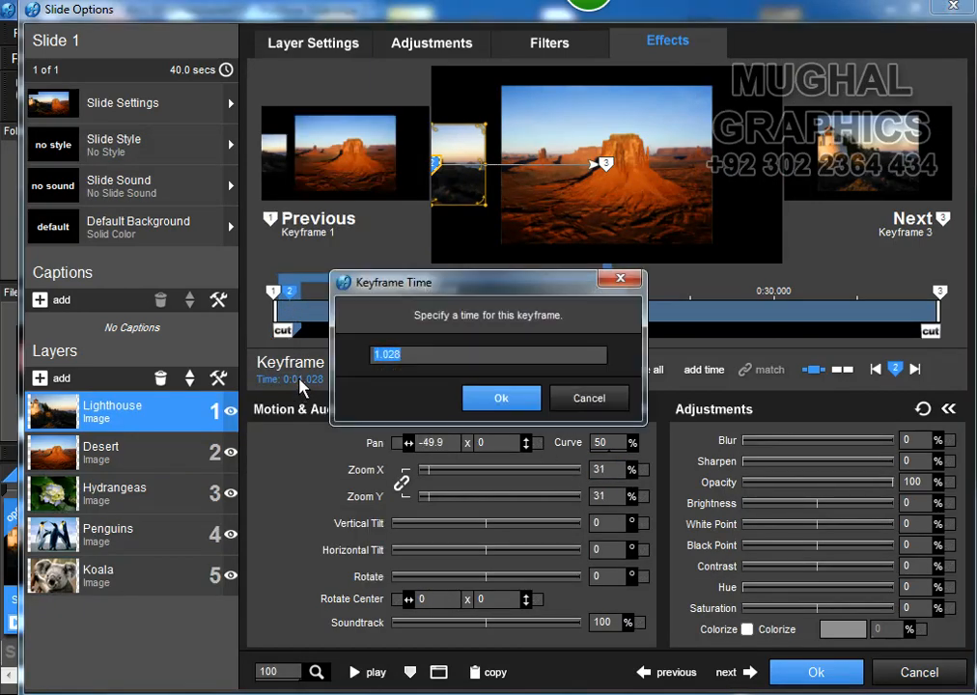
{"action": "type", "text": "1"}
{"action": "left_click", "coordinate": [502, 398]}
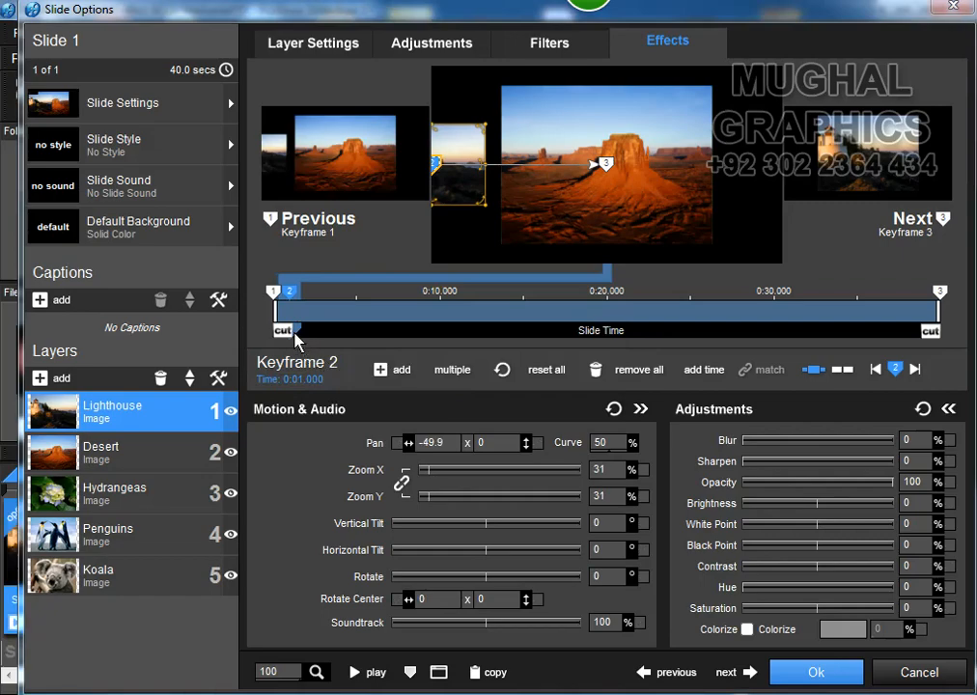
- Set the 1-second keyframe's linked zoom to 60% and its horizontal pan to 0
{"action": "left_click", "coordinate": [581, 470]}
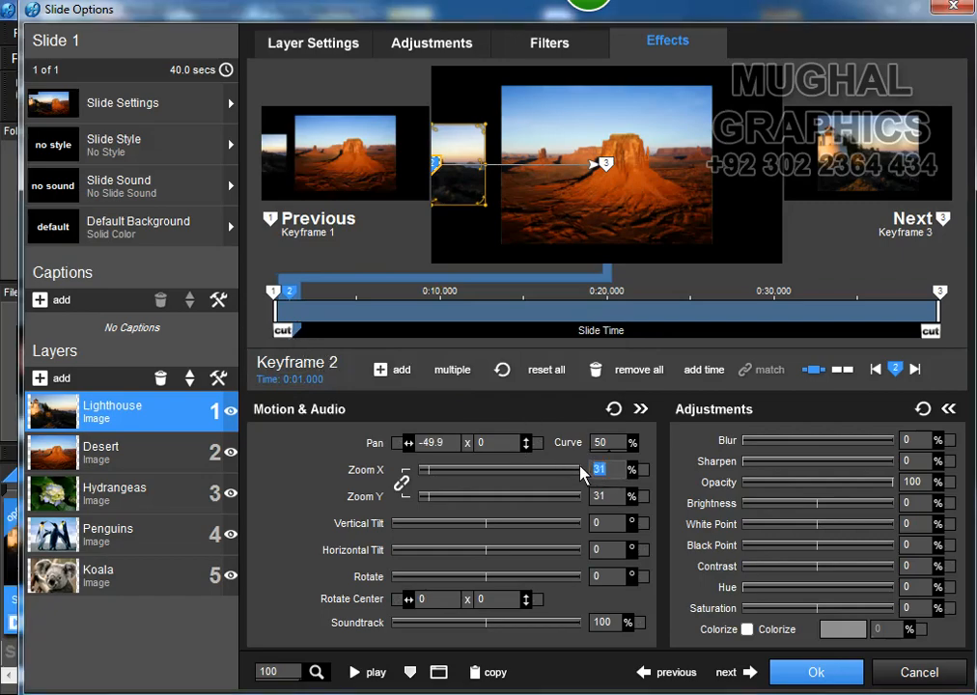
{"action": "type", "text": "60"}
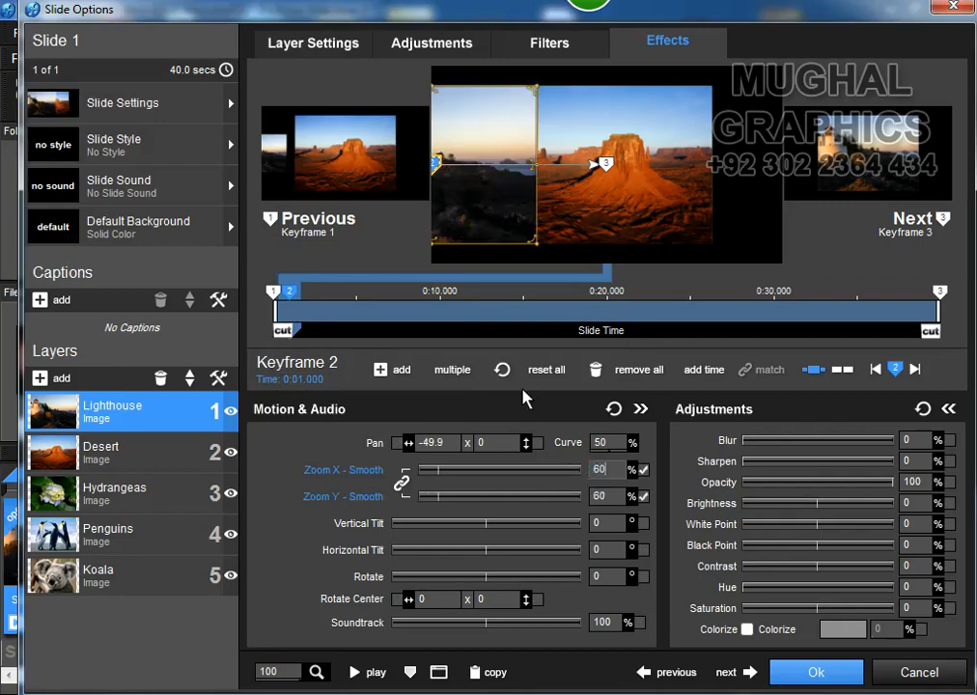
{"action": "left_click", "coordinate": [434, 442]}
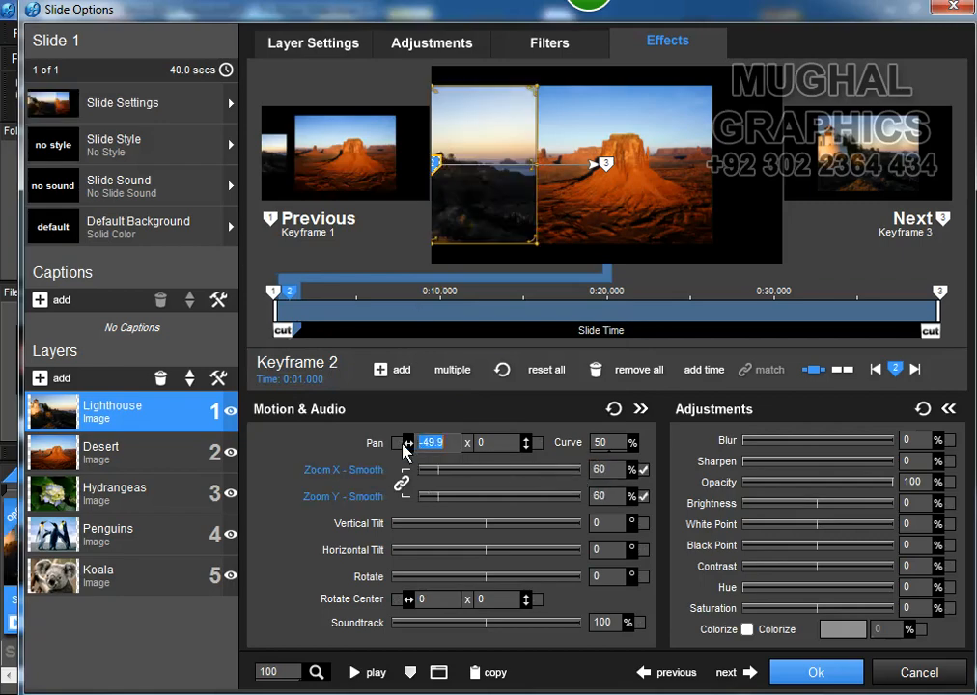
{"action": "type", "text": "0"}
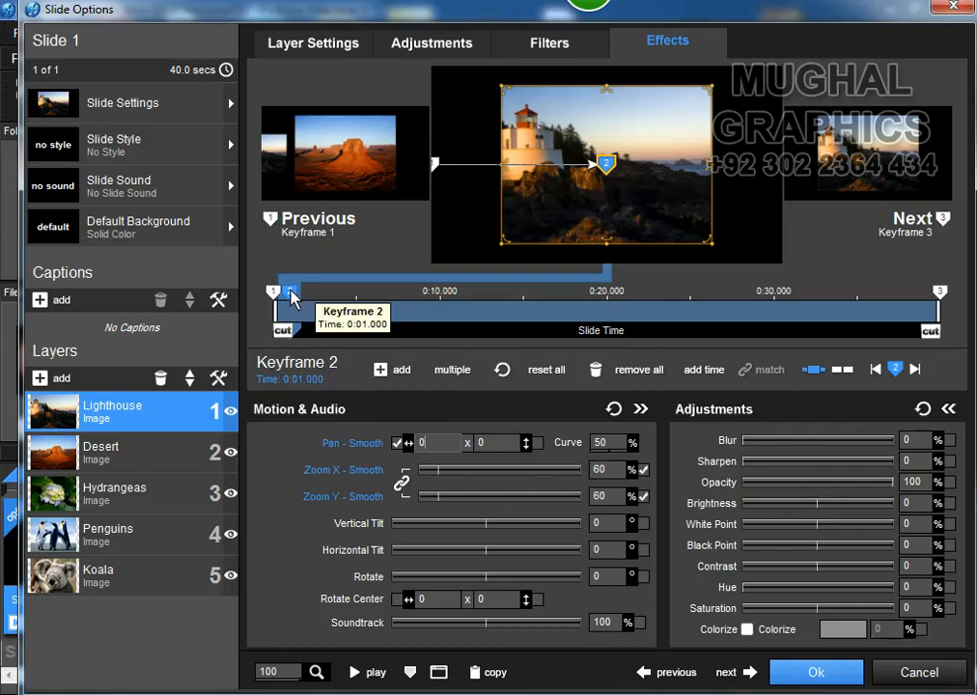
- Add a keyframe at 5 seconds and copy the 1-second keyframe's settings to it
{"action": "double_click", "coordinate": [363, 306]}
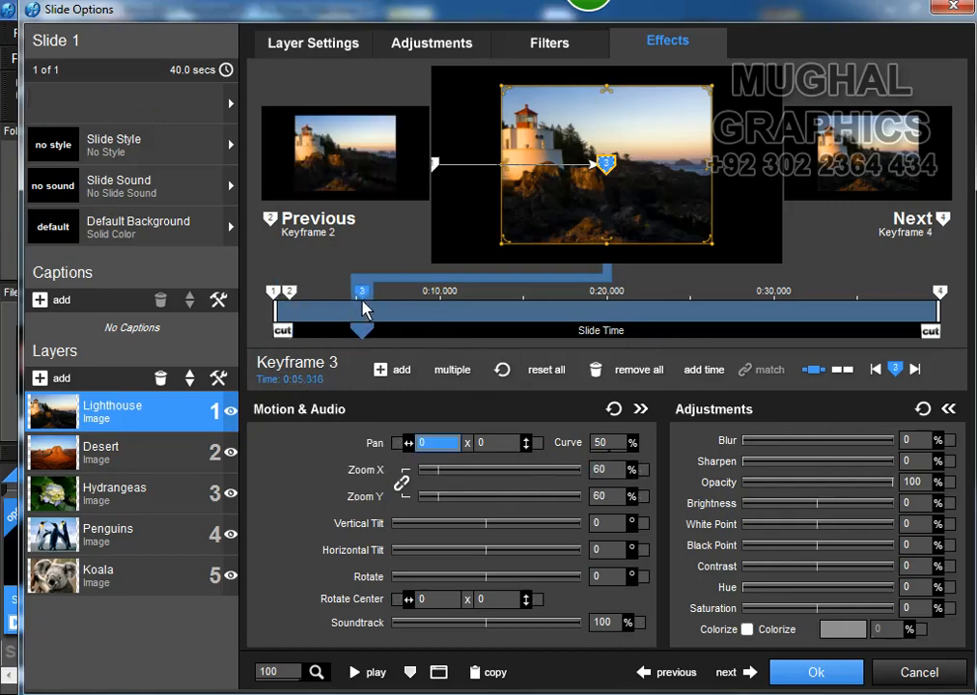
{"action": "left_click", "coordinate": [311, 379]}
{"action": "type", "text": "5"}
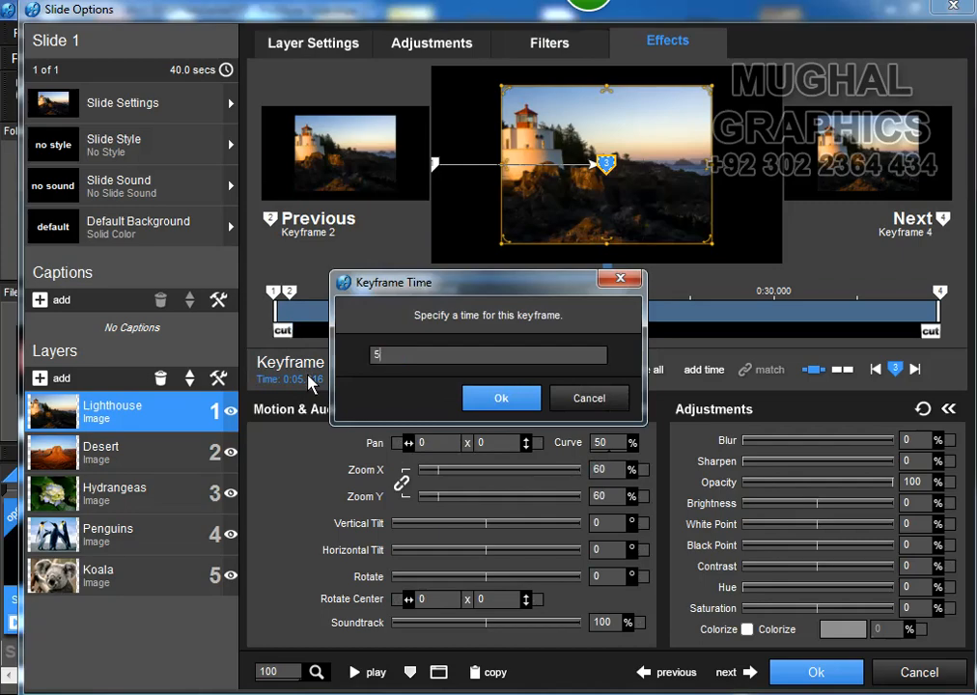
{"action": "left_click", "coordinate": [501, 397]}
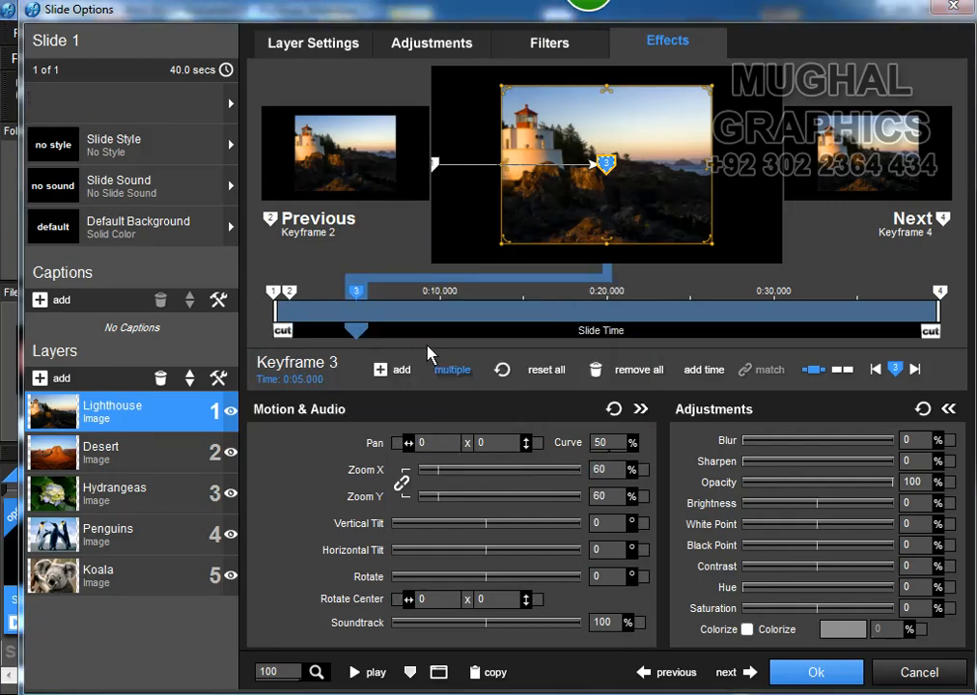
{"action": "right_click", "coordinate": [288, 292]}
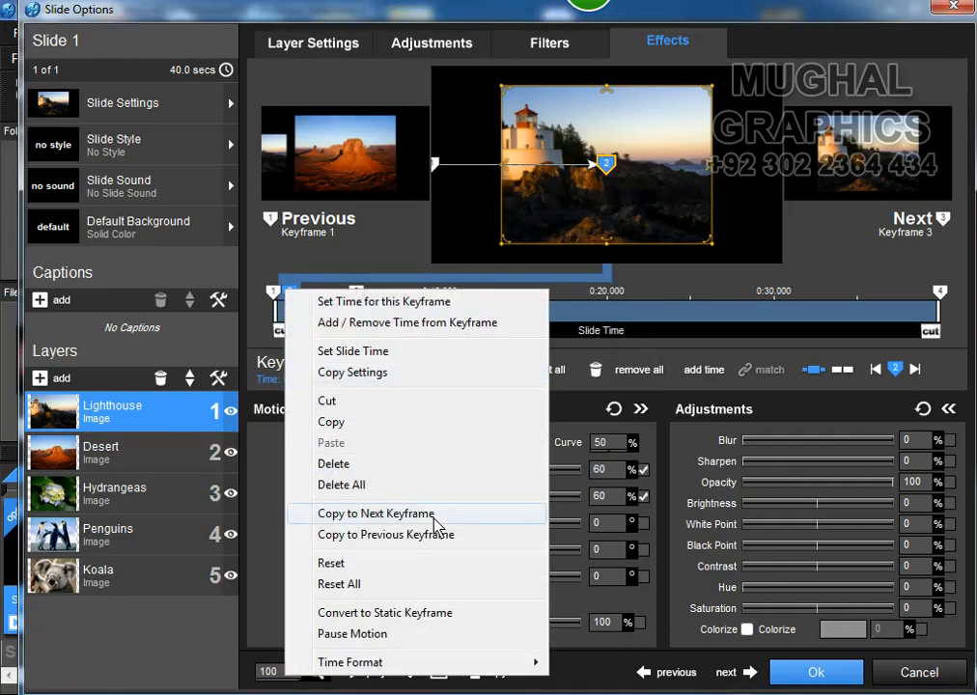
{"action": "left_click", "coordinate": [434, 515]}
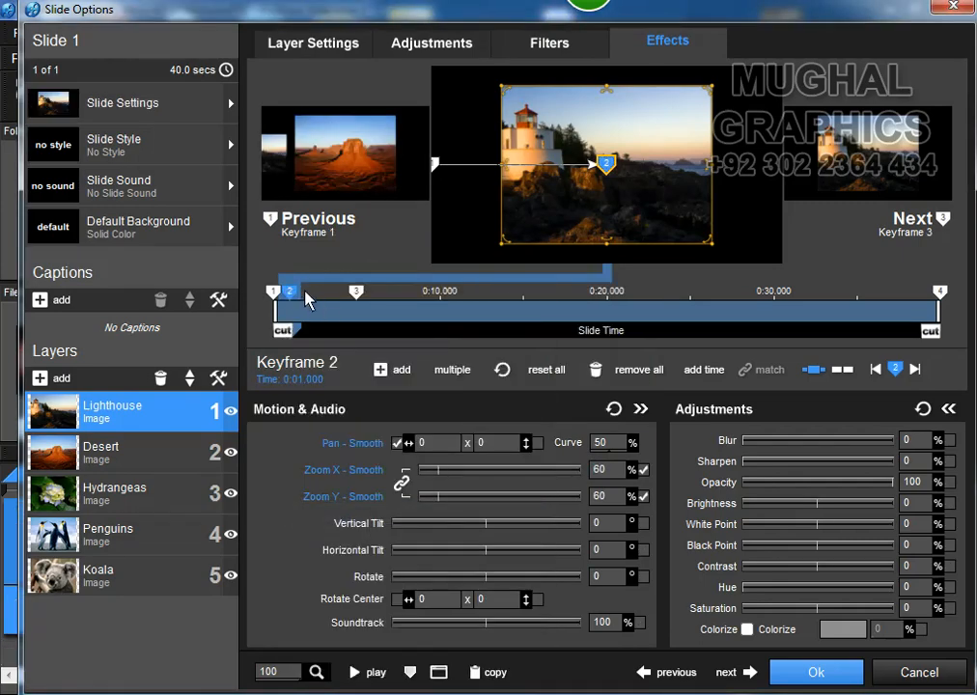
- Add a fourth keyframe just after the 5-second one and set its time to 6 seconds
{"action": "double_click", "coordinate": [367, 306]}
{"action": "left_click", "coordinate": [309, 381]}
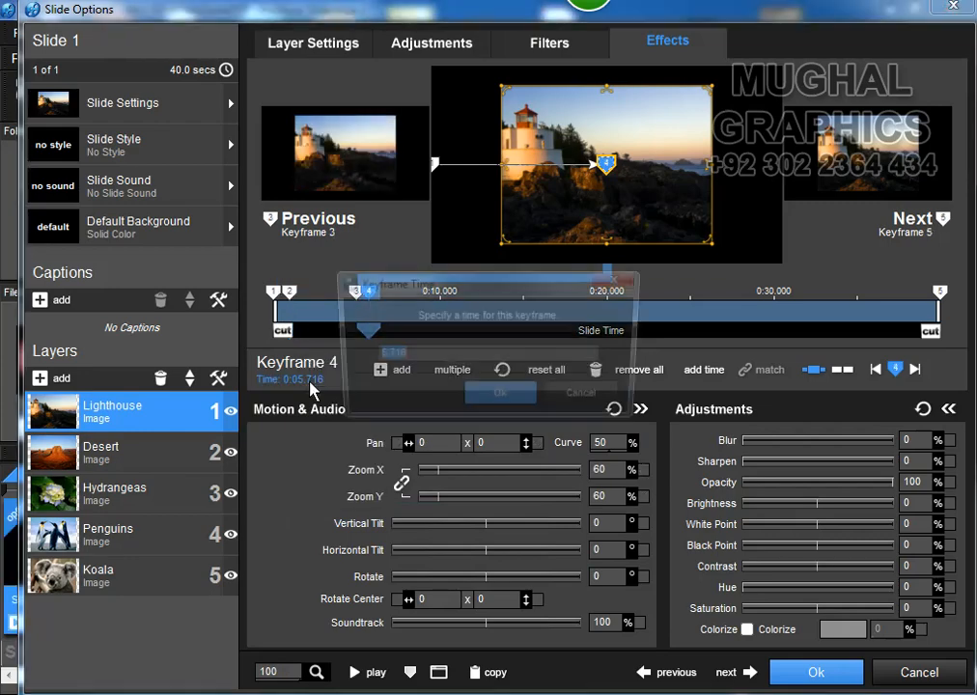
{"action": "type", "text": "6"}
{"action": "left_click", "coordinate": [473, 394]}
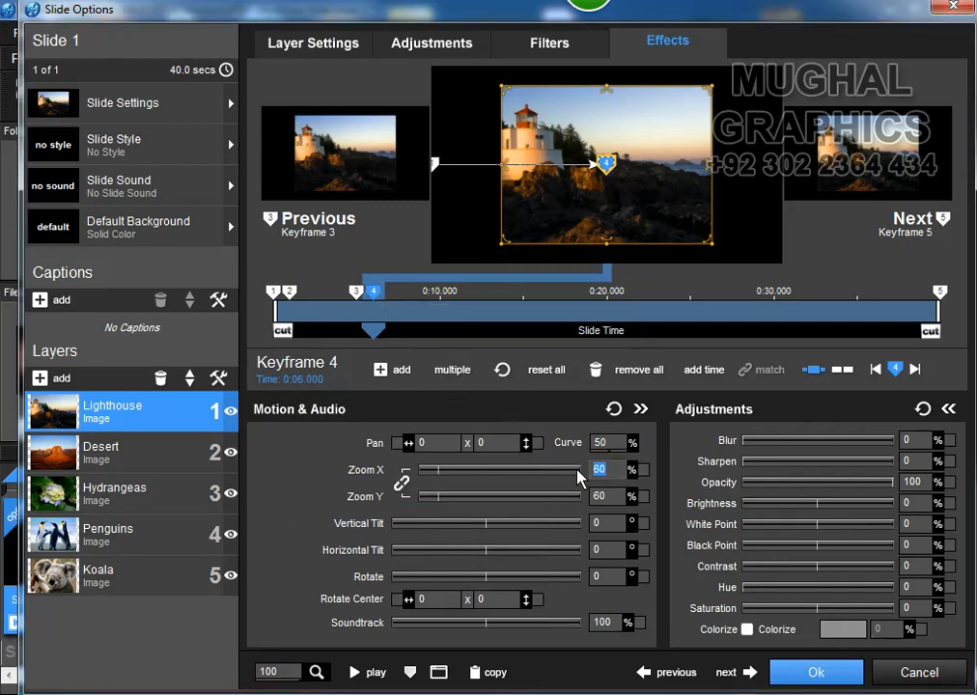
- Set the 6-second keyframe's linked zoom to 30% and its horizontal pan to 50
{"action": "type", "text": "30"}
{"action": "key", "text": "Return"}
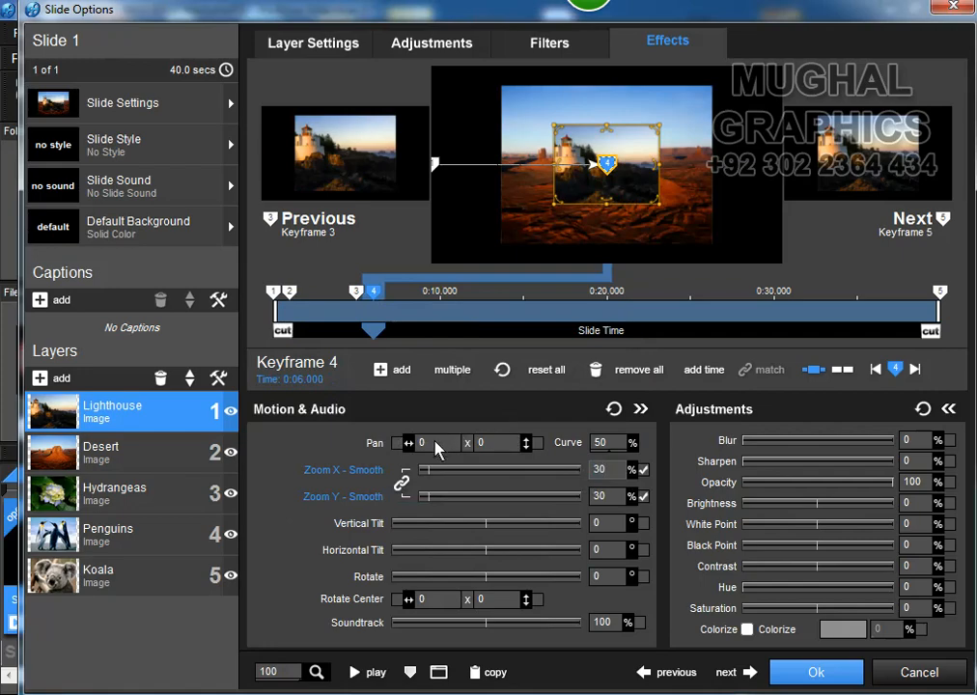
{"action": "double_click", "coordinate": [435, 445]}
{"action": "type", "text": "50"}
{"action": "key", "text": "Return"}
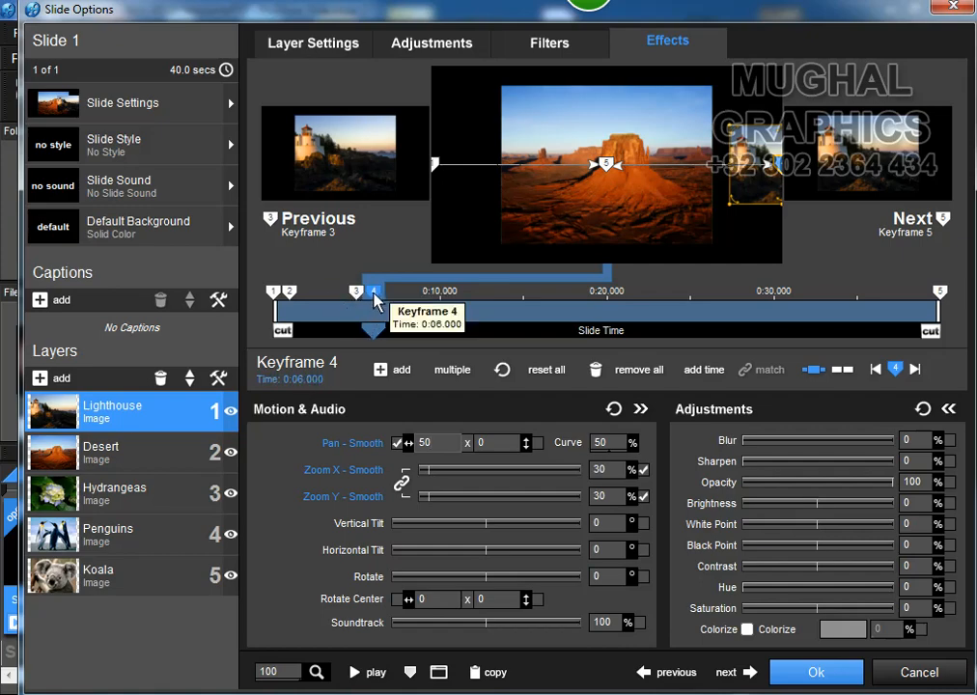
- Add a keyframe at 10 seconds and copy the 6-second keyframe's settings to it
{"action": "double_click", "coordinate": [435, 316]}
{"action": "left_click", "coordinate": [315, 380]}
{"action": "type", "text": "10"}
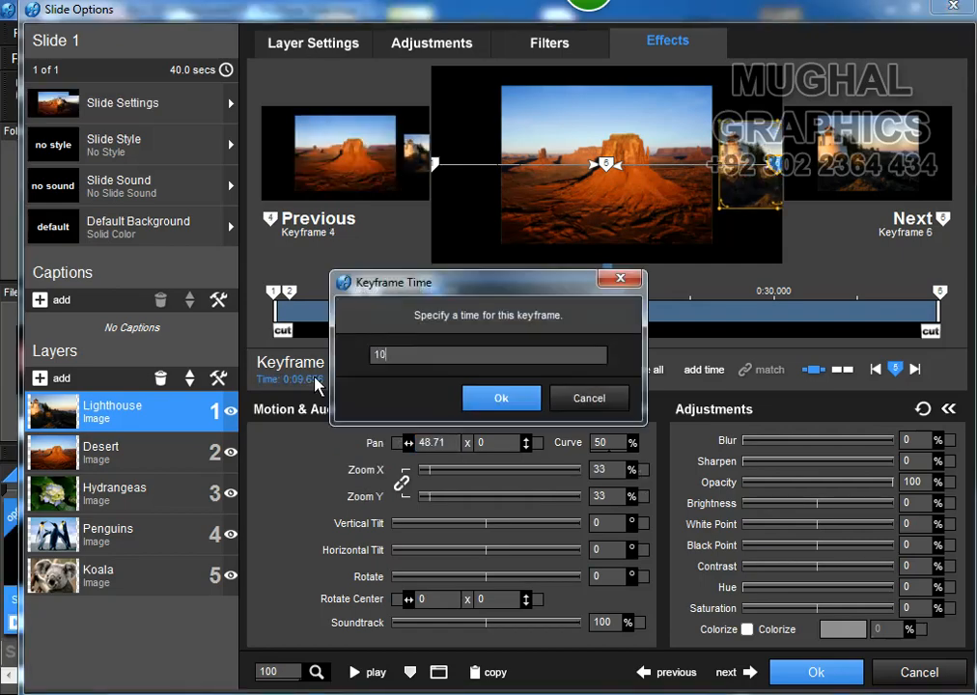
{"action": "left_click", "coordinate": [512, 398]}
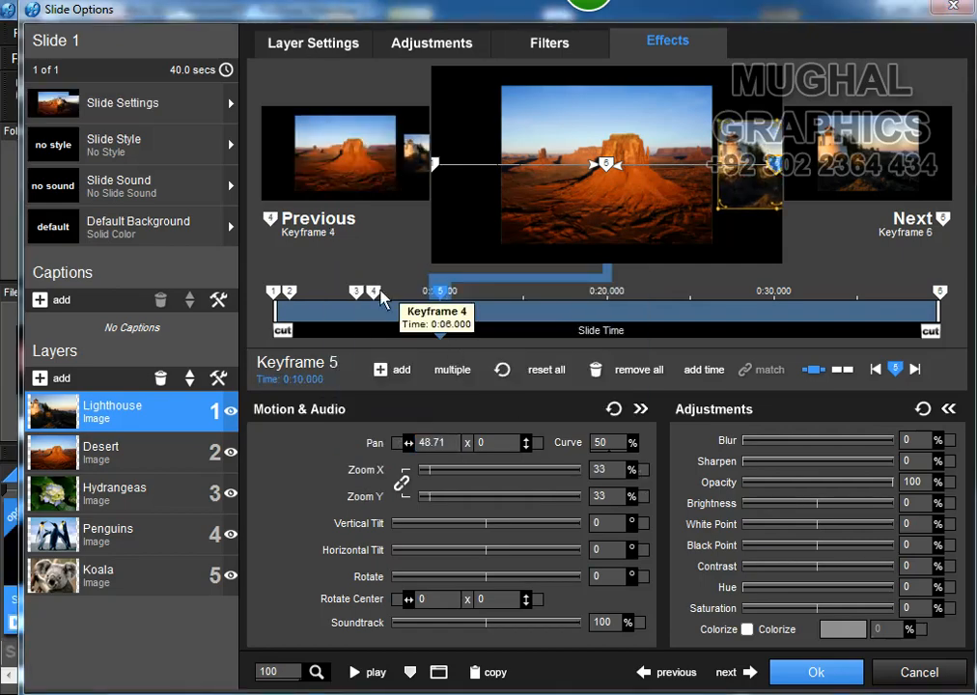
{"action": "left_click", "coordinate": [374, 290]}
{"action": "right_click", "coordinate": [375, 291]}
{"action": "left_click", "coordinate": [468, 514]}
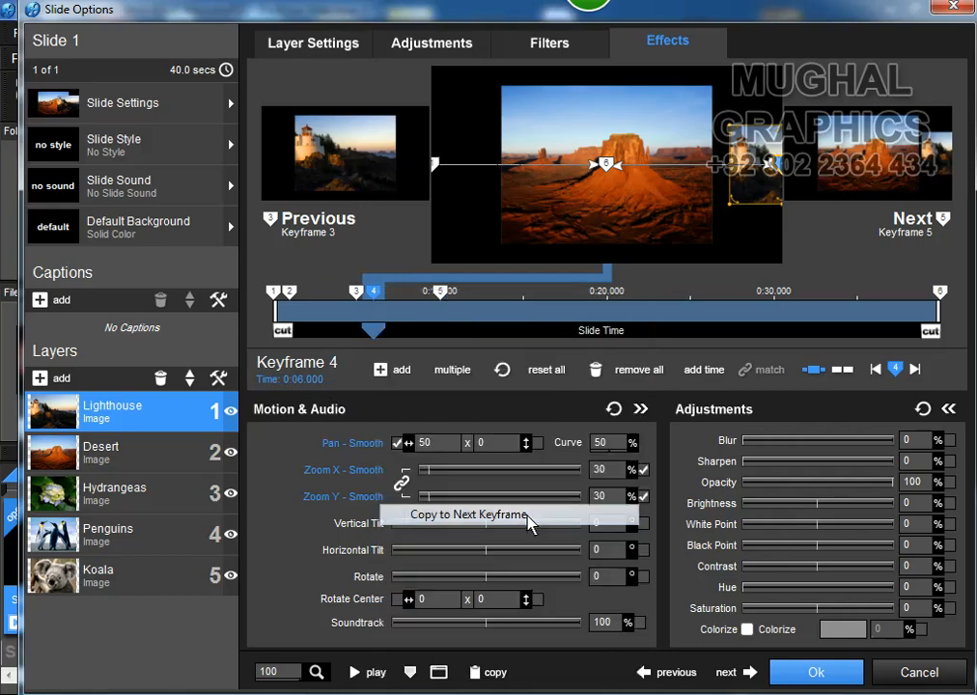
{"action": "left_click", "coordinate": [441, 292]}
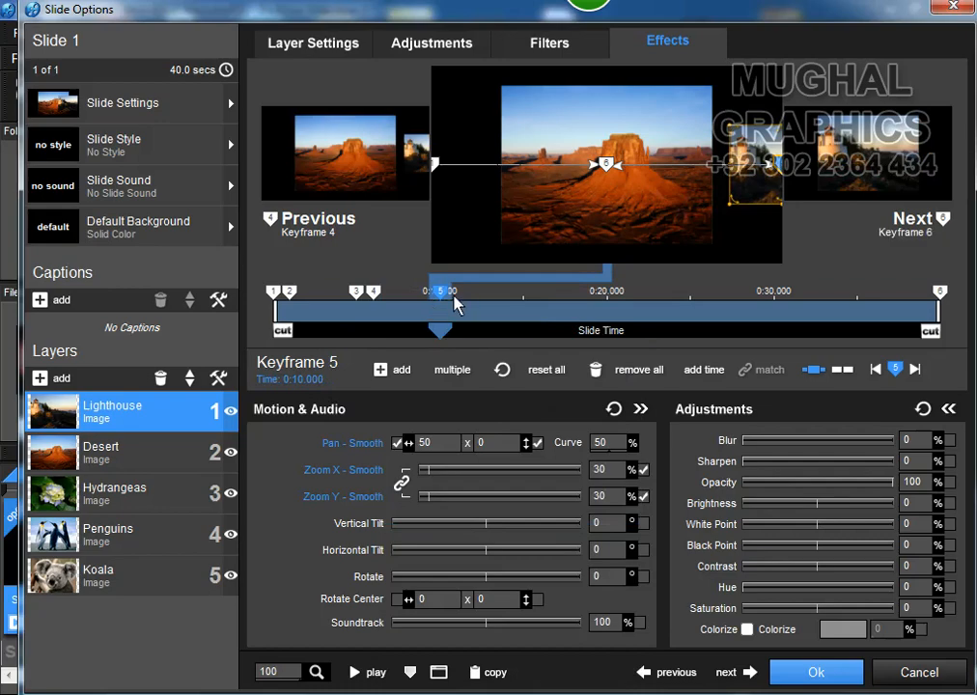
- Add a keyframe at 11 seconds to the Lighthouse layer and set its horizontal pan to 80
{"action": "double_click", "coordinate": [456, 305]}
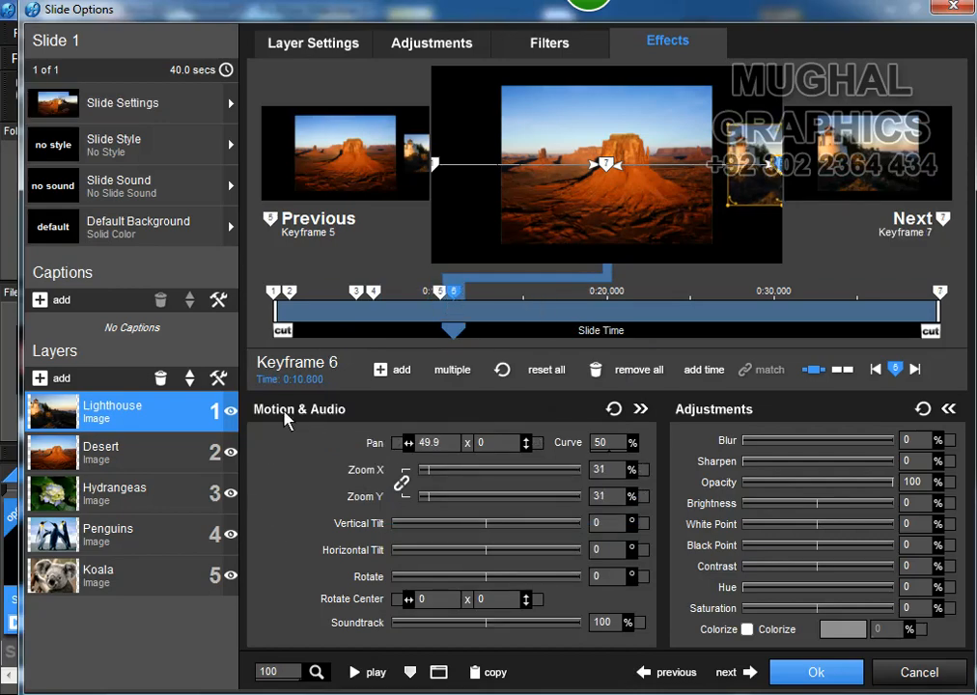
{"action": "left_click", "coordinate": [279, 380]}
{"action": "type", "text": "1"}
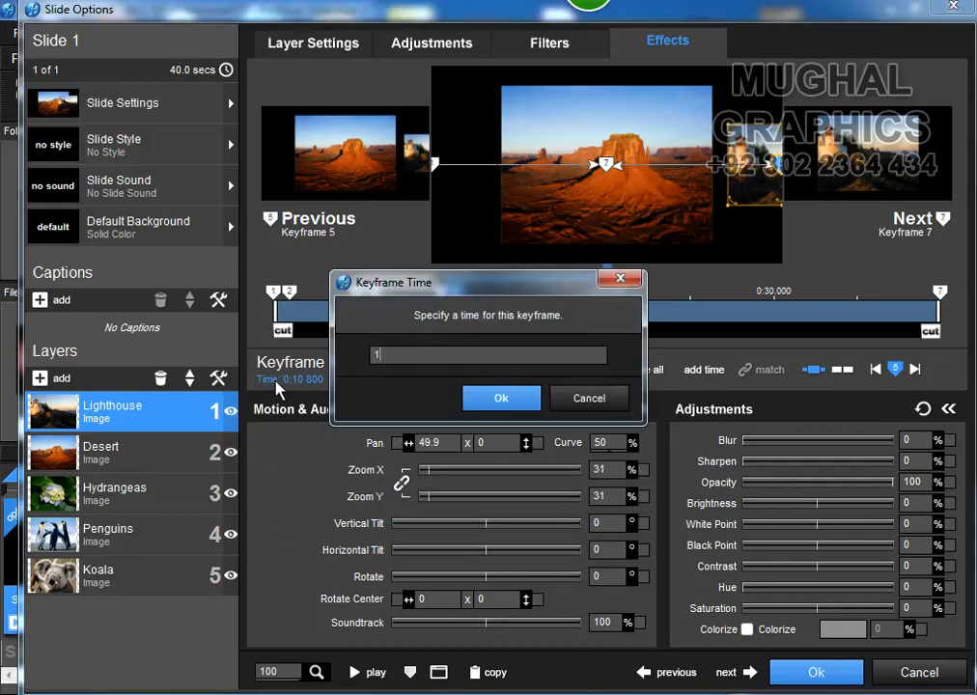
{"action": "type", "text": "1"}
{"action": "key", "text": "Return"}
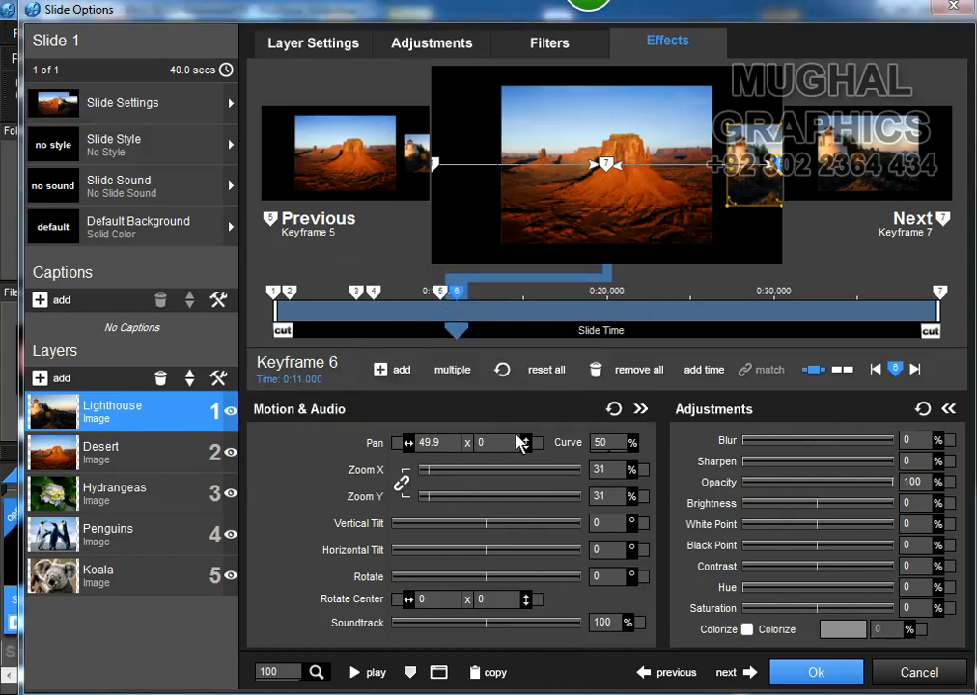
{"action": "left_click", "coordinate": [437, 442]}
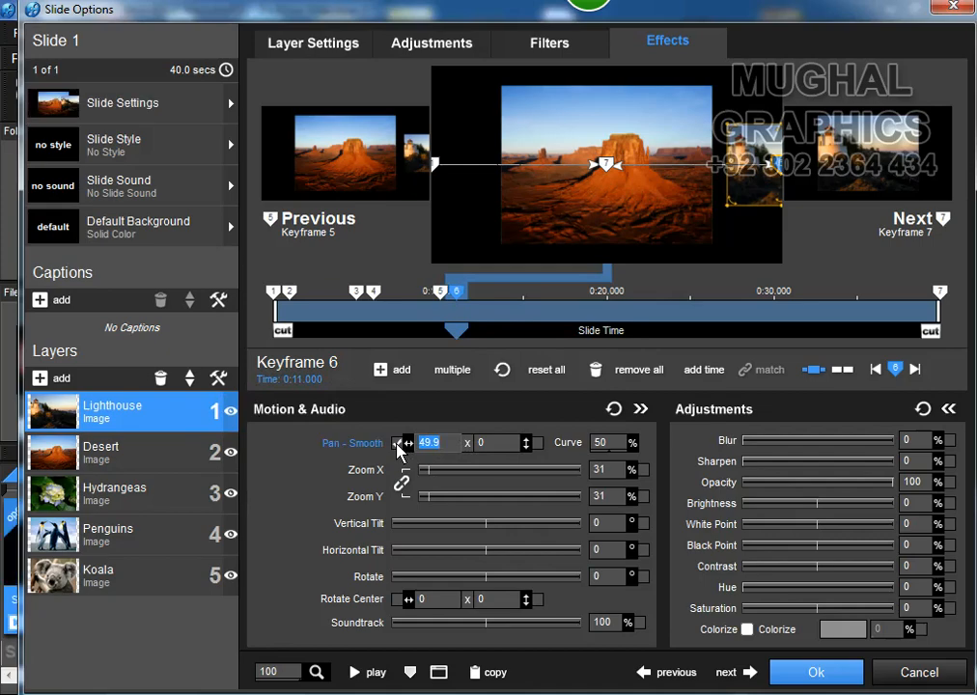
{"action": "type", "text": "80"}
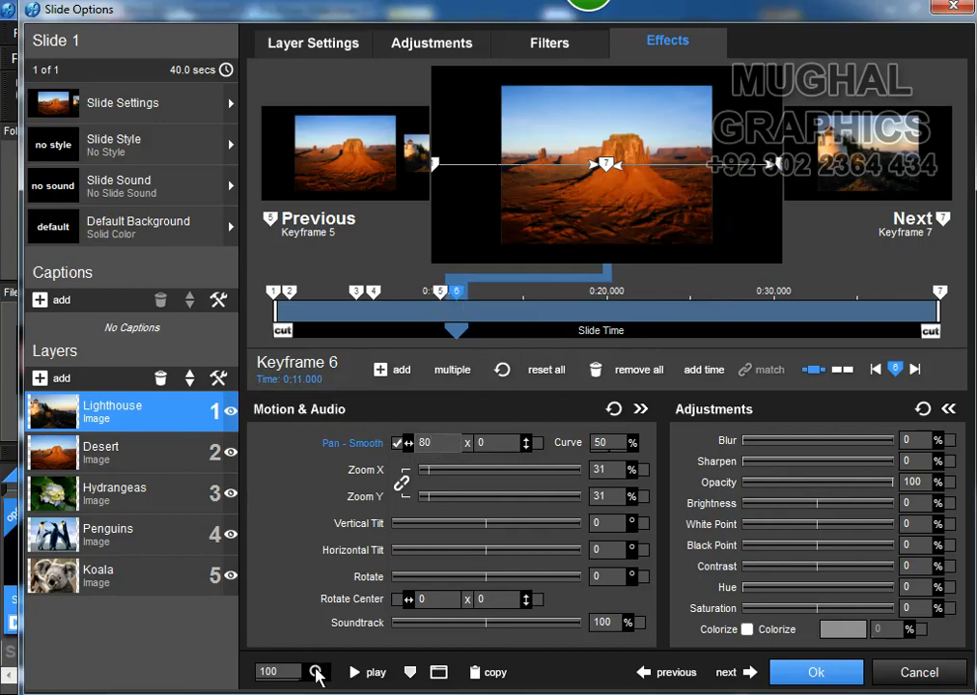
- Play the slide preview from the Lighthouse layer's 11-second keyframe and stop it
{"action": "left_click", "coordinate": [268, 679]}
{"action": "left_click_drag", "start_coordinate": [345, 654], "coordinate": [374, 664]}
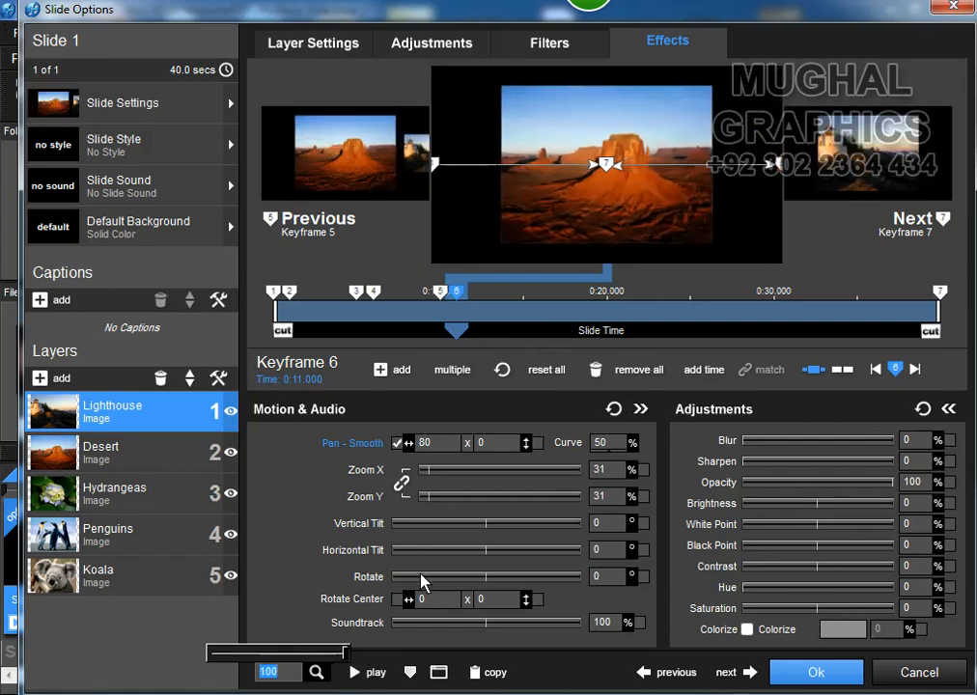
{"action": "left_click", "coordinate": [374, 673]}
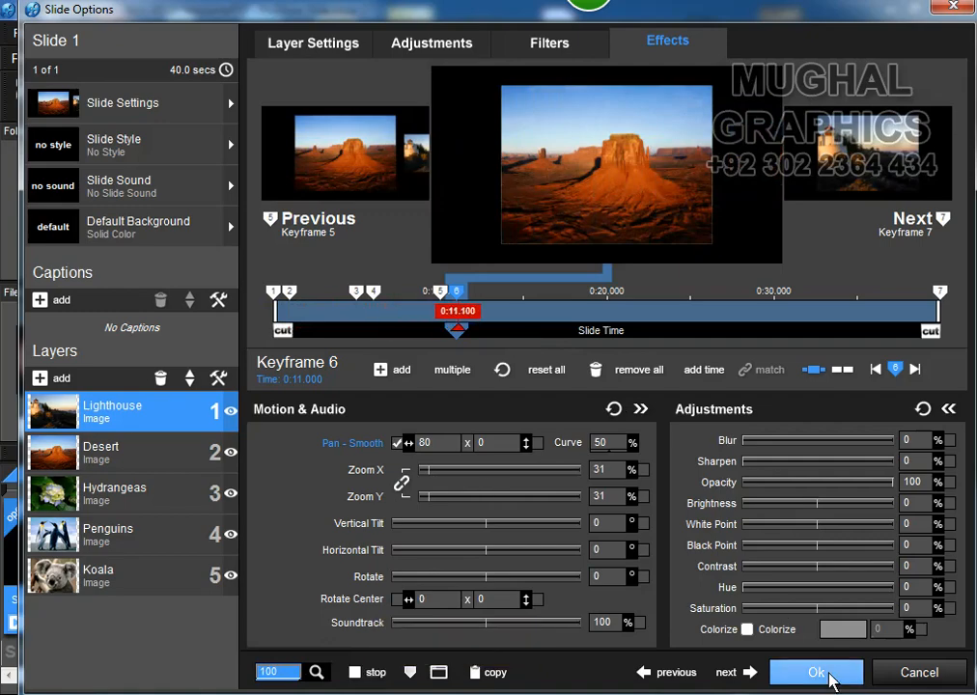
{"action": "left_click", "coordinate": [367, 672]}
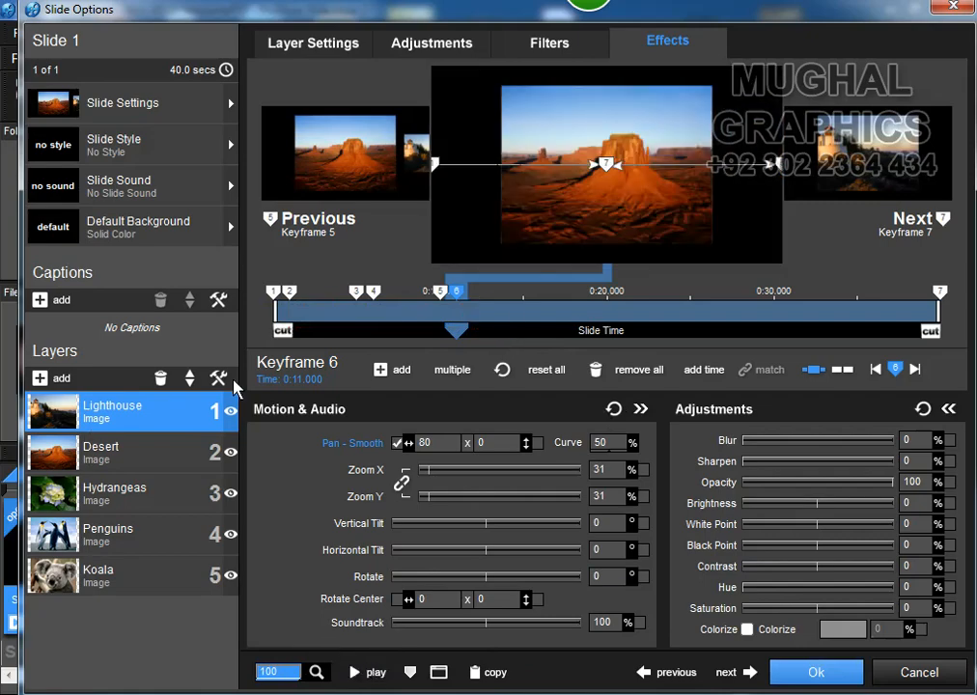
- Review the Lighthouse layer's setup and the slide's timing settings, and return to the Lighthouse keyframes
{"action": "left_click", "coordinate": [301, 52]}
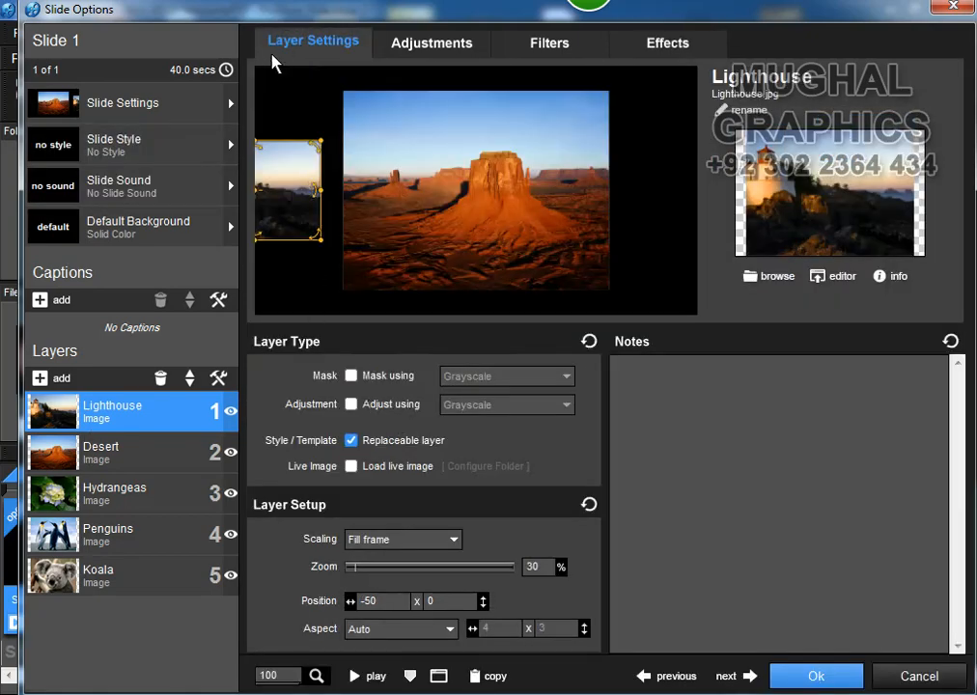
{"action": "left_click", "coordinate": [141, 106]}
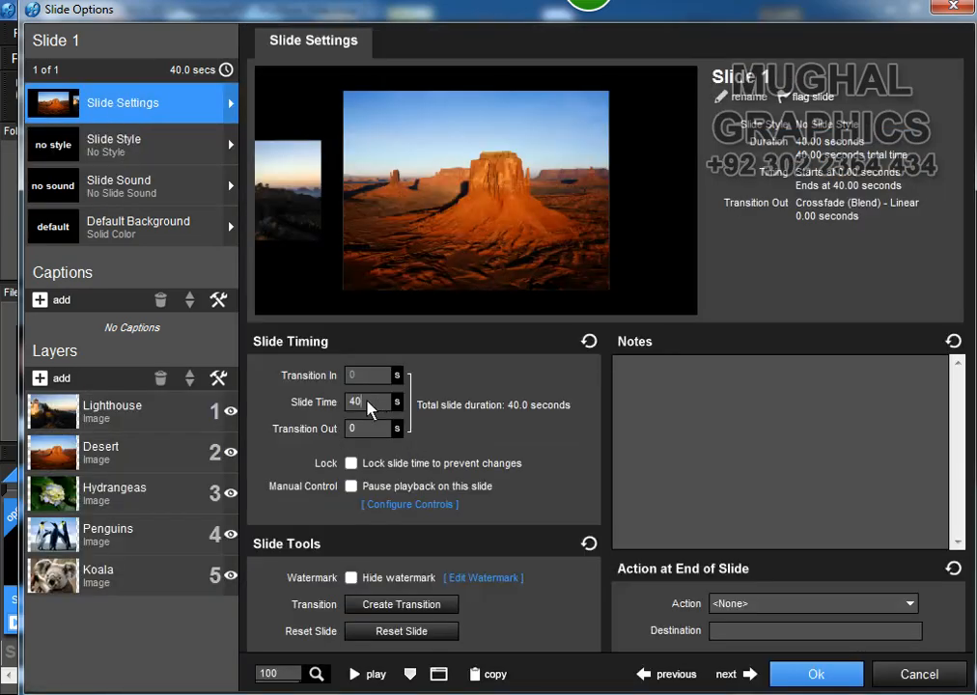
{"action": "left_click_drag", "start_coordinate": [385, 404], "coordinate": [331, 409]}
{"action": "left_click", "coordinate": [144, 419]}
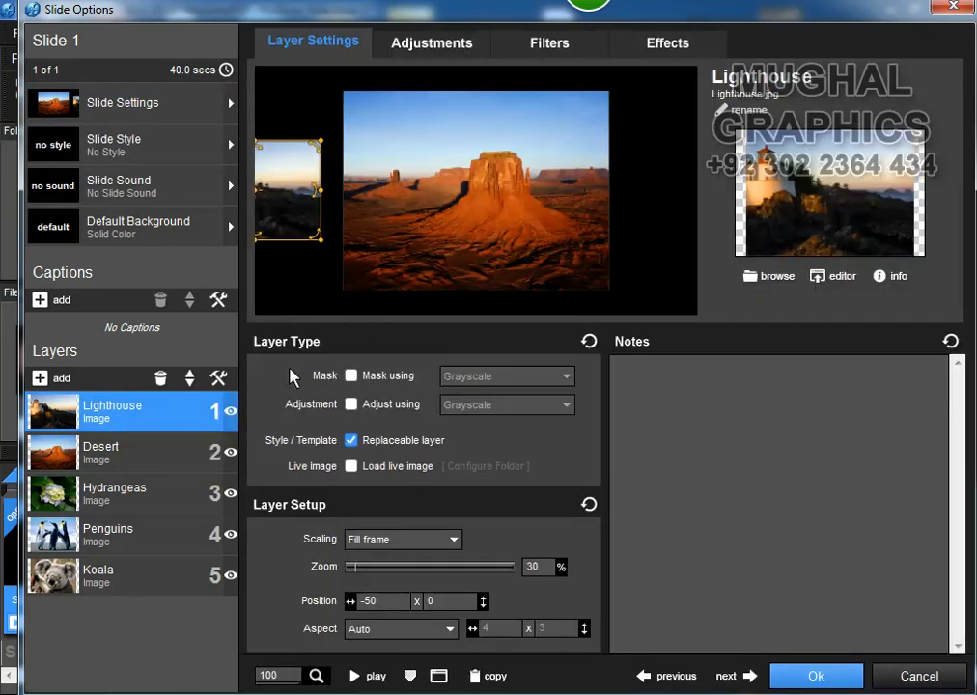
{"action": "left_click", "coordinate": [667, 46]}
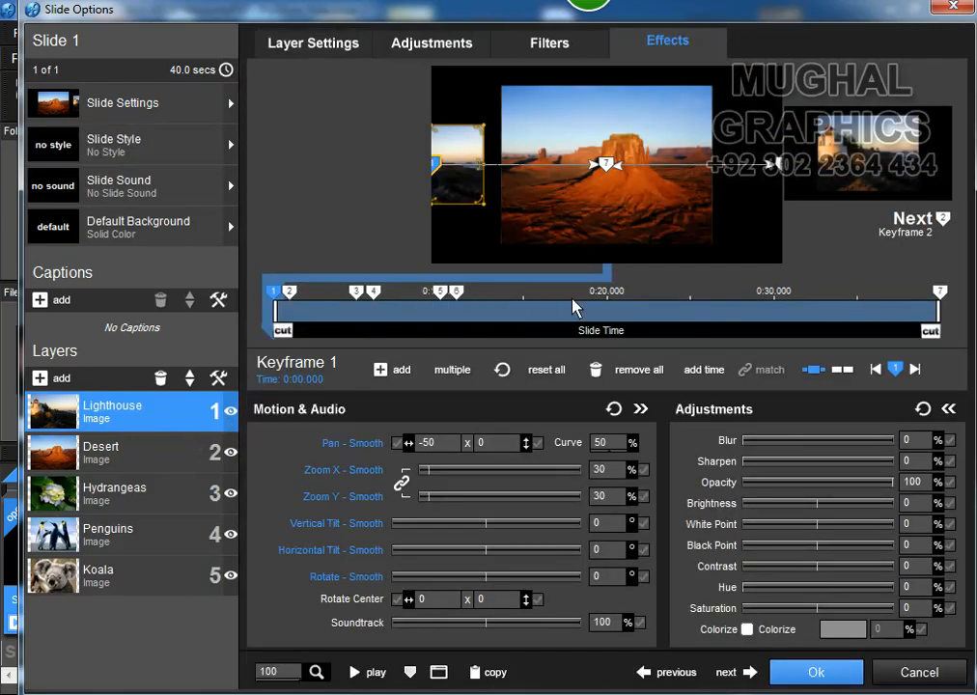
- Copy the Lighthouse layer's 11-second keyframe settings to its final keyframe and delete that final keyframe
{"action": "left_click", "coordinate": [456, 292]}
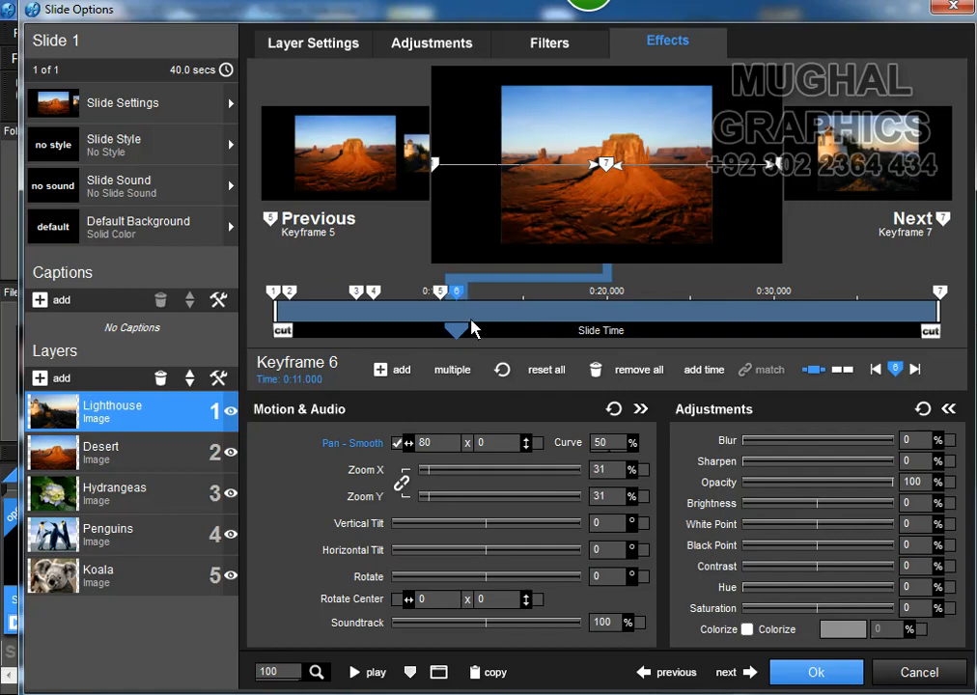
{"action": "right_click", "coordinate": [456, 291]}
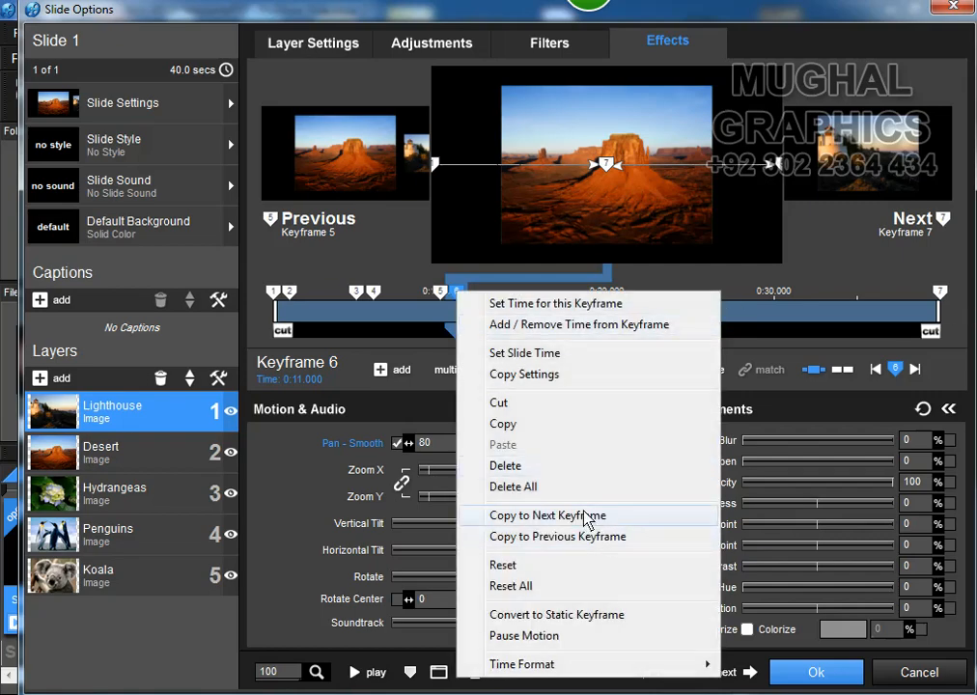
{"action": "left_click", "coordinate": [585, 516]}
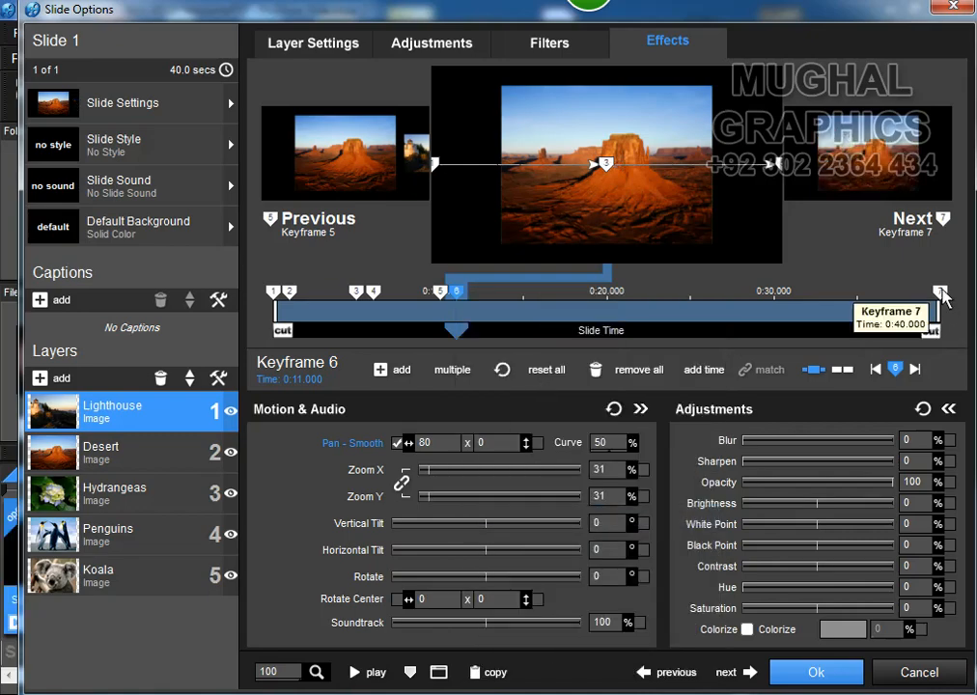
{"action": "right_click", "coordinate": [941, 297]}
{"action": "left_click", "coordinate": [772, 464]}
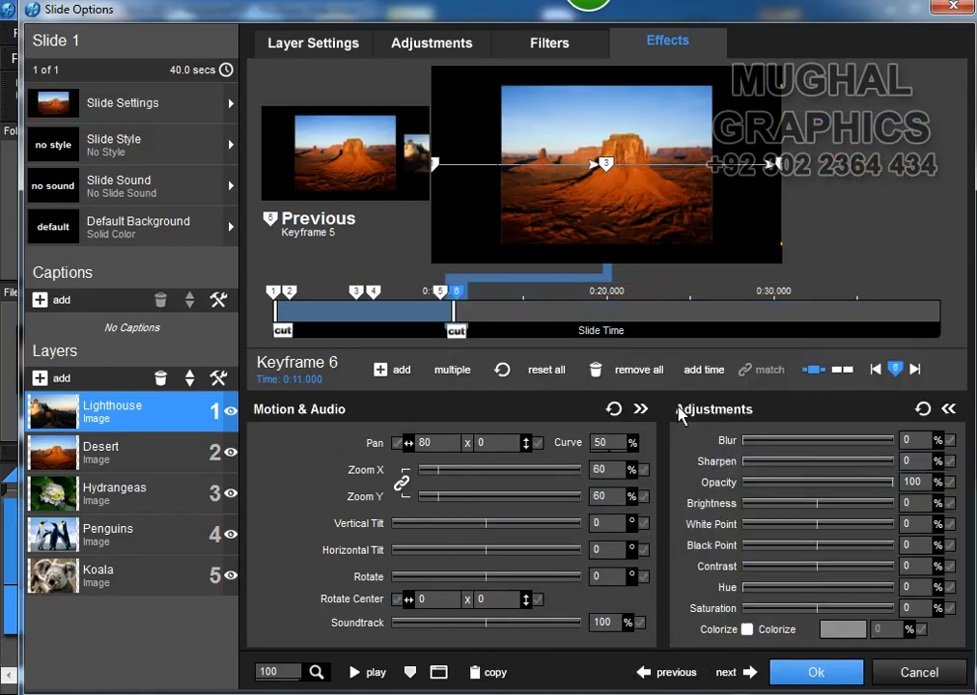
{"action": "left_click", "coordinate": [440, 291]}
{"action": "left_click", "coordinate": [456, 291]}
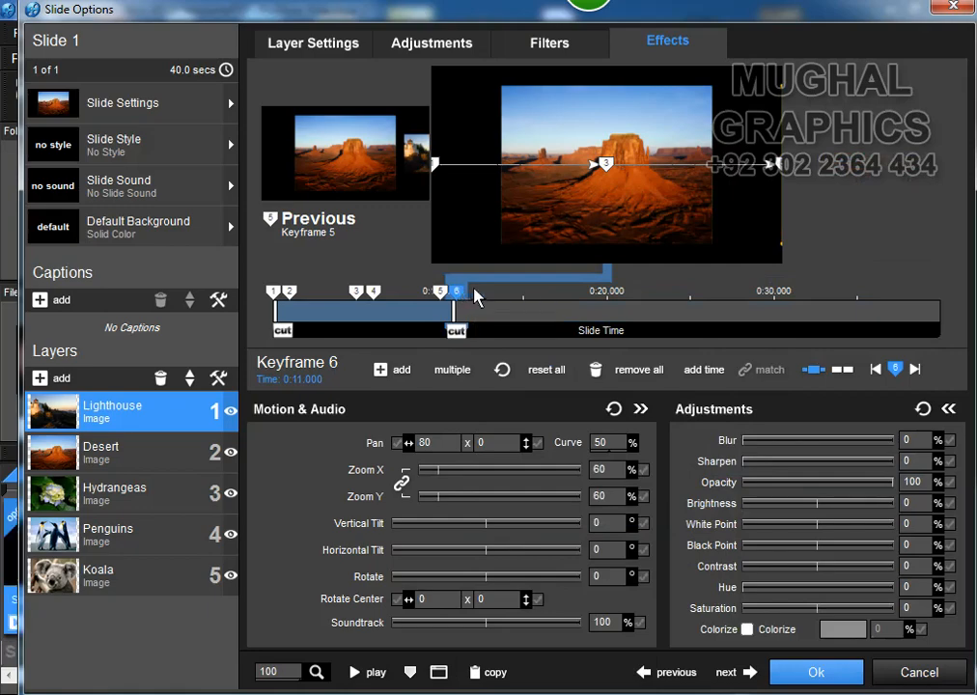
{"action": "left_click", "coordinate": [440, 291]}
{"action": "left_click", "coordinate": [457, 291]}
- Set the Desert layer's starting keyframe time to 1 second
{"action": "left_click", "coordinate": [157, 458]}
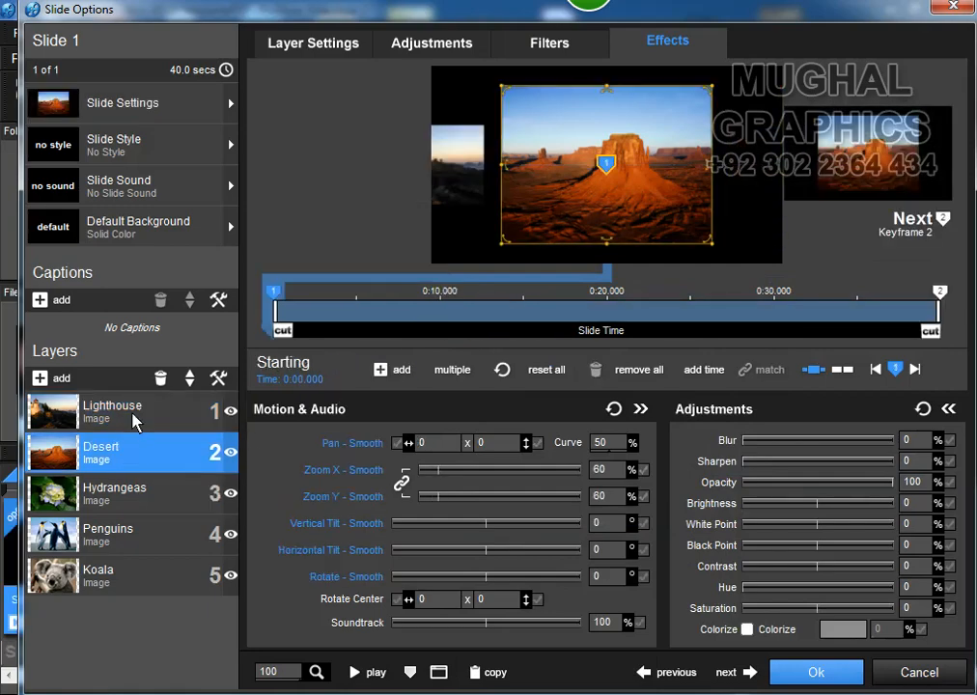
{"action": "mouse_move", "coordinate": [302, 338]}
{"action": "left_mouse_down"}
{"action": "mouse_move", "coordinate": [315, 333]}
{"action": "mouse_move", "coordinate": [281, 332]}
{"action": "mouse_move", "coordinate": [290, 335]}
{"action": "left_mouse_up"}
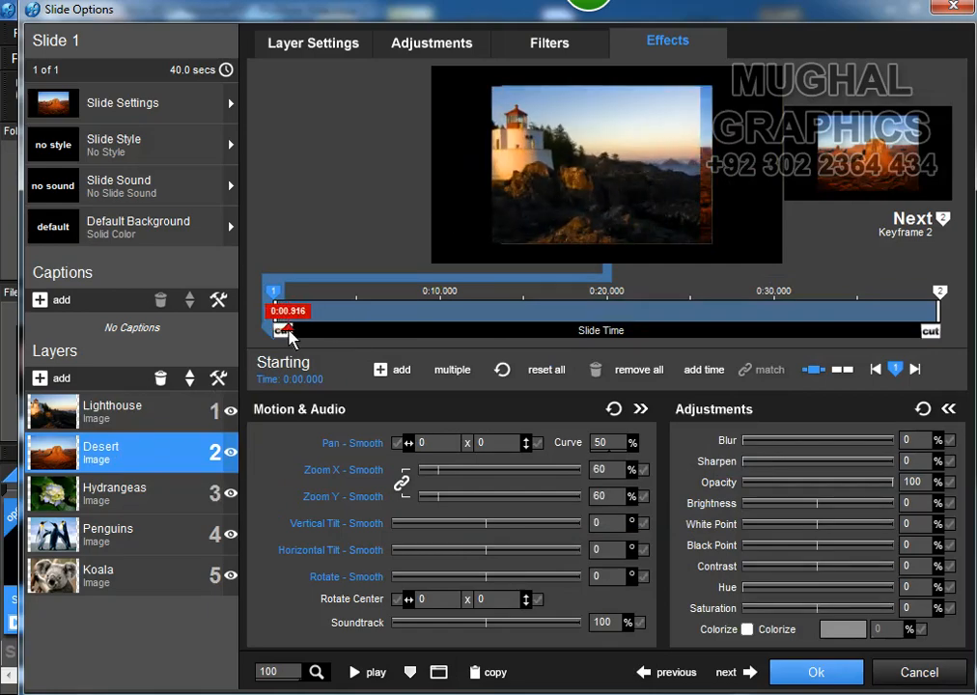
{"action": "left_click", "coordinate": [305, 381]}
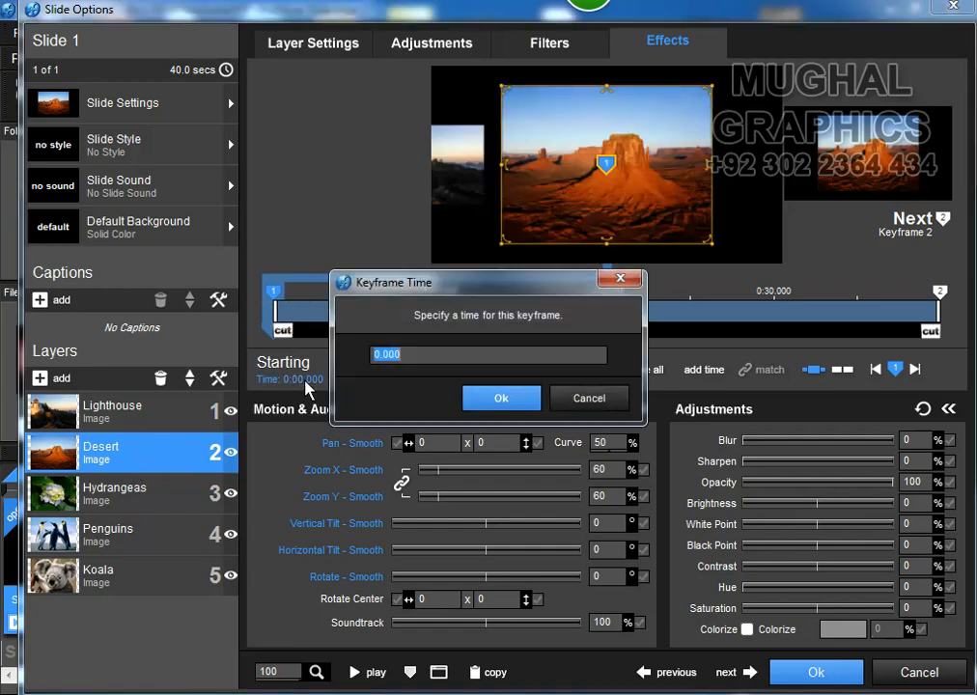
{"action": "type", "text": "1"}
{"action": "left_click", "coordinate": [499, 398]}
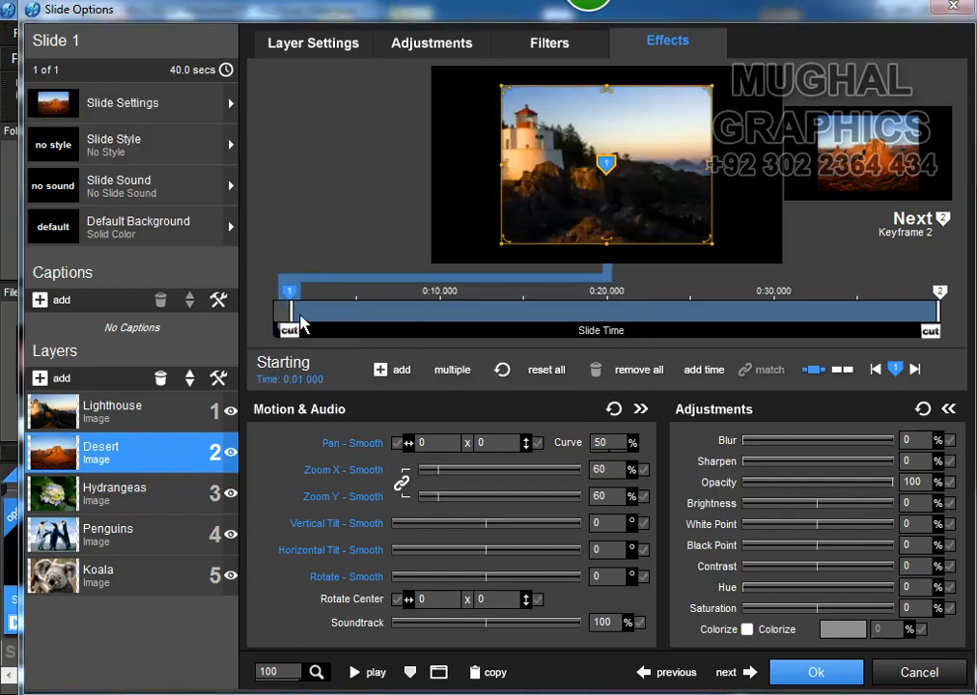
- Add a second keyframe to the Desert layer and set its time to 5 seconds
{"action": "double_click", "coordinate": [388, 310]}
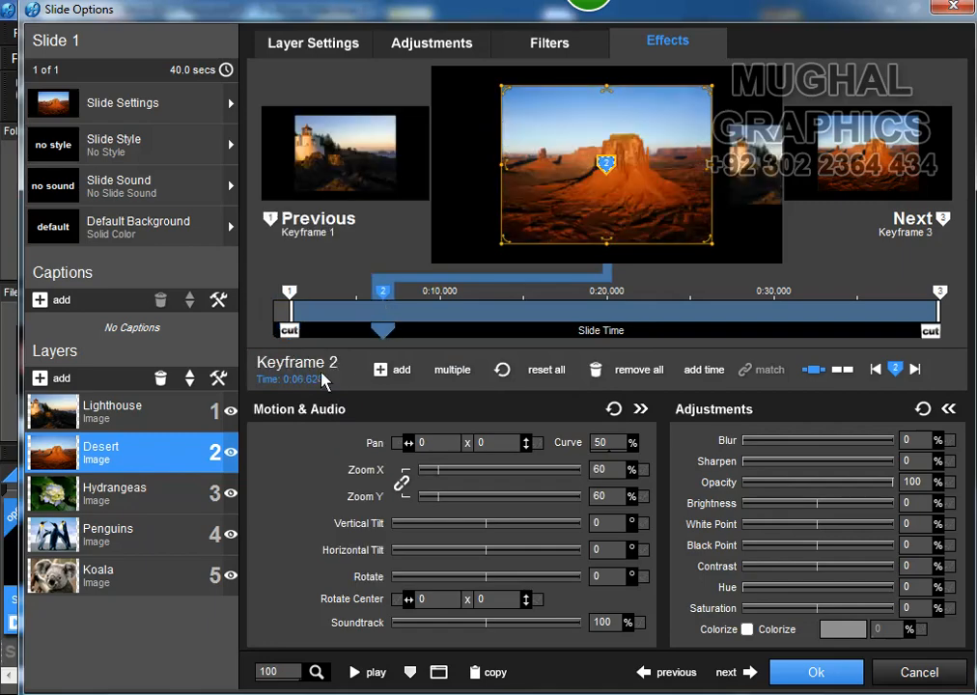
{"action": "left_click", "coordinate": [319, 380]}
{"action": "type", "text": "5"}
{"action": "left_click", "coordinate": [500, 395]}
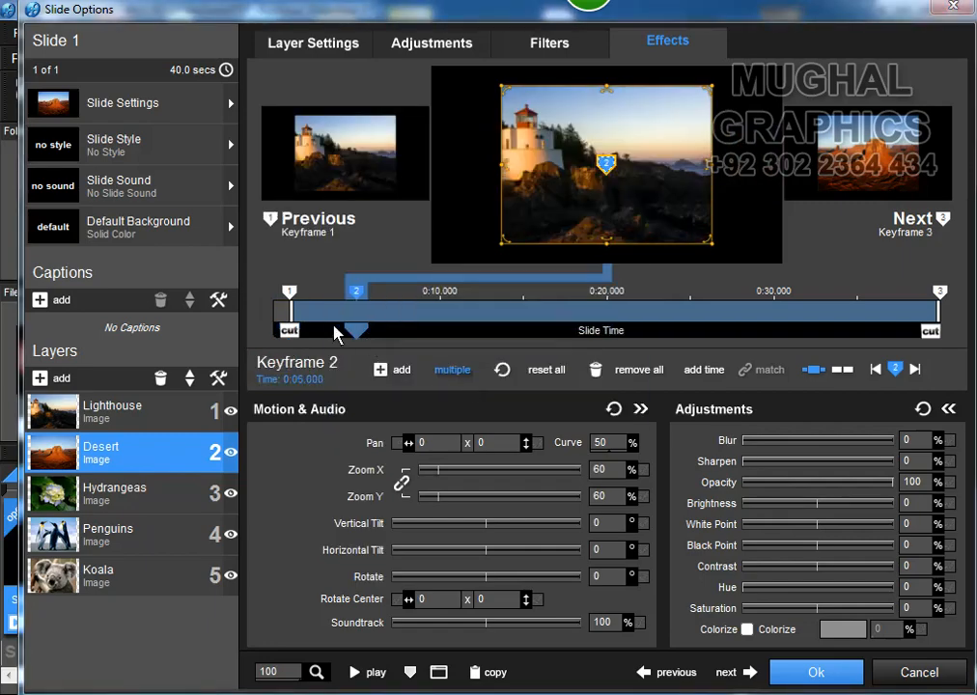
- Copy the unedited 1-second Desert keyframe to the 5-second one and compare it with the Lighthouse layer
{"action": "left_click", "coordinate": [290, 294]}
{"action": "right_click", "coordinate": [291, 300]}
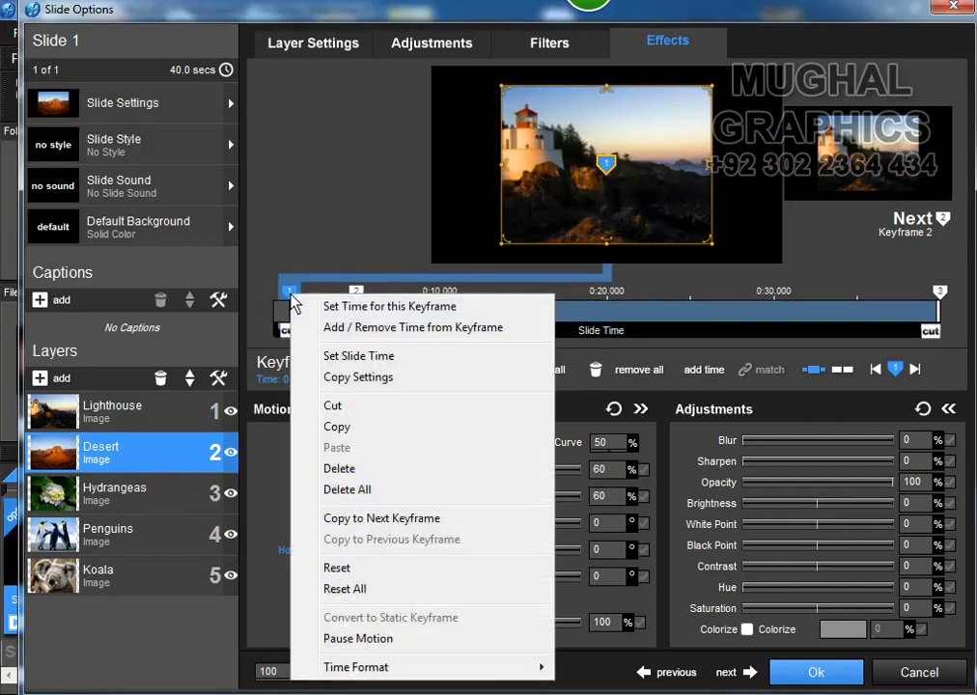
{"action": "left_click", "coordinate": [399, 525]}
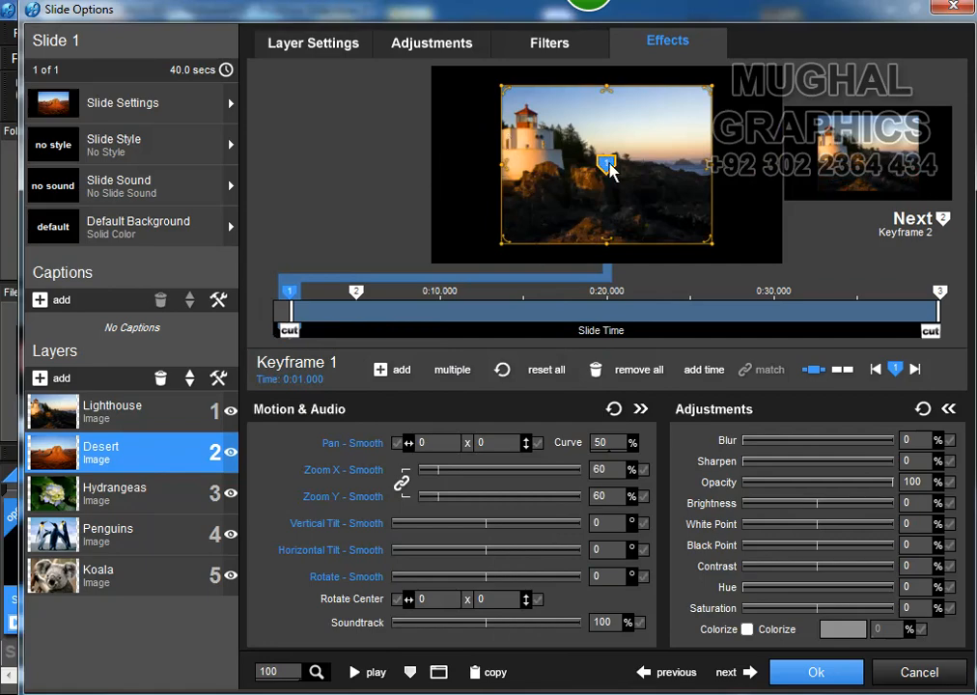
{"action": "mouse_move", "coordinate": [312, 335]}
{"action": "left_mouse_down"}
{"action": "mouse_move", "coordinate": [329, 335]}
{"action": "mouse_move", "coordinate": [281, 335]}
{"action": "mouse_move", "coordinate": [371, 335]}
{"action": "mouse_move", "coordinate": [286, 335]}
{"action": "mouse_move", "coordinate": [354, 335]}
{"action": "left_mouse_up"}
{"action": "left_click", "coordinate": [135, 409]}
- Set the Desert layer's 1-second keyframe to a horizontal pan of -50 and a linked zoom of 30%
{"action": "left_click", "coordinate": [143, 457]}
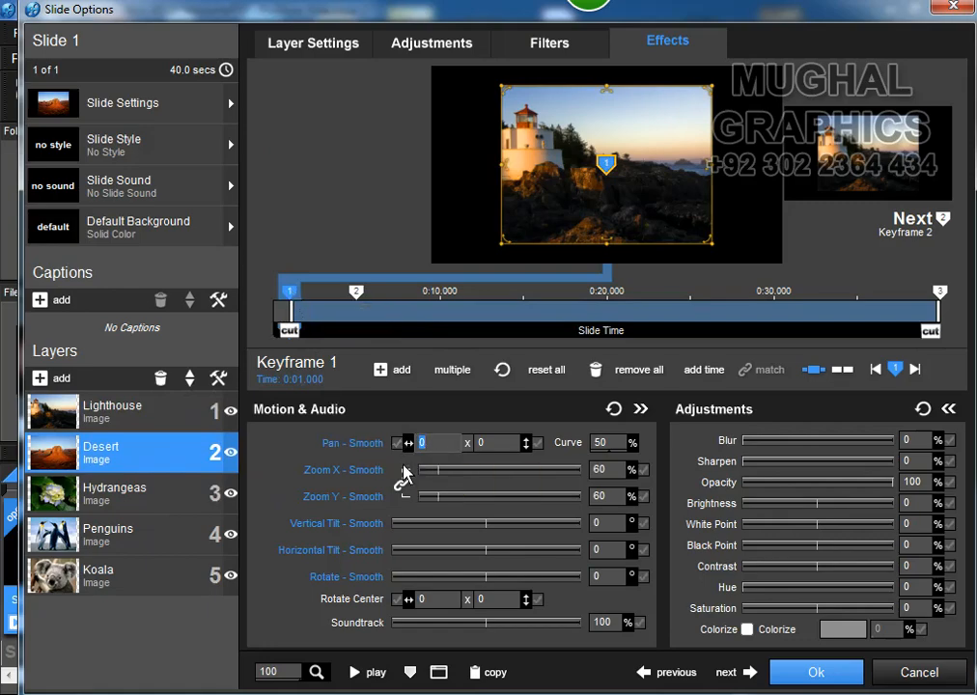
{"action": "type", "text": "50"}
{"action": "key", "text": "Return"}
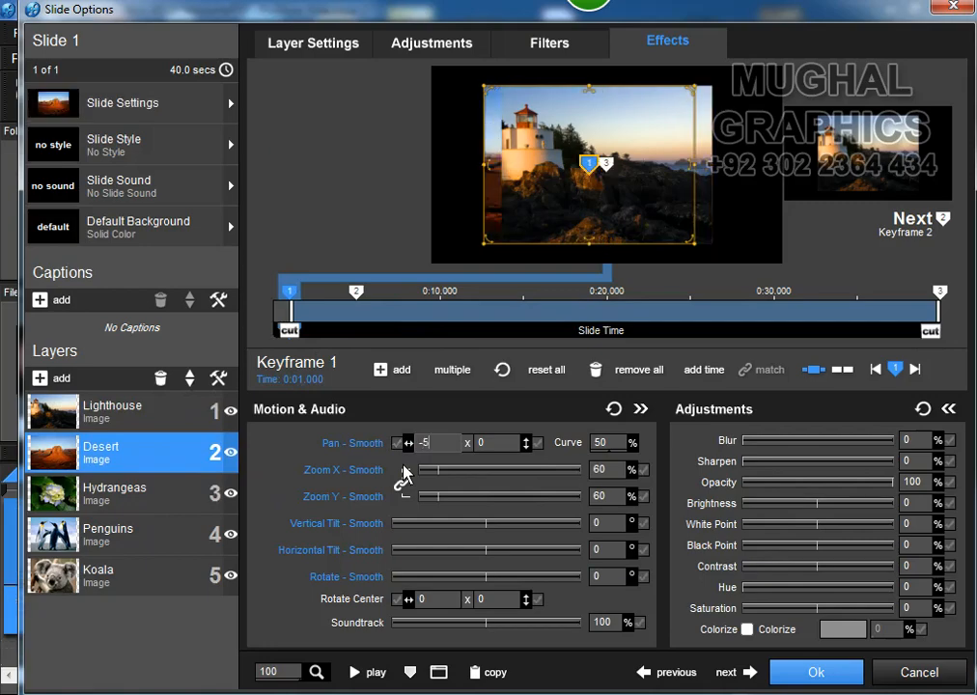
{"action": "left_click", "coordinate": [600, 470]}
{"action": "type", "text": "30"}
{"action": "key", "text": "Return"}
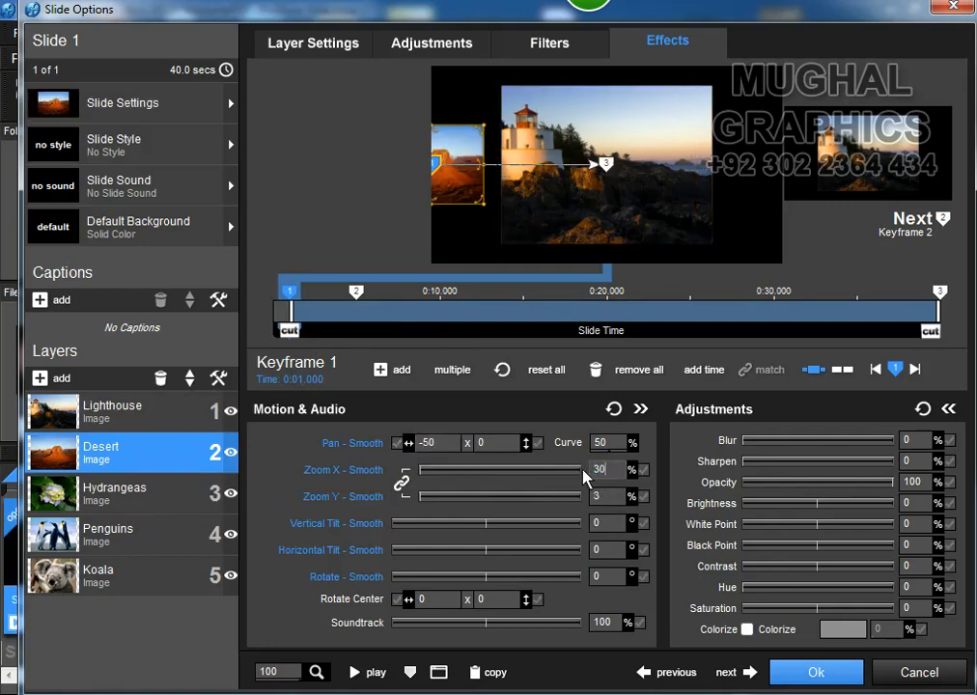
- Copy the Desert layer's 1-second keyframe settings to its 5-second keyframe
{"action": "right_click", "coordinate": [289, 294]}
{"action": "left_click", "coordinate": [411, 516]}
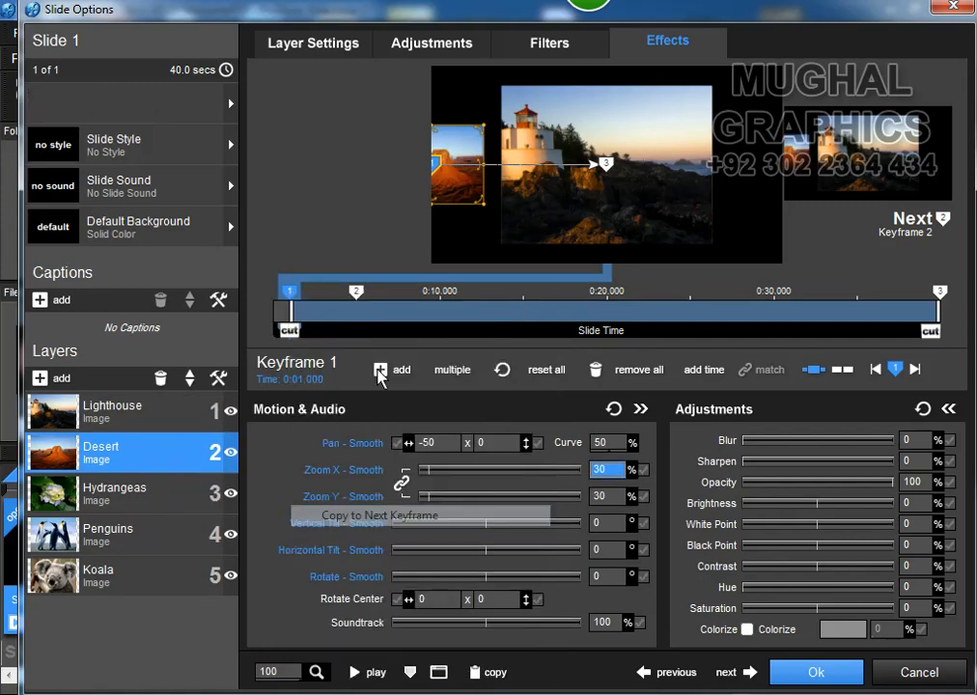
{"action": "left_click", "coordinate": [357, 291]}
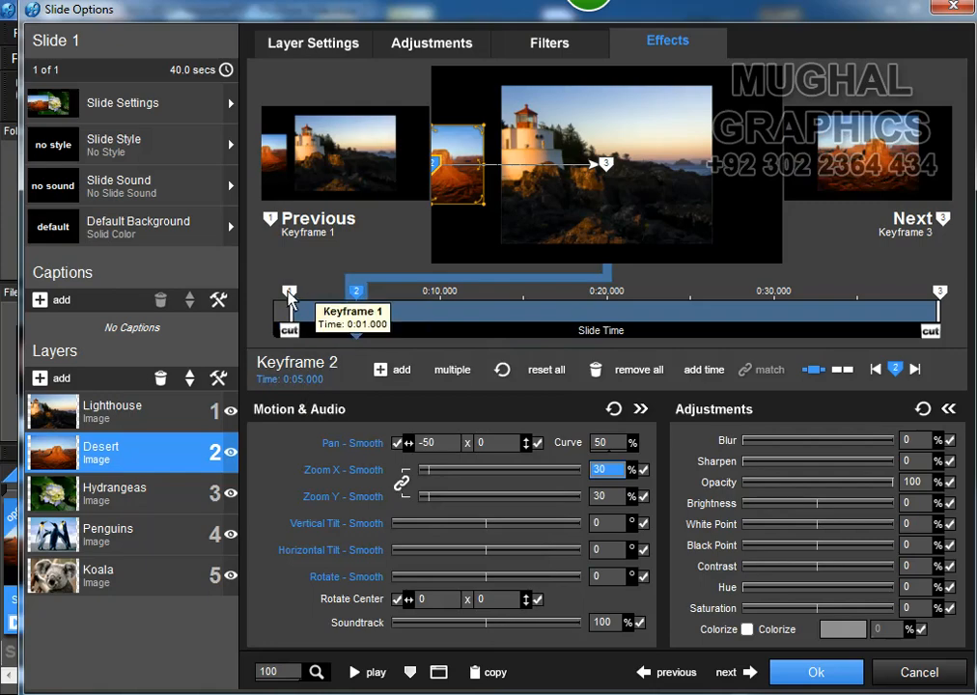
{"action": "left_click", "coordinate": [289, 290]}
{"action": "right_click", "coordinate": [288, 292]}
{"action": "left_click", "coordinate": [417, 517]}
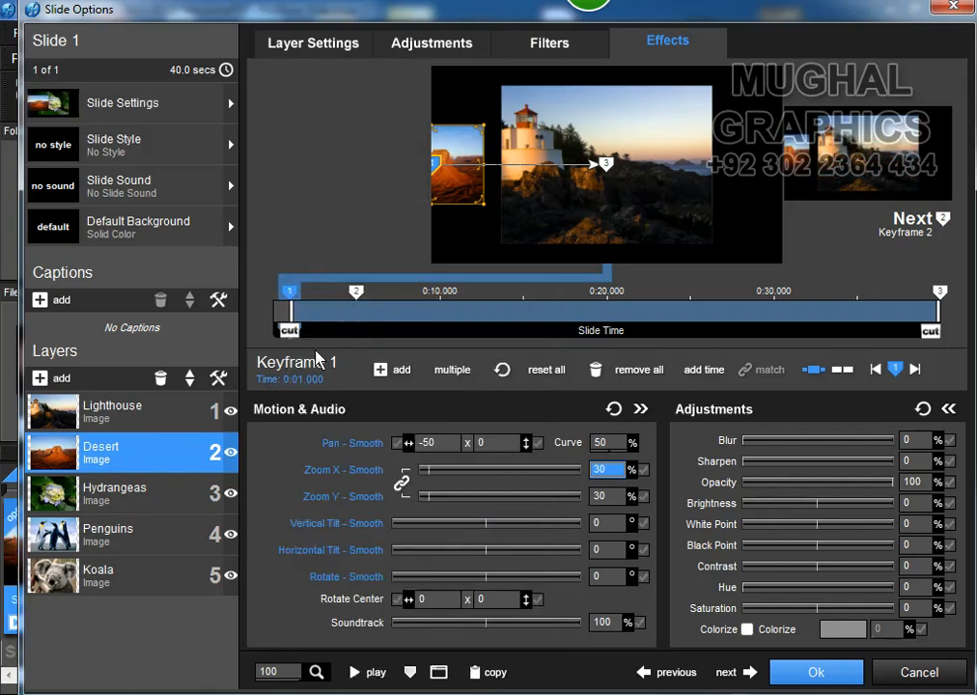
- Add a keyframe just after the Desert layer's 5-second one and set its time to 6 seconds
{"action": "double_click", "coordinate": [371, 294]}
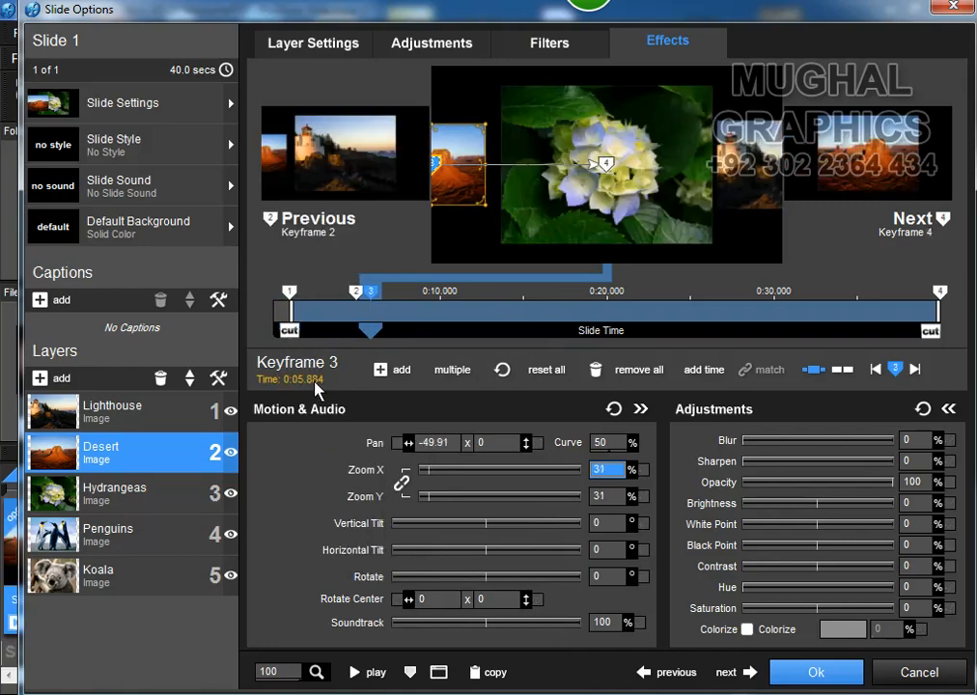
{"action": "left_click", "coordinate": [316, 382]}
{"action": "type", "text": "6"}
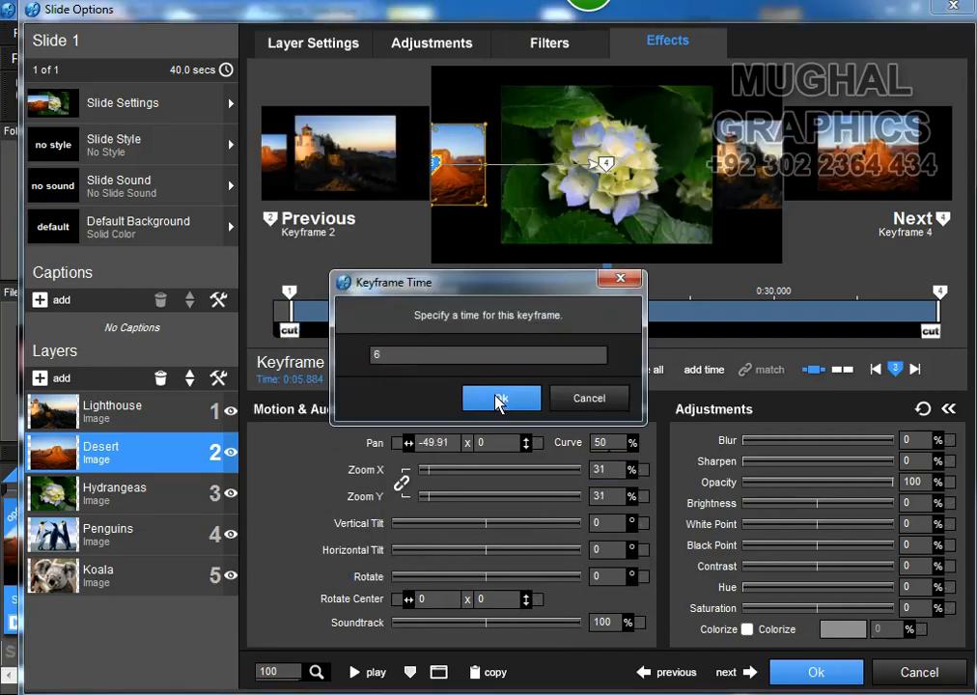
{"action": "left_click", "coordinate": [499, 398]}
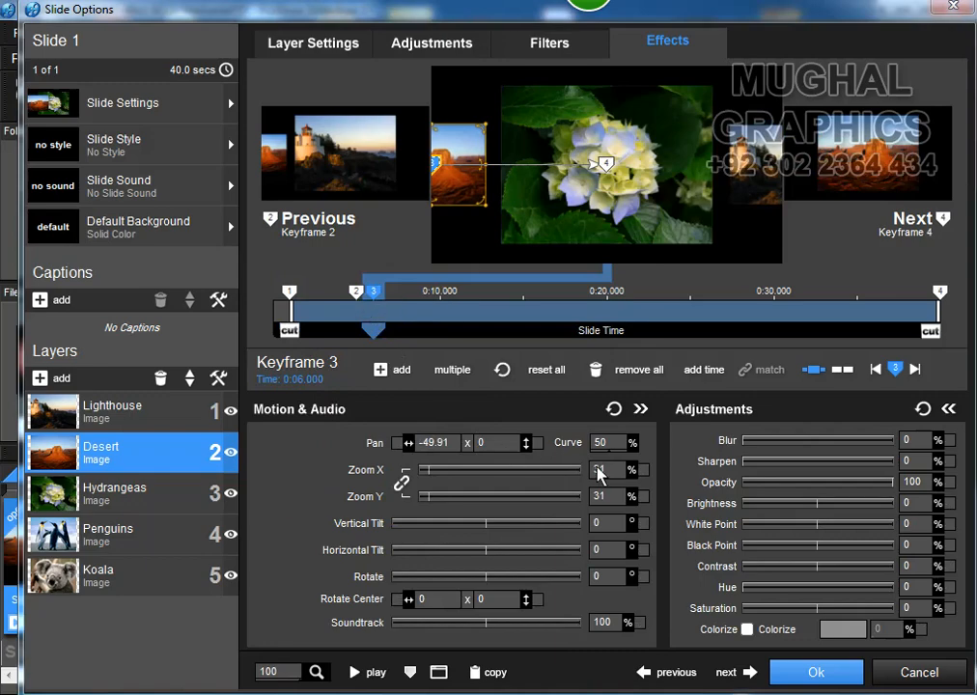
- Set the Desert layer's 6-second keyframe to a linked zoom of 60% and a horizontal pan of 0
{"action": "left_click_drag", "start_coordinate": [611, 469], "coordinate": [588, 469]}
{"action": "type", "text": "60"}
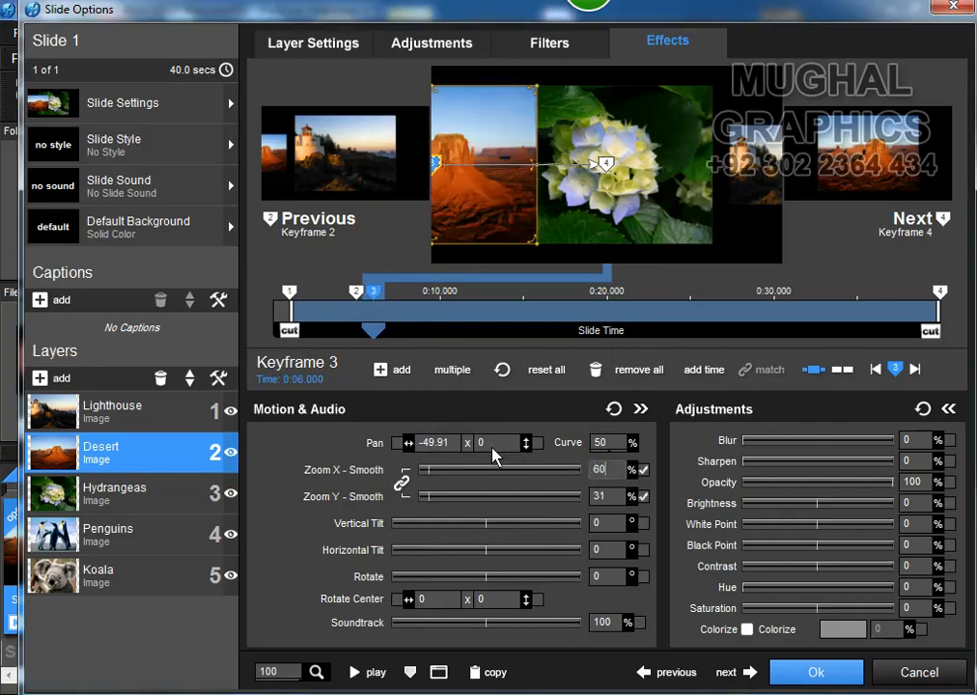
{"action": "left_click_drag", "start_coordinate": [453, 443], "coordinate": [394, 442]}
{"action": "type", "text": "0"}
{"action": "left_click", "coordinate": [396, 444]}
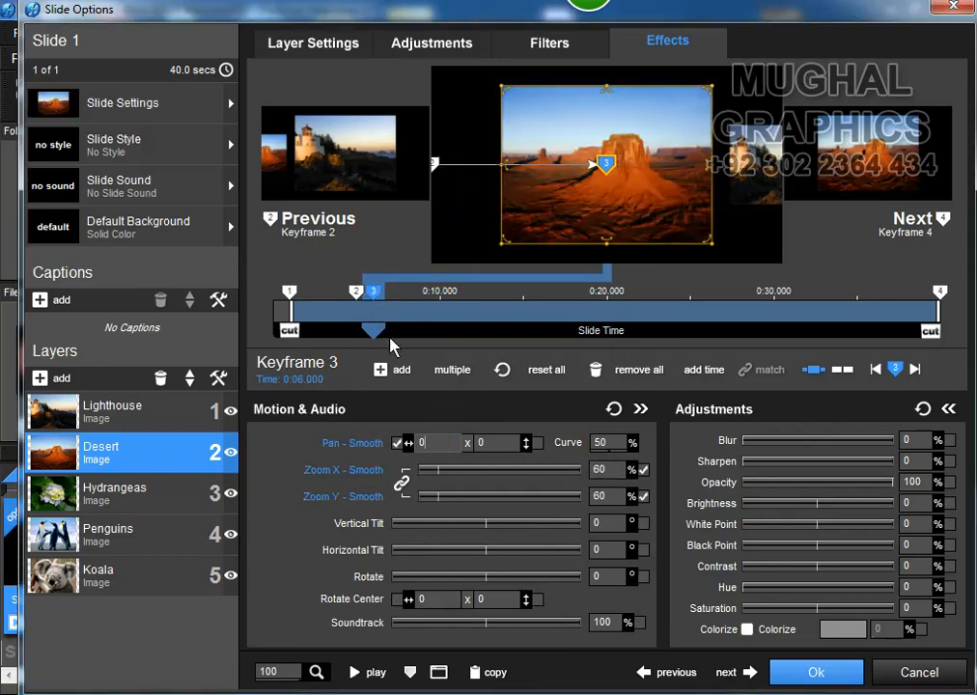
- Add a Desert keyframe at 10 seconds and copy the 6-second keyframe's settings to it
{"action": "double_click", "coordinate": [471, 310]}
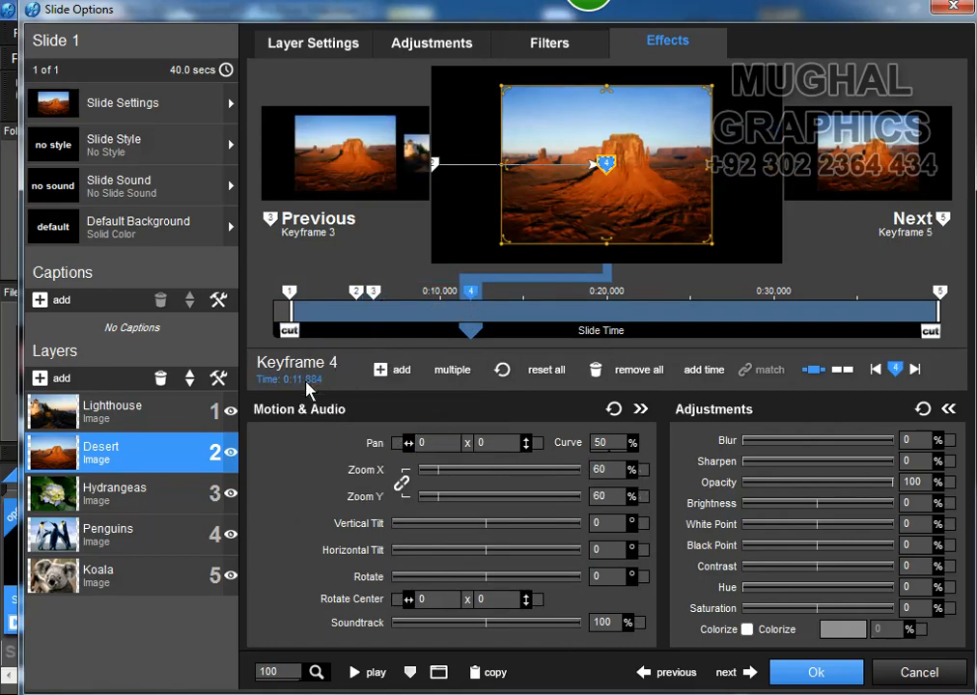
{"action": "left_click", "coordinate": [307, 380]}
{"action": "type", "text": "10"}
{"action": "left_click", "coordinate": [522, 404]}
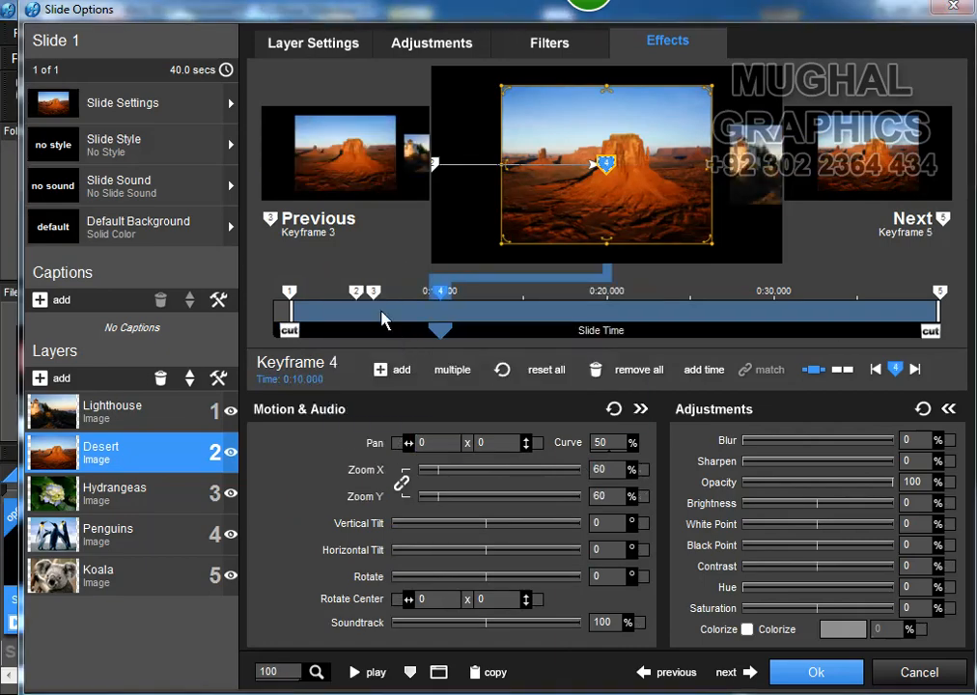
{"action": "right_click", "coordinate": [374, 292]}
{"action": "left_click", "coordinate": [486, 527]}
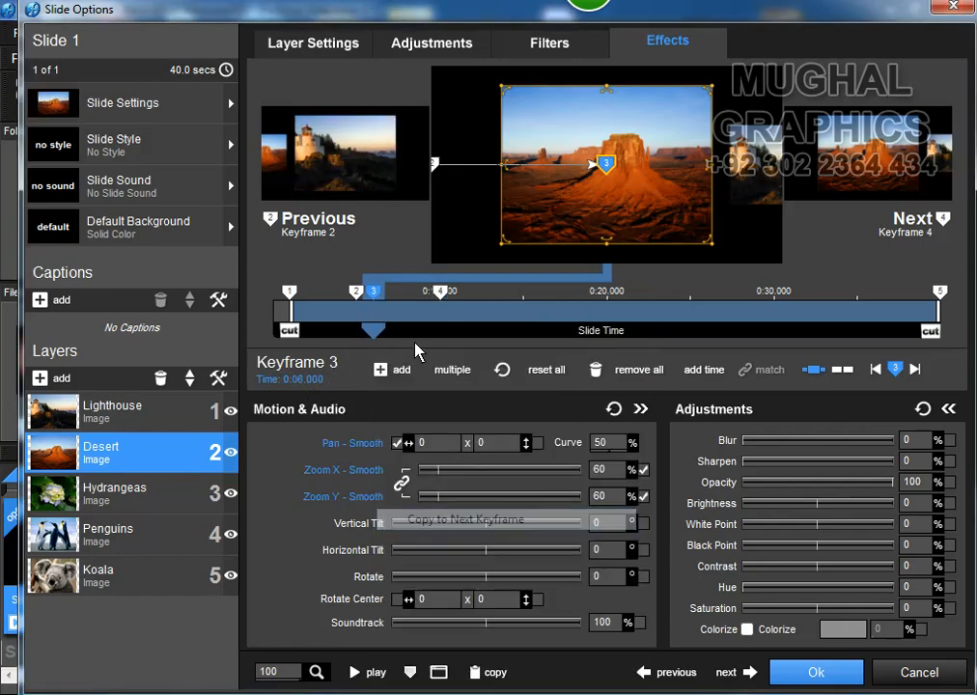
{"action": "left_click", "coordinate": [439, 290]}
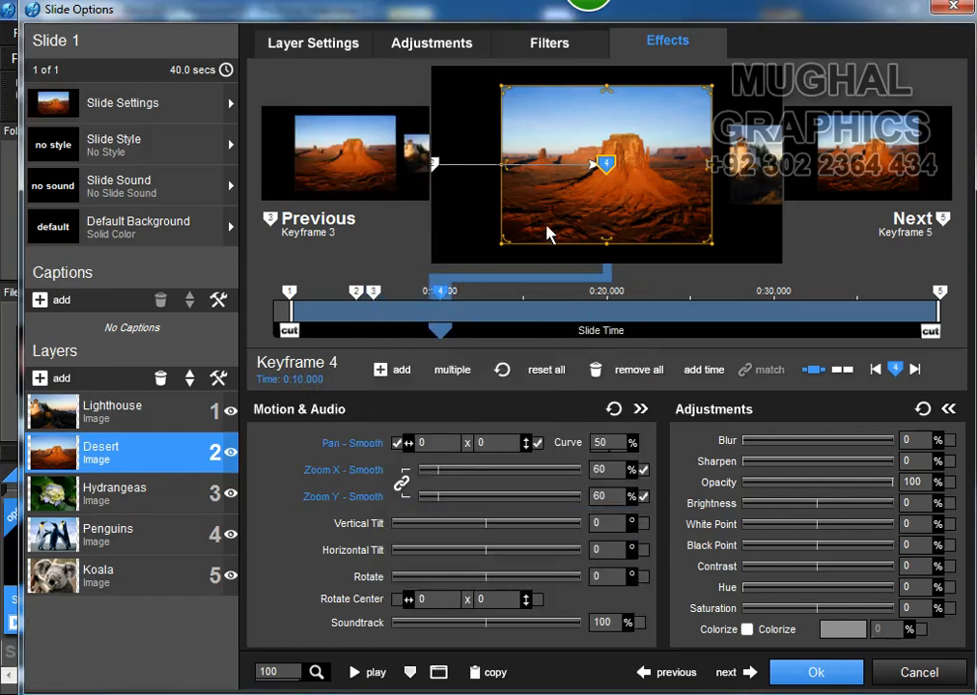
- Add a keyframe just after the Desert layer's 10-second one and set its time to 11 seconds
{"action": "double_click", "coordinate": [456, 307]}
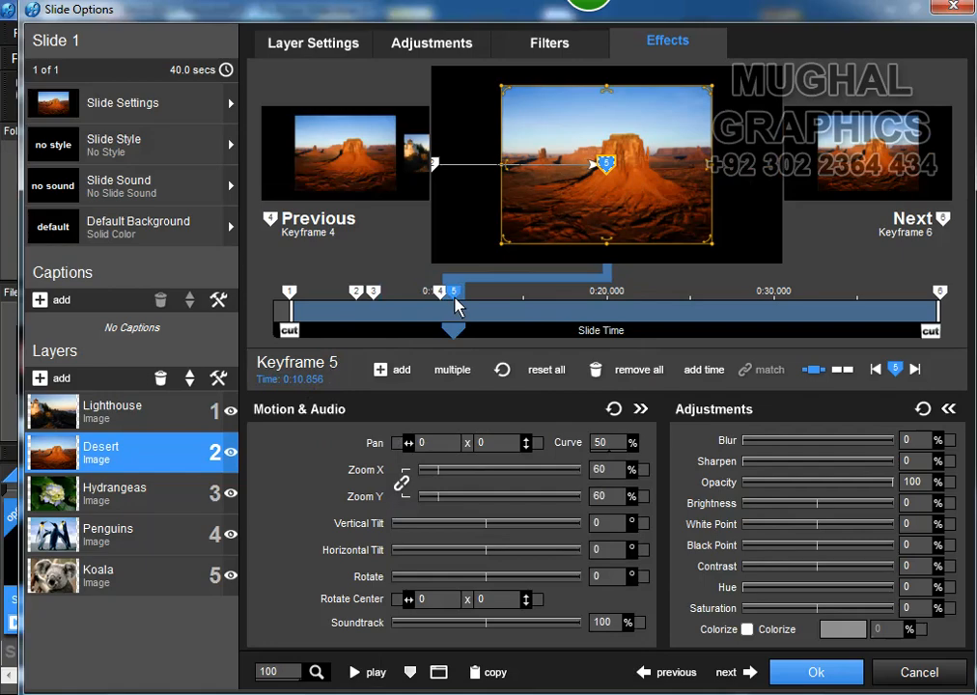
{"action": "left_click", "coordinate": [310, 381]}
{"action": "type", "text": "111"}
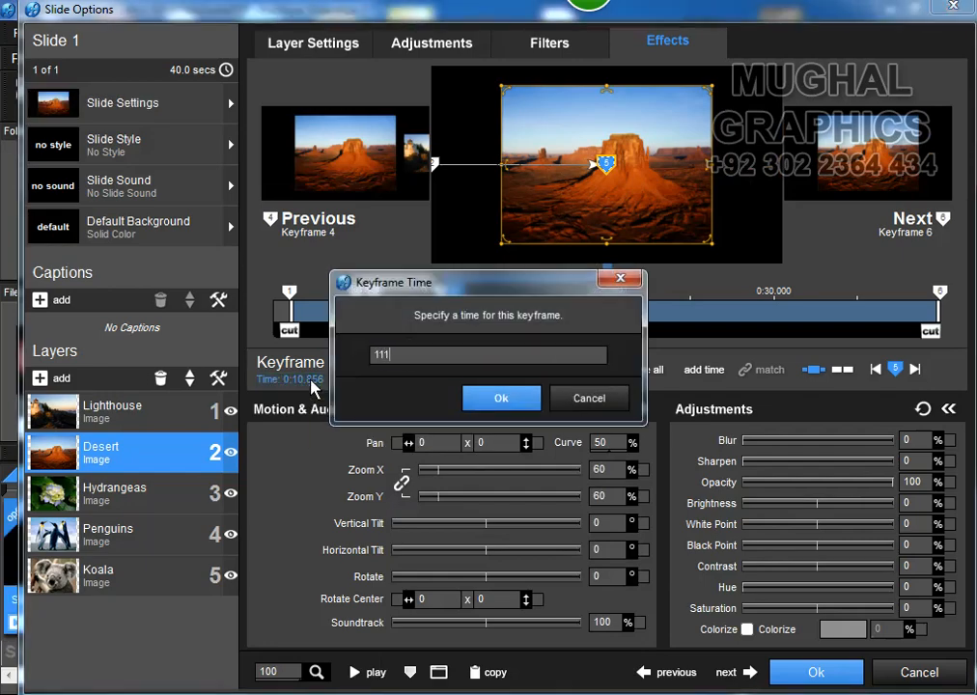
{"action": "left_click", "coordinate": [469, 399]}
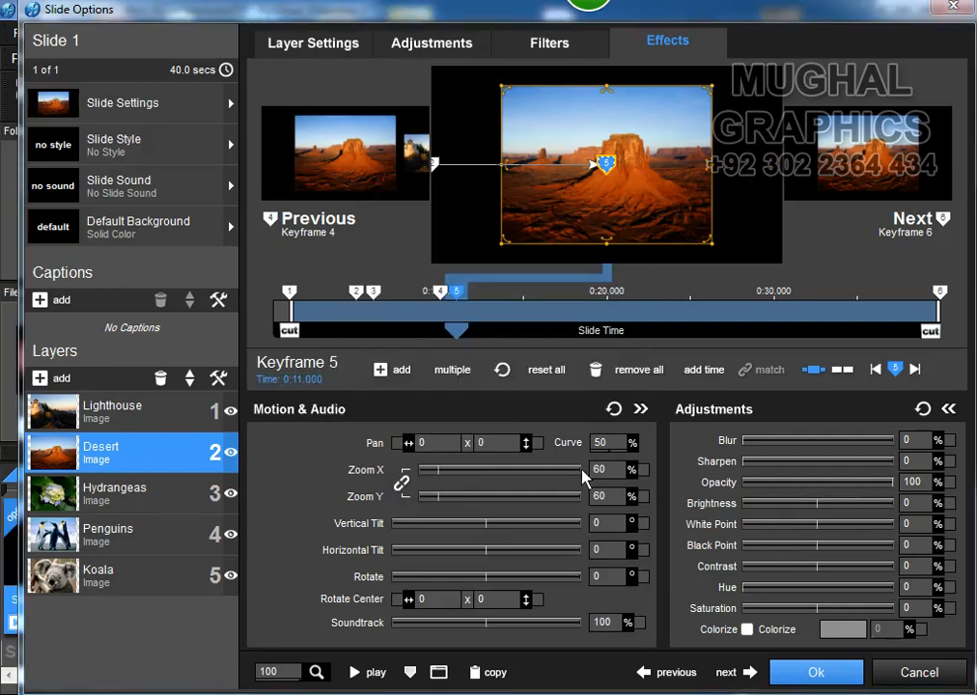
- Set the Desert layer's 11-second keyframe to a linked zoom of 30% and a horizontal pan of 50
{"action": "left_click_drag", "start_coordinate": [611, 473], "coordinate": [584, 474]}
{"action": "type", "text": "30"}
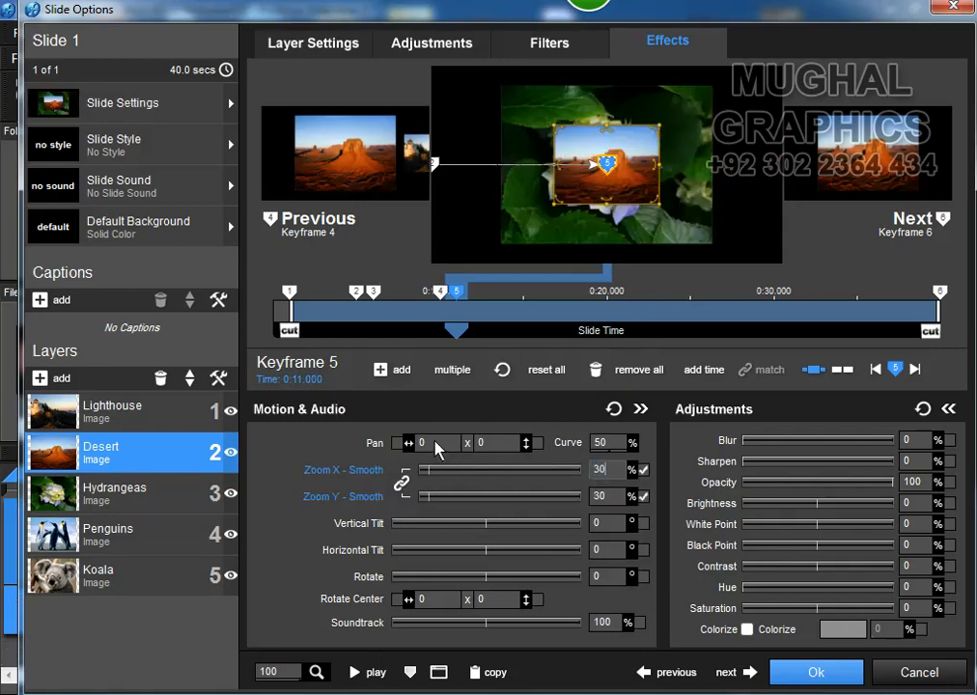
{"action": "left_click_drag", "start_coordinate": [436, 445], "coordinate": [387, 445]}
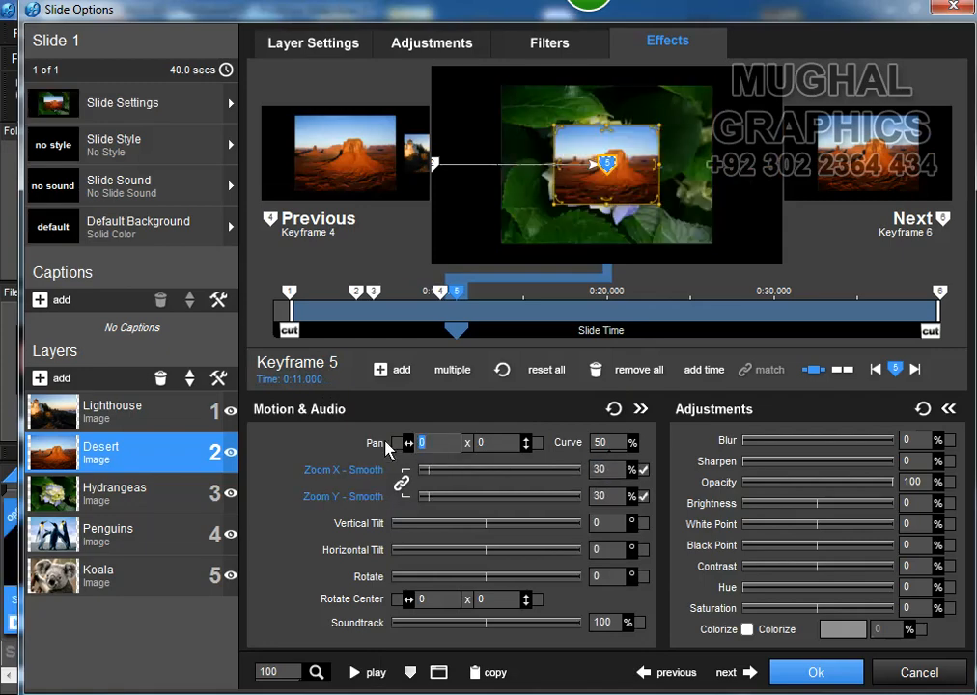
{"action": "type", "text": "50"}
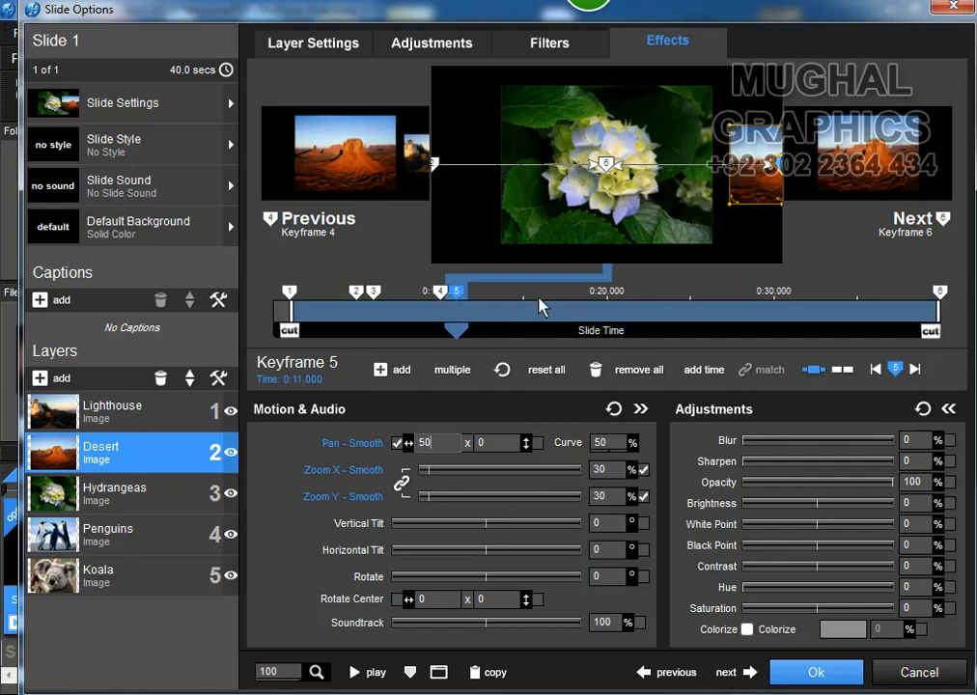
- Add another Desert keyframe after the 11-second one and set its time to 15 seconds
{"action": "left_click", "coordinate": [381, 369]}
{"action": "left_click", "coordinate": [318, 382]}
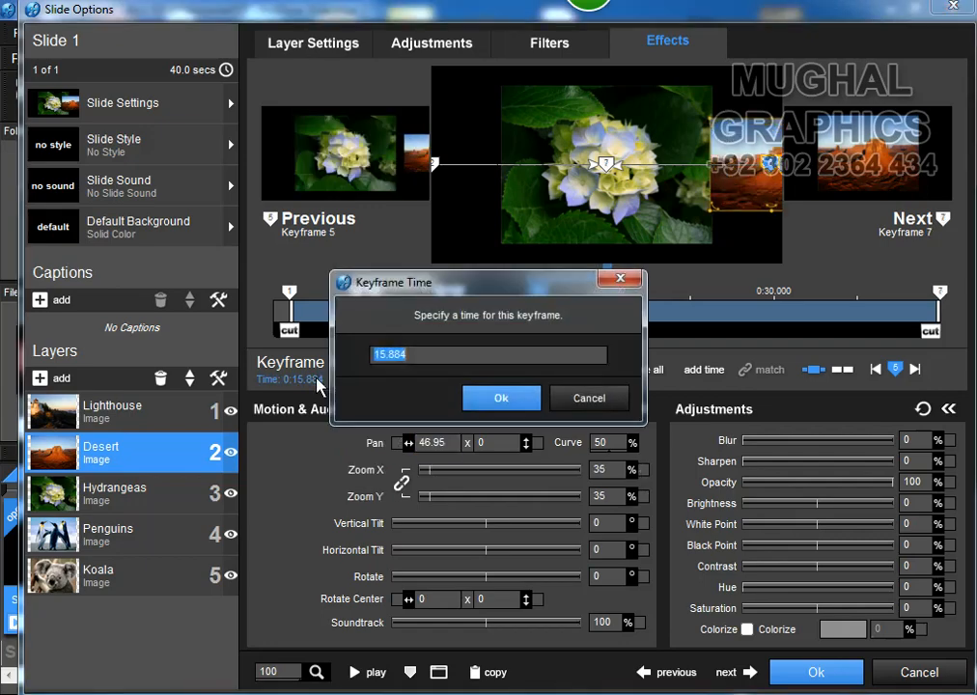
{"action": "type", "text": "15"}
{"action": "key", "text": "Return"}
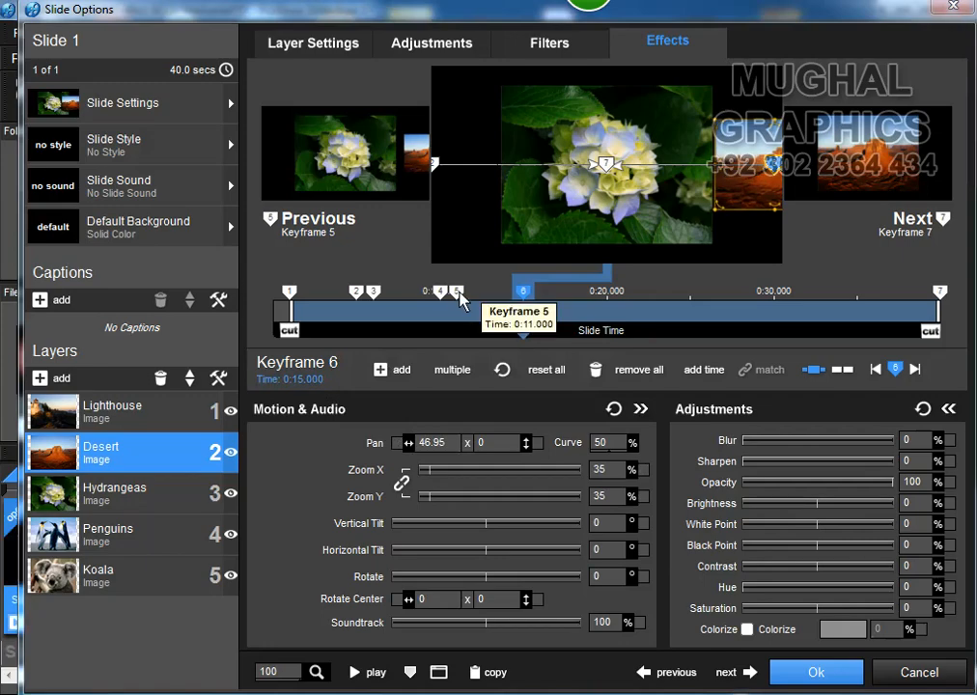
- Copy the Desert layer's 11-second keyframe settings to its 15-second keyframe
{"action": "left_click", "coordinate": [458, 293]}
{"action": "right_click", "coordinate": [458, 292]}
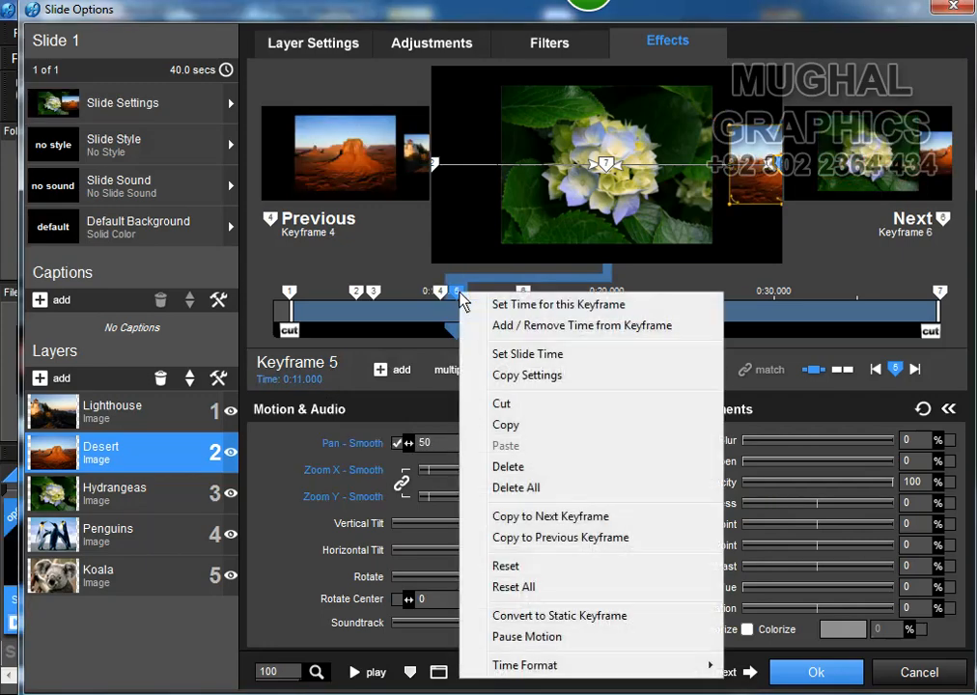
{"action": "left_click", "coordinate": [577, 519]}
{"action": "left_click", "coordinate": [524, 291]}
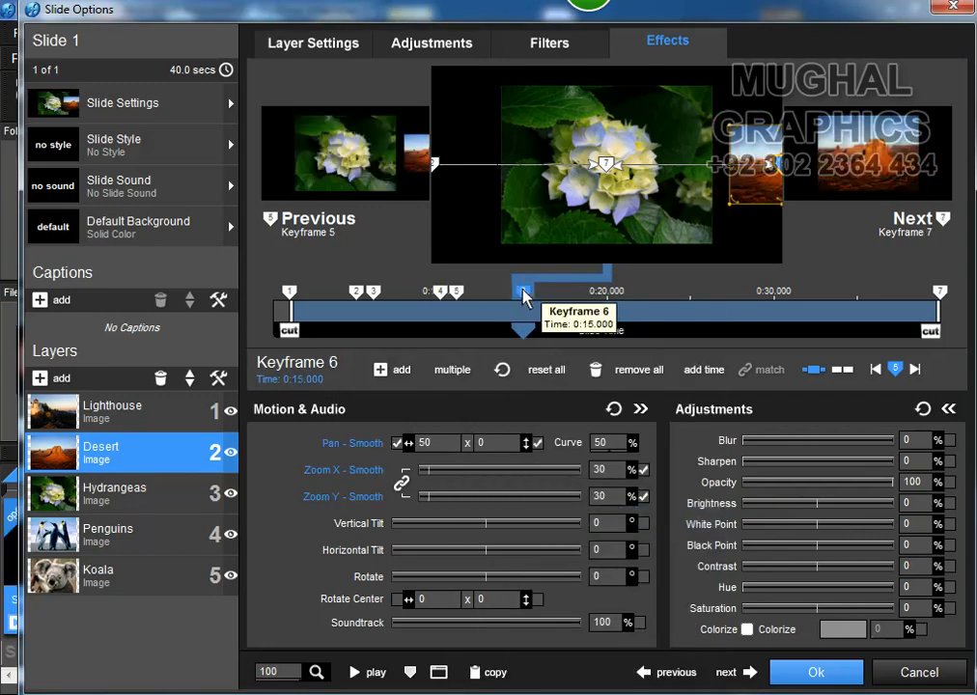
- Add a keyframe just after the Desert layer's 15-second one and set its time to 16 seconds
{"action": "double_click", "coordinate": [539, 307]}
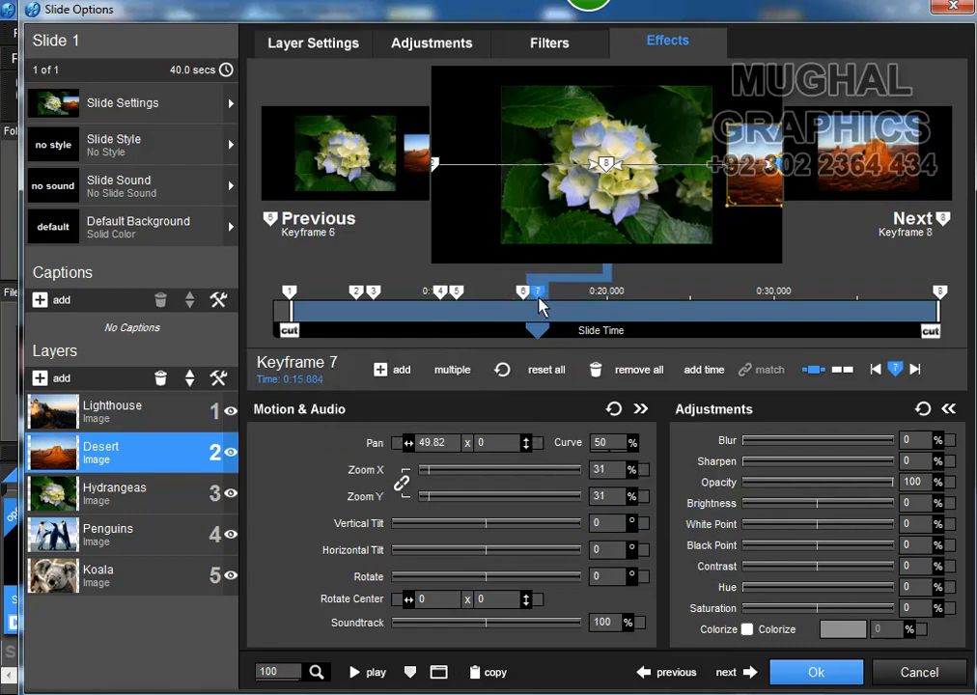
{"action": "left_click", "coordinate": [322, 386]}
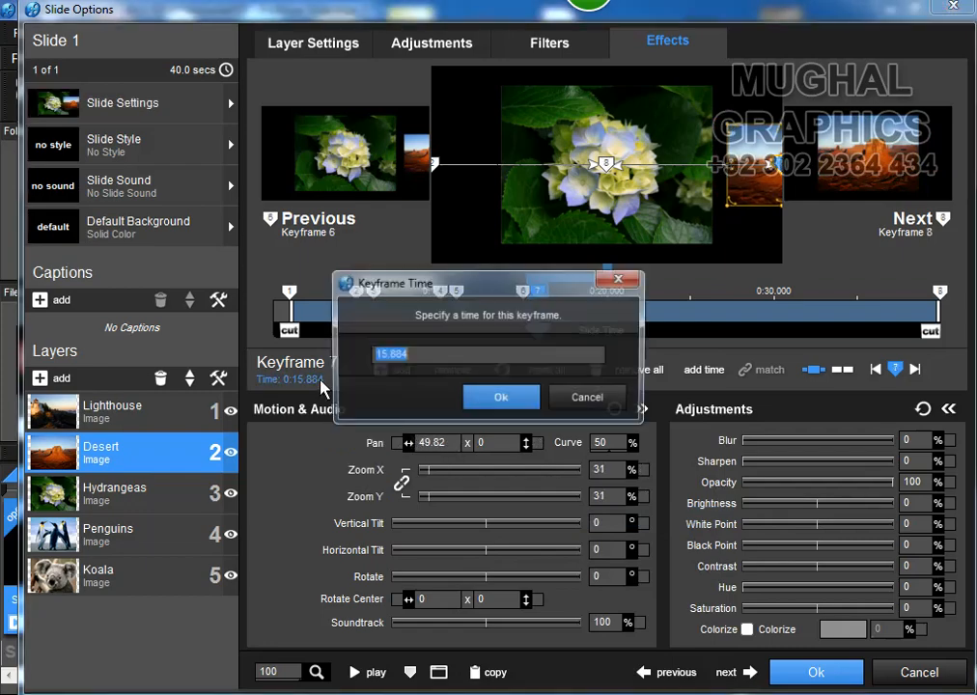
{"action": "type", "text": "16"}
{"action": "left_click", "coordinate": [506, 396]}
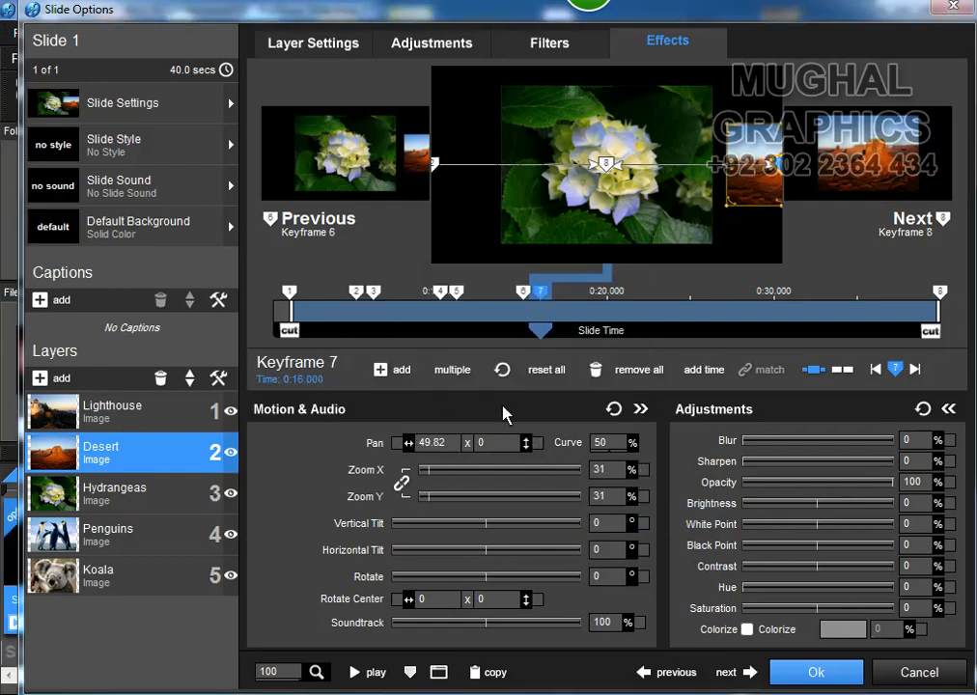
- Set the Desert layer's 16-second keyframe to a linked zoom of 30% and a horizontal pan of 80
{"action": "left_click", "coordinate": [594, 470]}
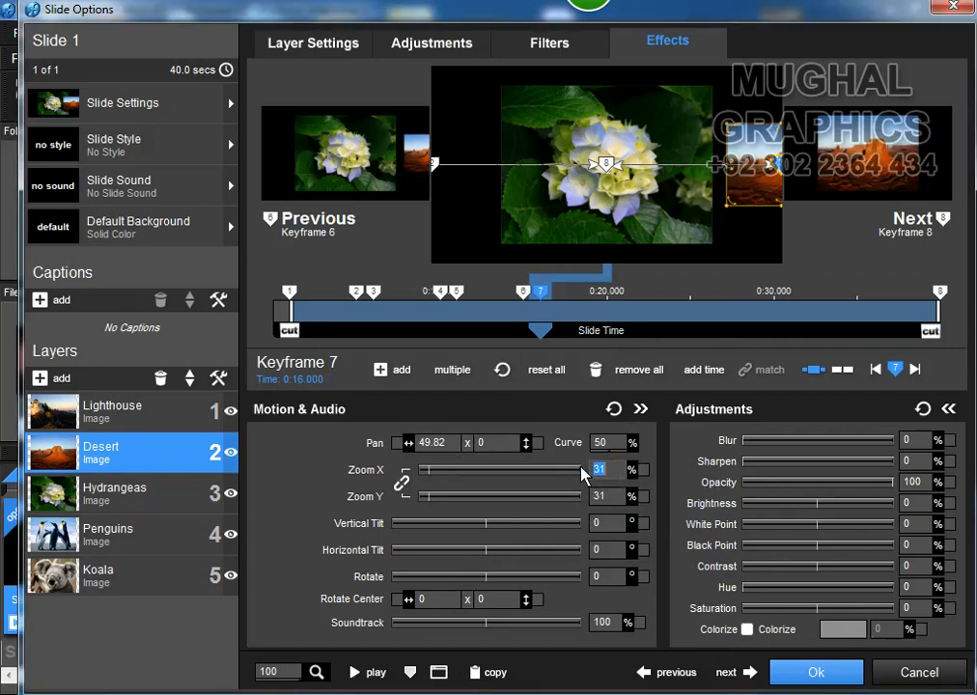
{"action": "type", "text": "7"}
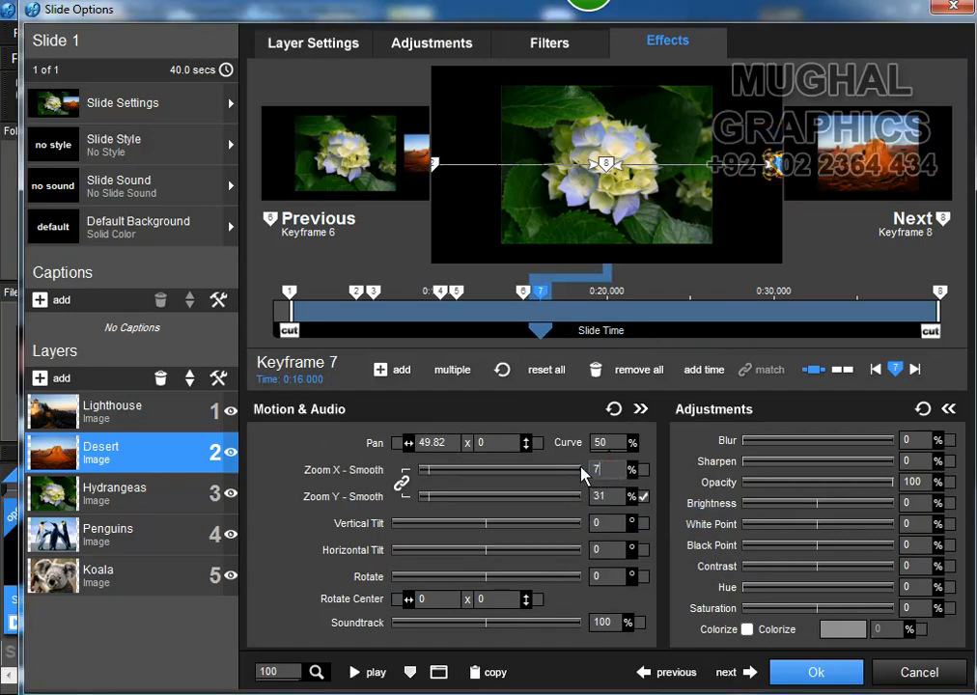
{"action": "key", "text": "BackSpace"}
{"action": "type", "text": "8"}
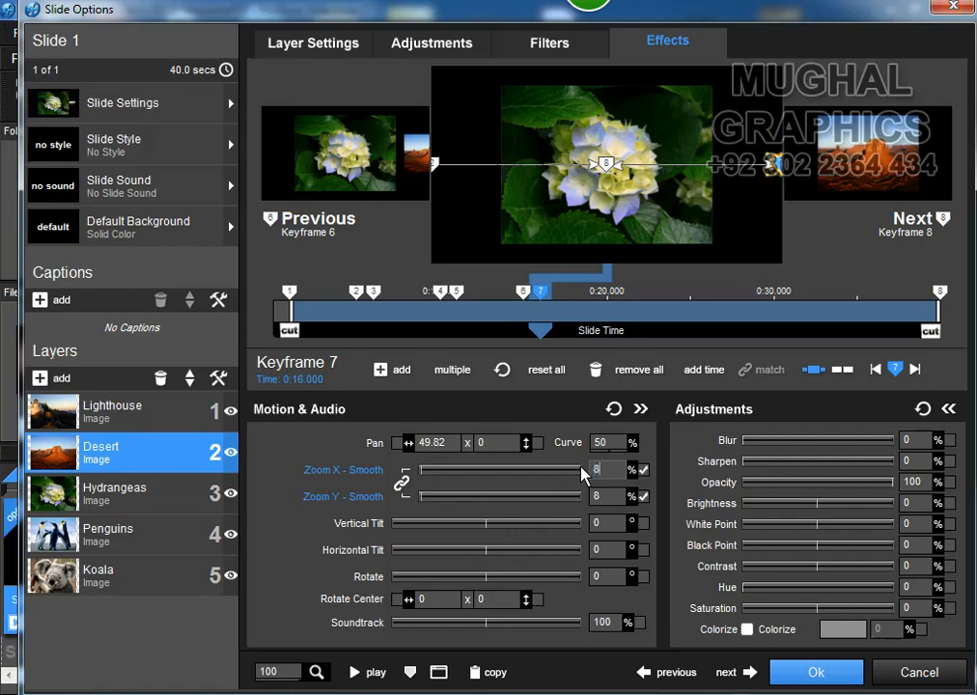
{"action": "type", "text": "0"}
{"action": "left_click", "coordinate": [587, 473]}
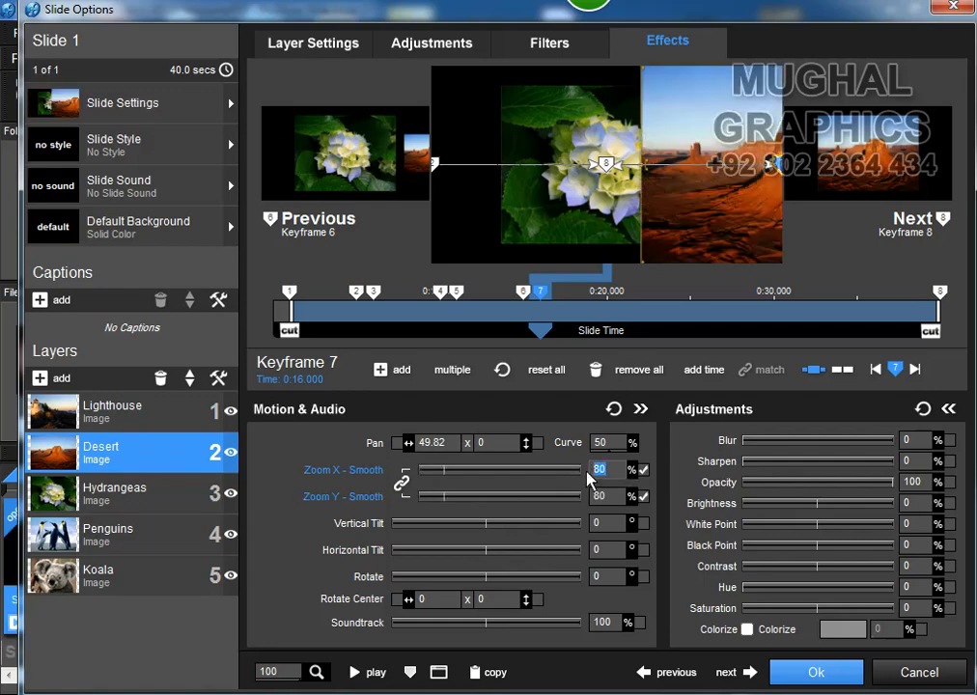
{"action": "type", "text": "30"}
{"action": "left_click_drag", "start_coordinate": [453, 445], "coordinate": [398, 445]}
{"action": "left_click", "coordinate": [398, 444]}
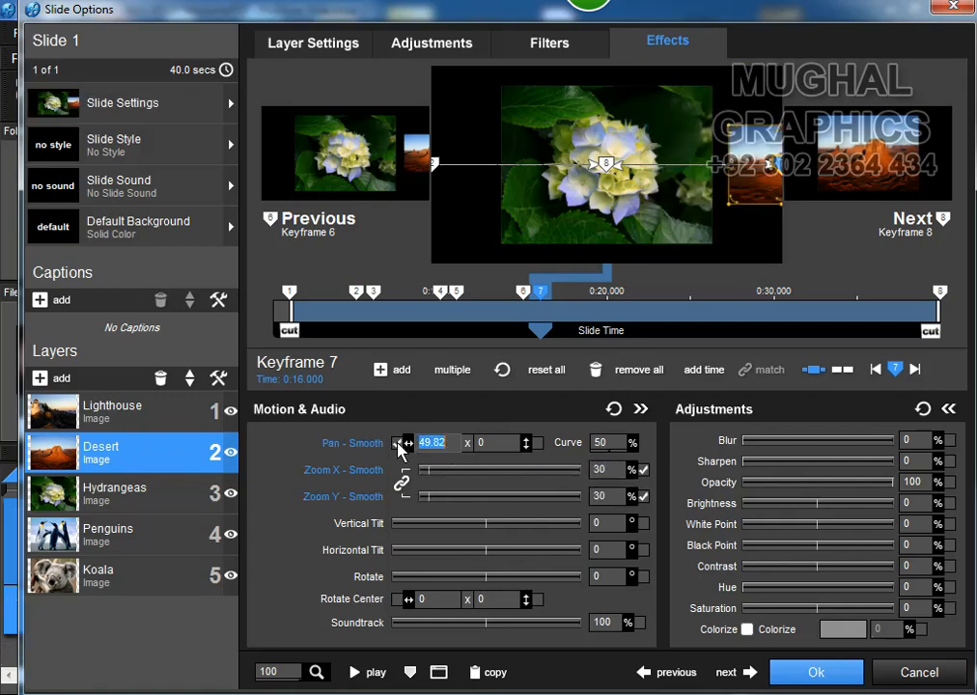
{"action": "type", "text": "80"}
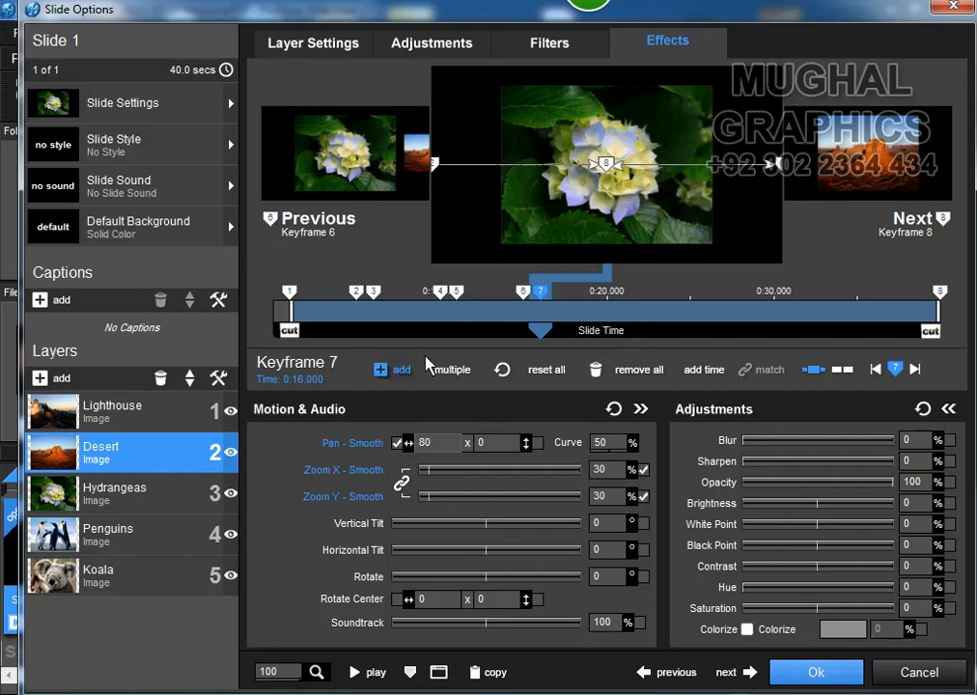
- Review the Desert layer's 11-, 15- and 16-second keyframes, and delete its final keyframe at 40 seconds
{"action": "left_click", "coordinate": [522, 291]}
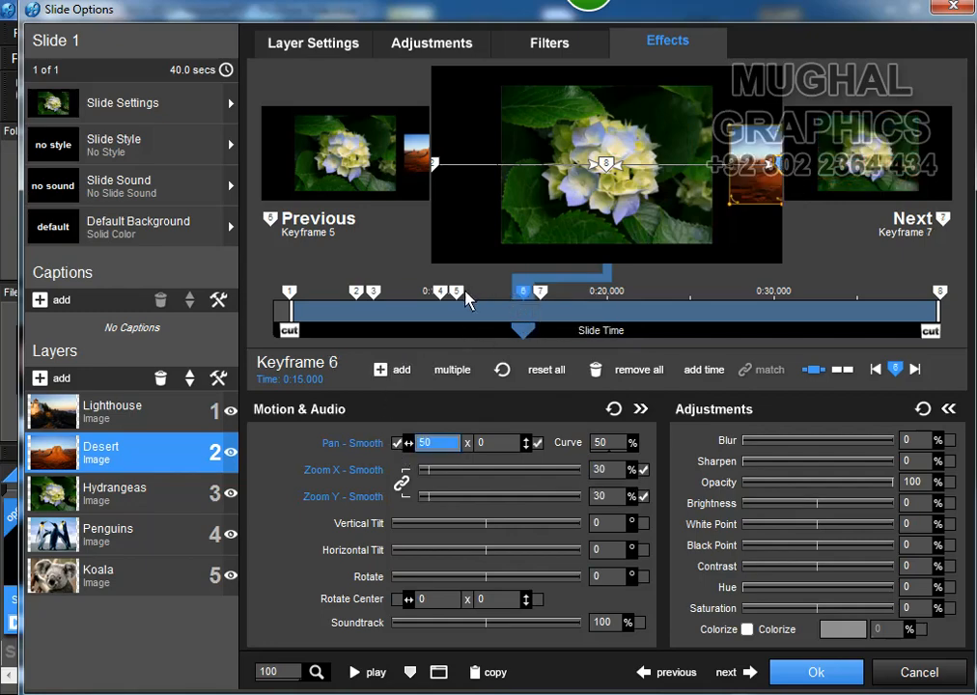
{"action": "left_click", "coordinate": [458, 292]}
{"action": "left_click", "coordinate": [524, 293]}
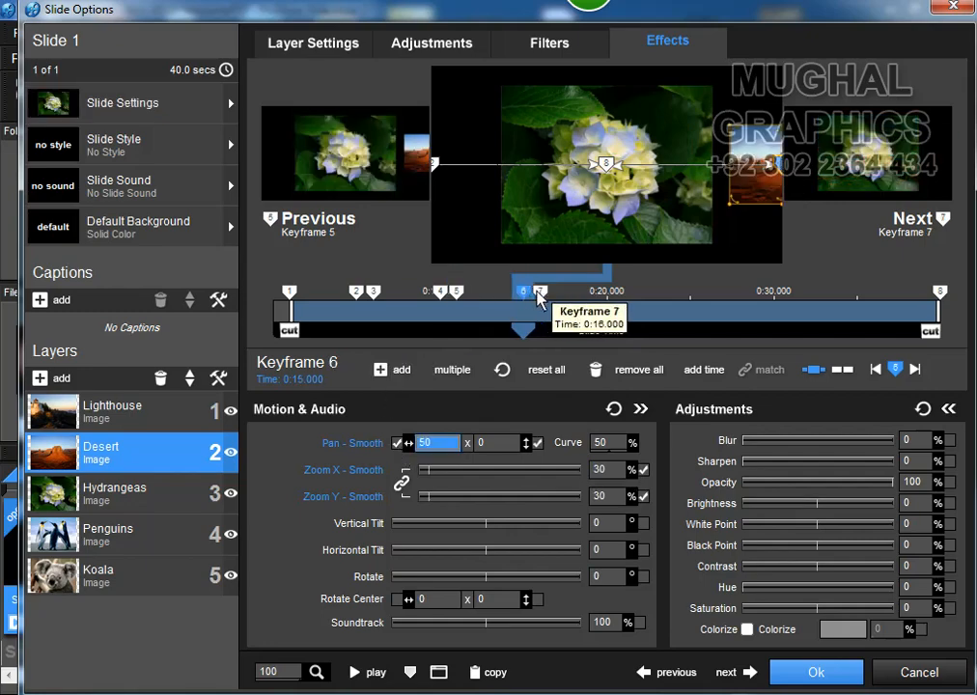
{"action": "left_click", "coordinate": [538, 293]}
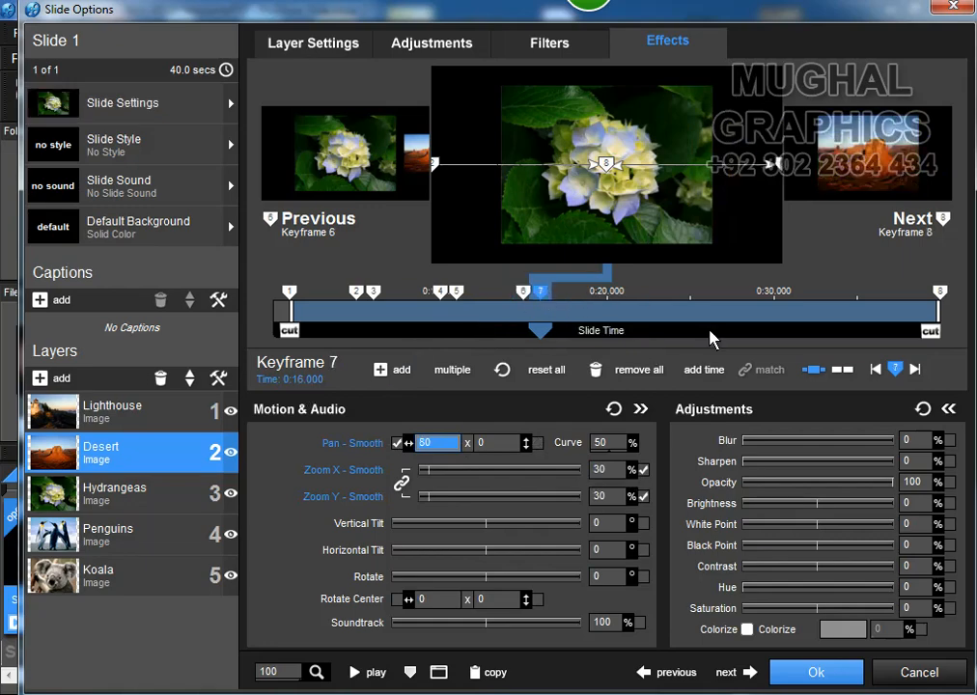
{"action": "left_click", "coordinate": [940, 296]}
{"action": "right_click", "coordinate": [941, 299]}
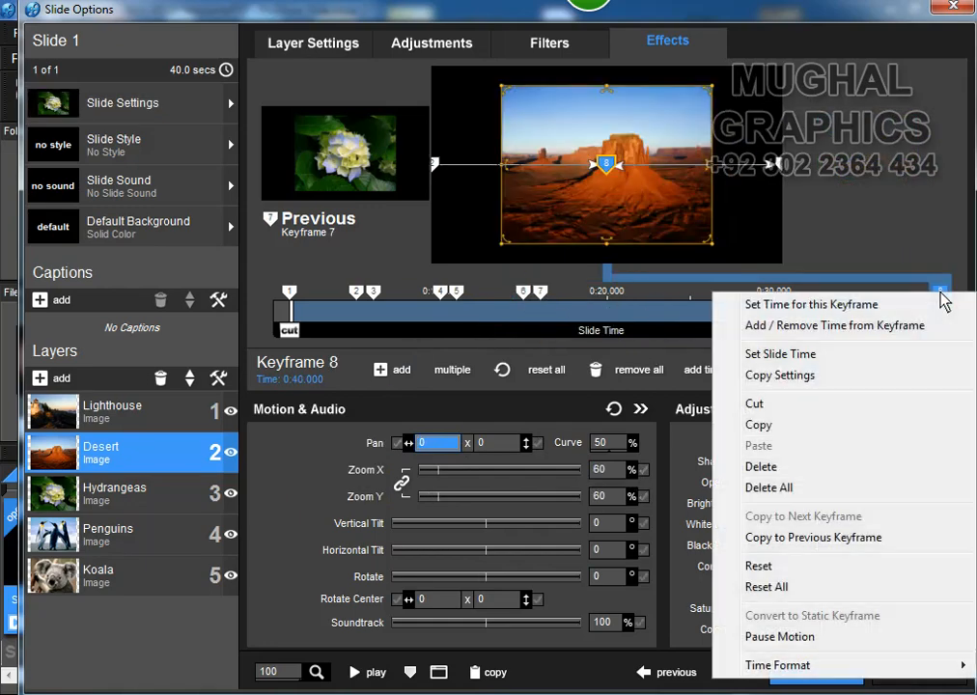
{"action": "left_click", "coordinate": [781, 470]}
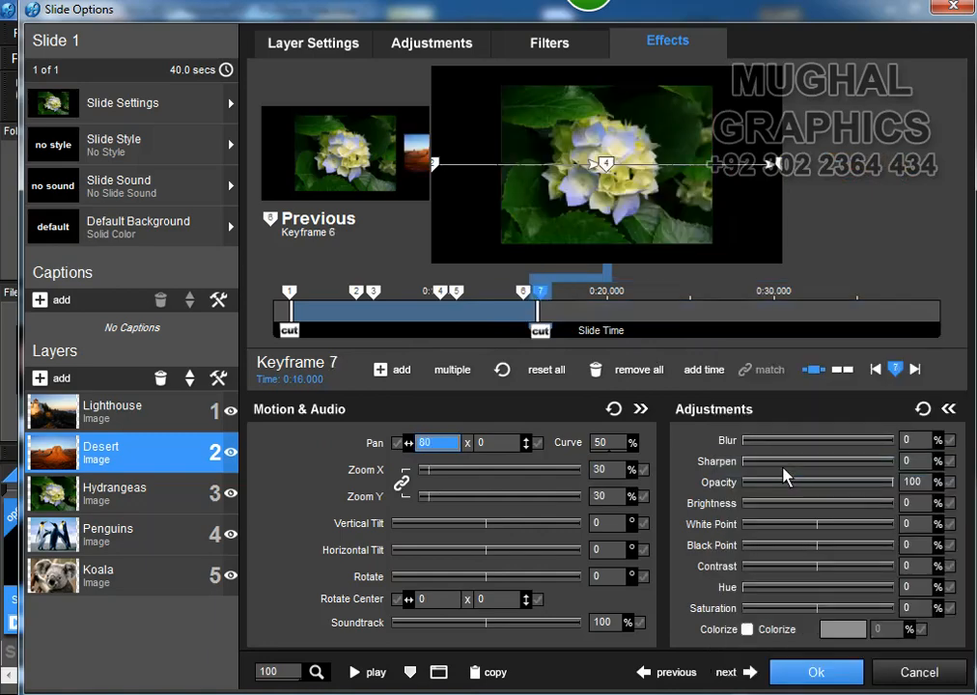
- Check the Desert layer's first keyframes against the Hydrangeas timeline, and set the Hydrangeas layer's starting keyframe to 6 seconds
{"action": "left_click", "coordinate": [146, 497]}
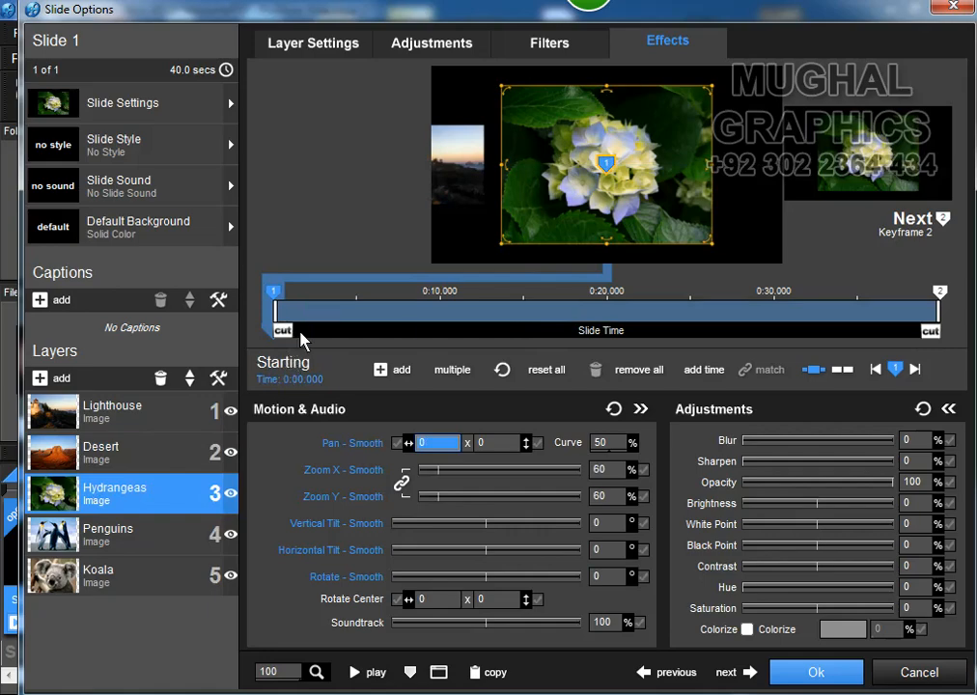
{"action": "left_click_drag", "start_coordinate": [304, 332], "coordinate": [376, 333]}
{"action": "left_click", "coordinate": [155, 452]}
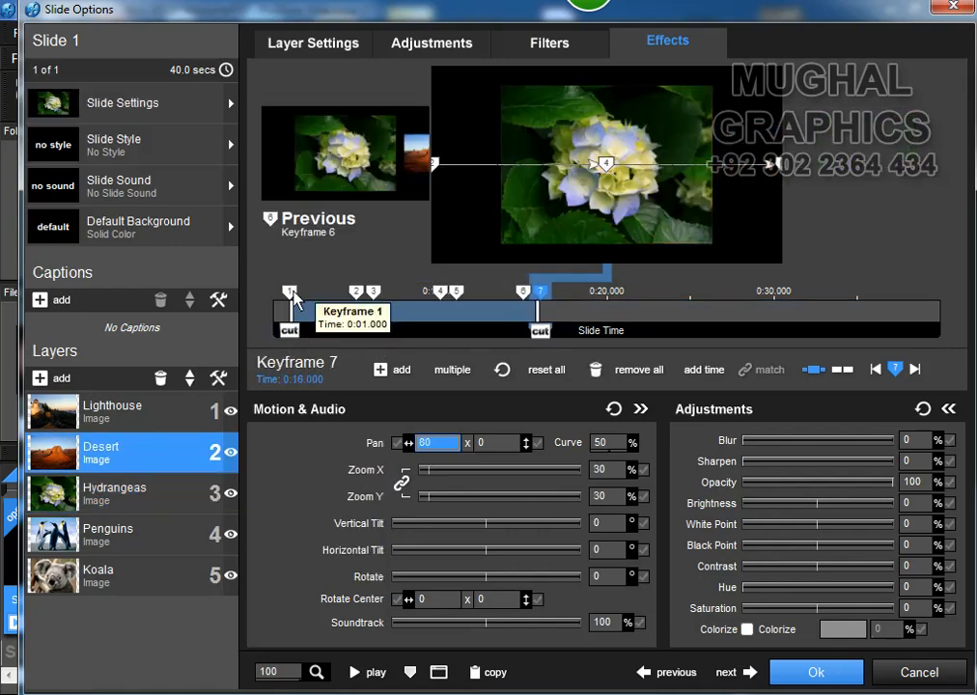
{"action": "left_click", "coordinate": [289, 293]}
{"action": "left_click", "coordinate": [356, 292]}
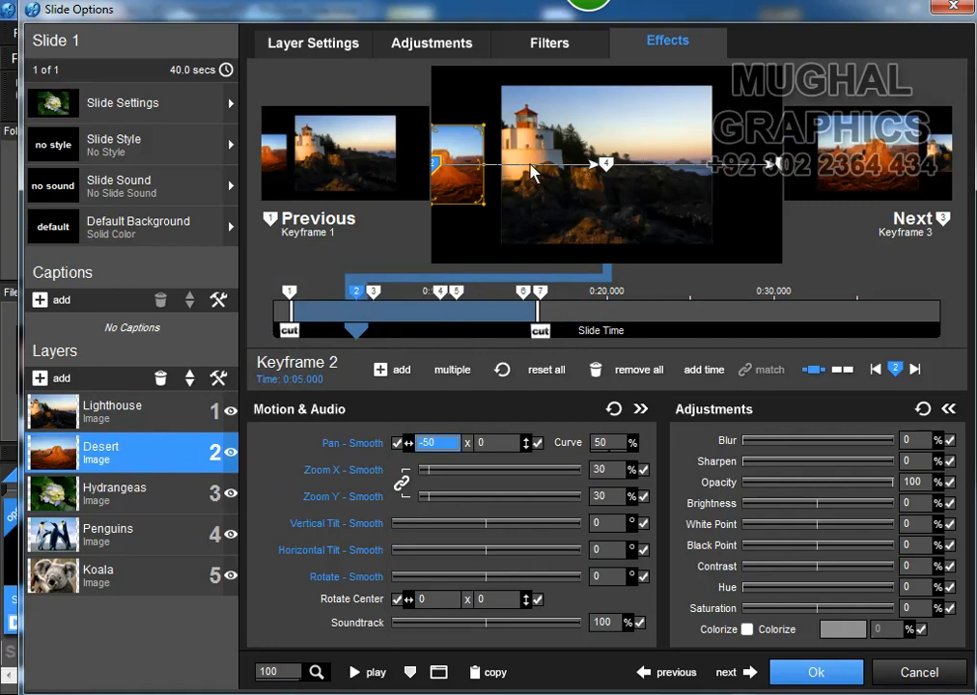
{"action": "left_click", "coordinate": [126, 497]}
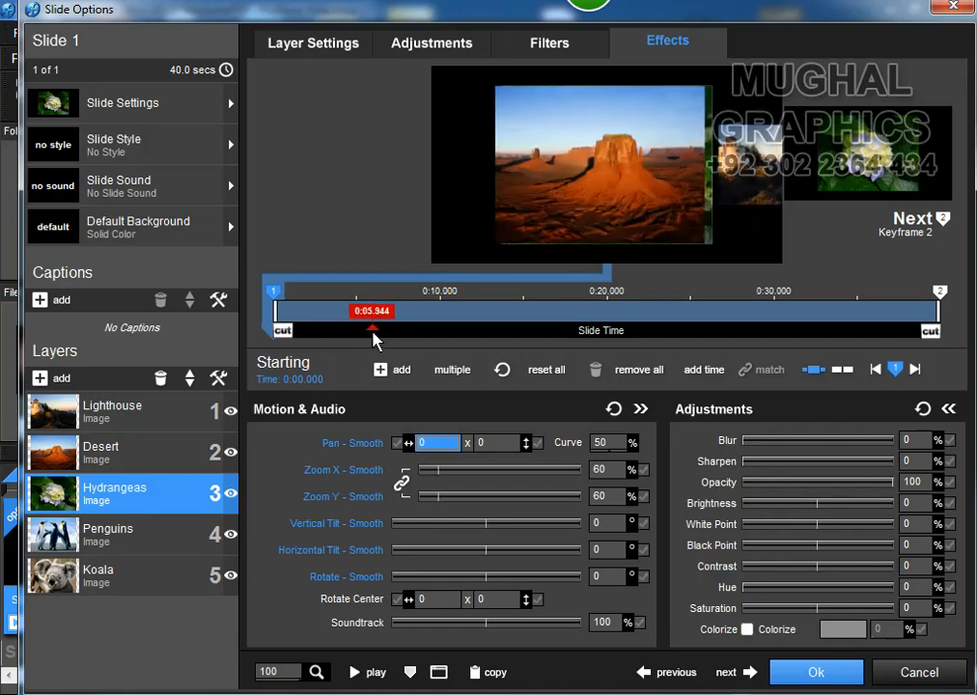
{"action": "left_click", "coordinate": [319, 382]}
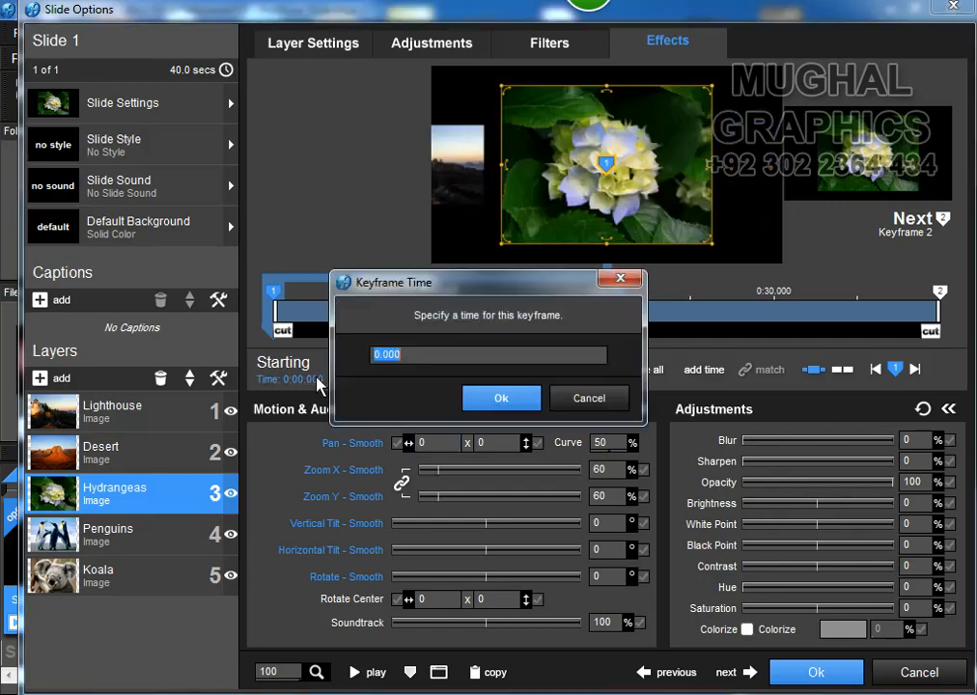
{"action": "type", "text": "6"}
{"action": "left_click", "coordinate": [501, 398]}
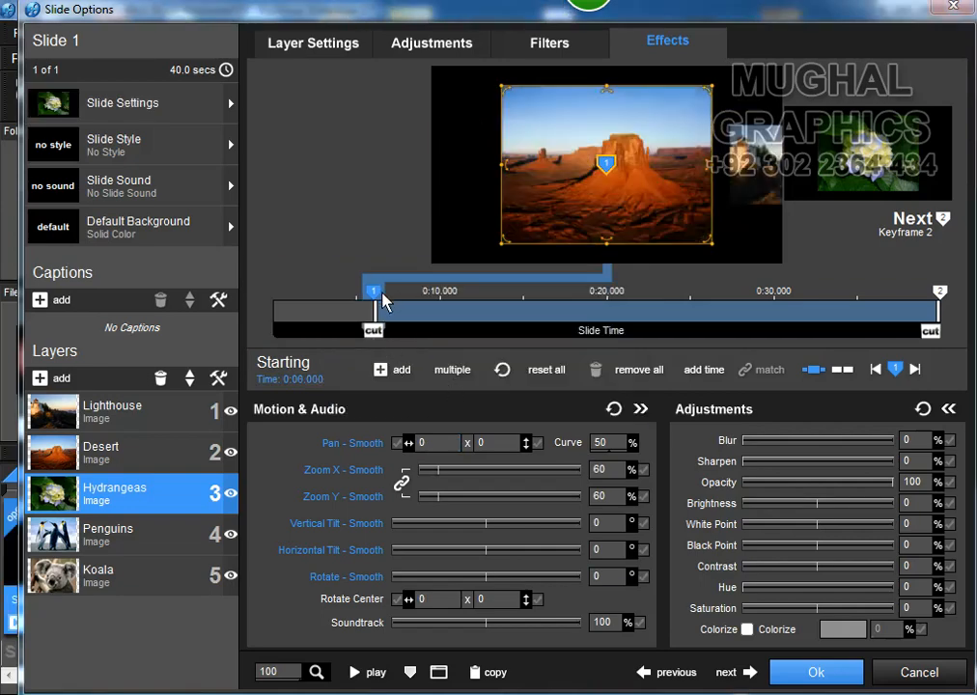
- Add a second keyframe to the Hydrangeas layer and set its time to 10 seconds
{"action": "double_click", "coordinate": [457, 312]}
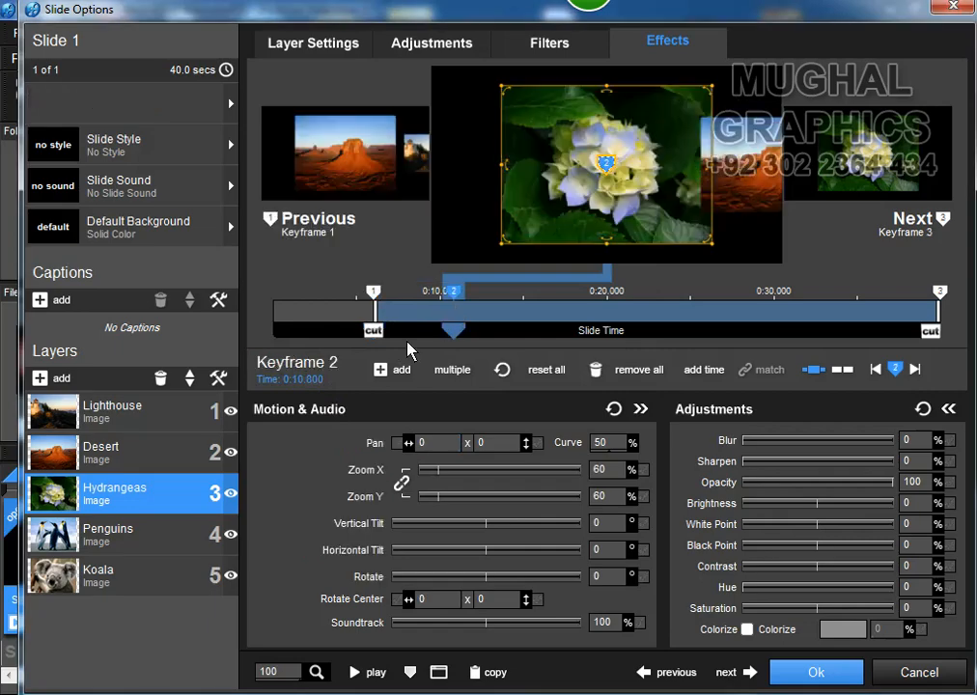
{"action": "left_click", "coordinate": [323, 381]}
{"action": "type", "text": "10"}
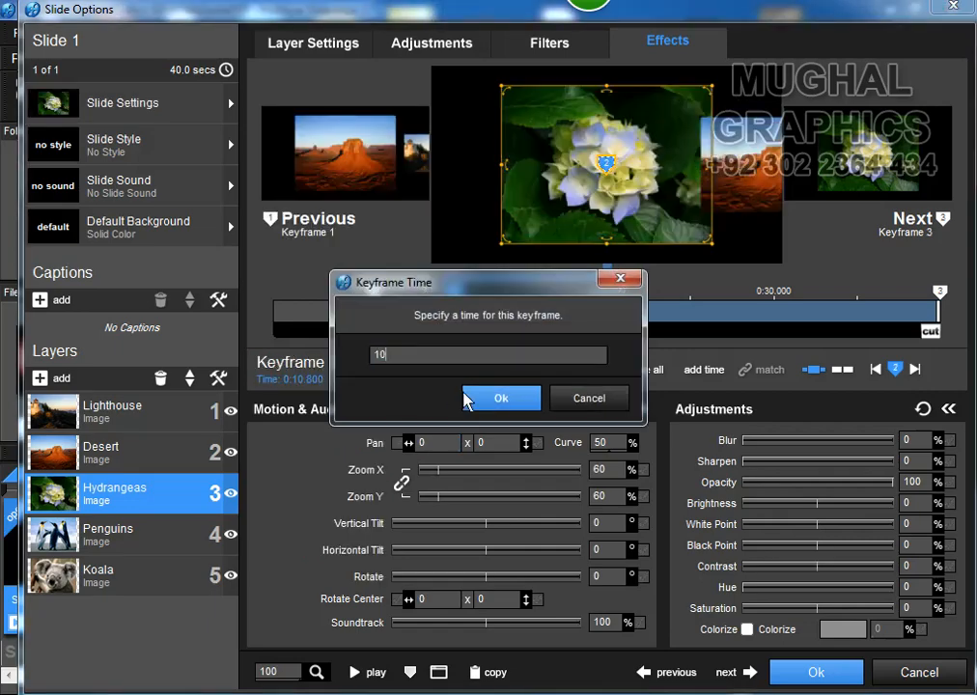
{"action": "left_click", "coordinate": [471, 398]}
- Copy the Hydrangeas layer's 6-second keyframe settings to its 10-second keyframe and check both keyframes
{"action": "left_click", "coordinate": [375, 293]}
{"action": "right_click", "coordinate": [377, 295]}
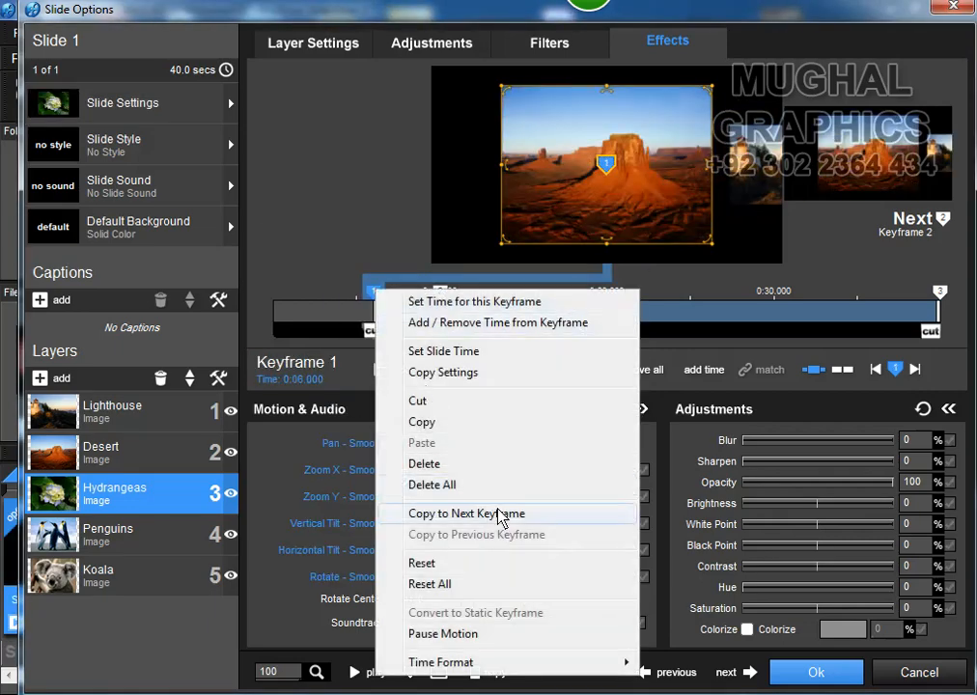
{"action": "left_click", "coordinate": [499, 517]}
{"action": "left_click", "coordinate": [441, 295]}
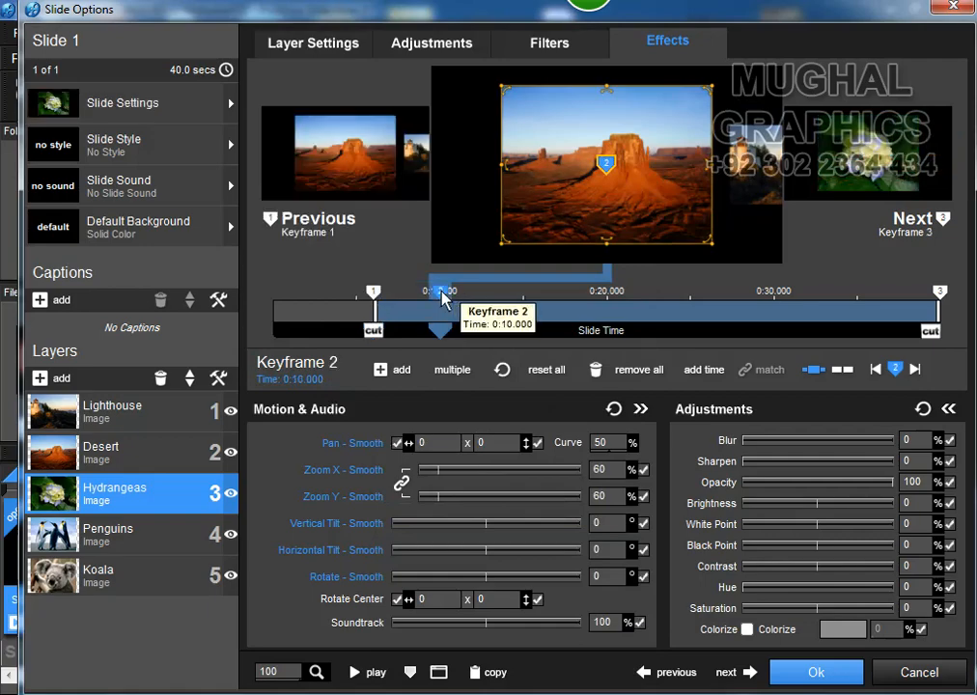
{"action": "left_click", "coordinate": [375, 293]}
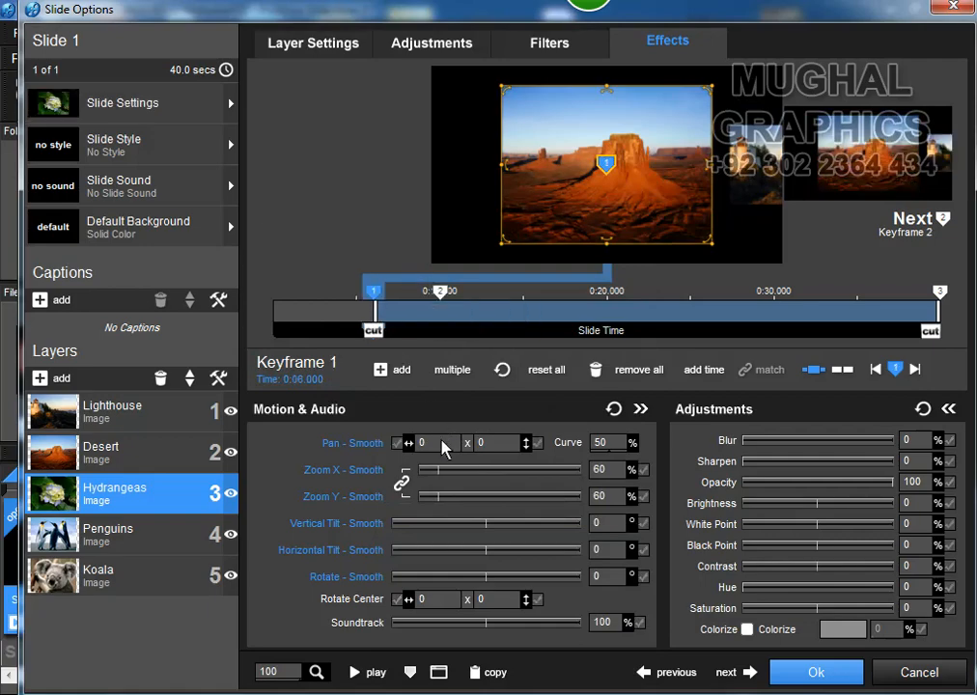
- Set the Hydrangeas layer's 6-second keyframe to horizontal pan -50 and zoom 30%, and copy its settings to the 10-second keyframe
{"action": "type", "text": "5"}
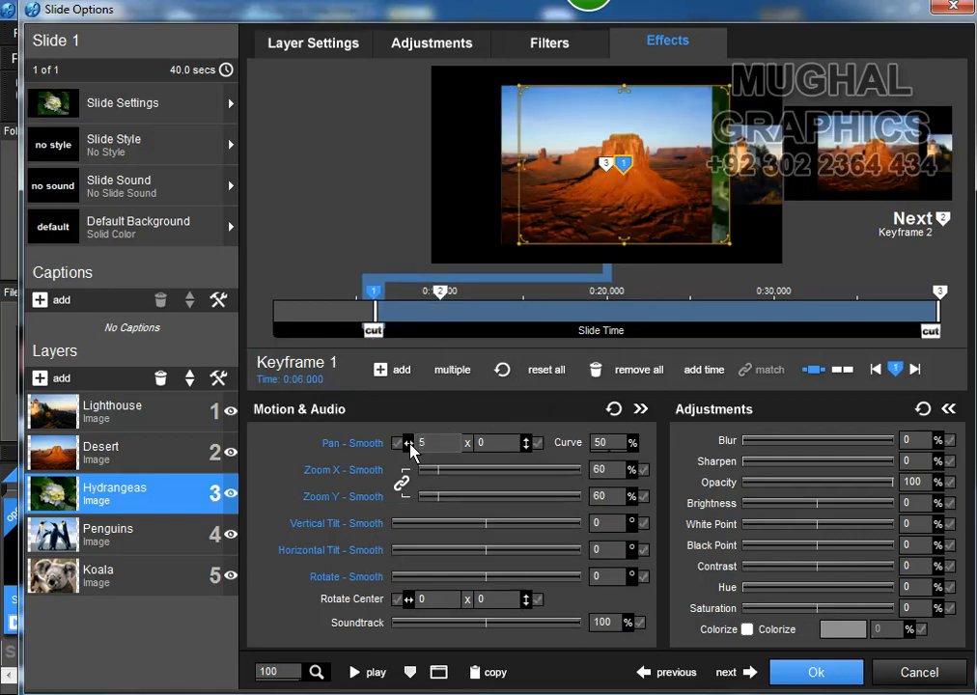
{"action": "key", "text": "BackSpace"}
{"action": "type", "text": "-50"}
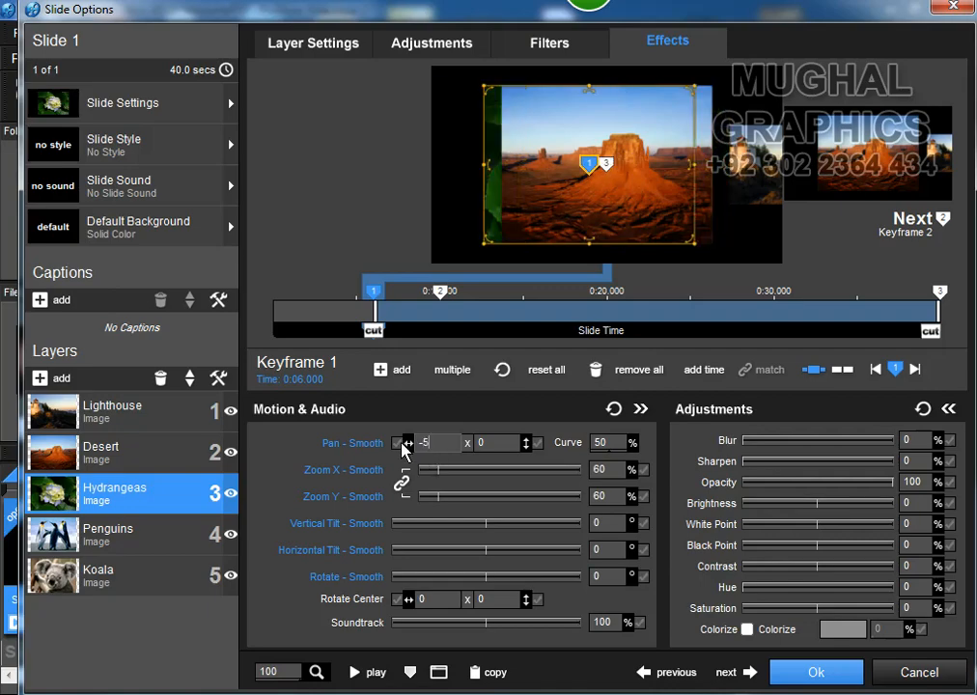
{"action": "left_click", "coordinate": [598, 469]}
{"action": "type", "text": "30"}
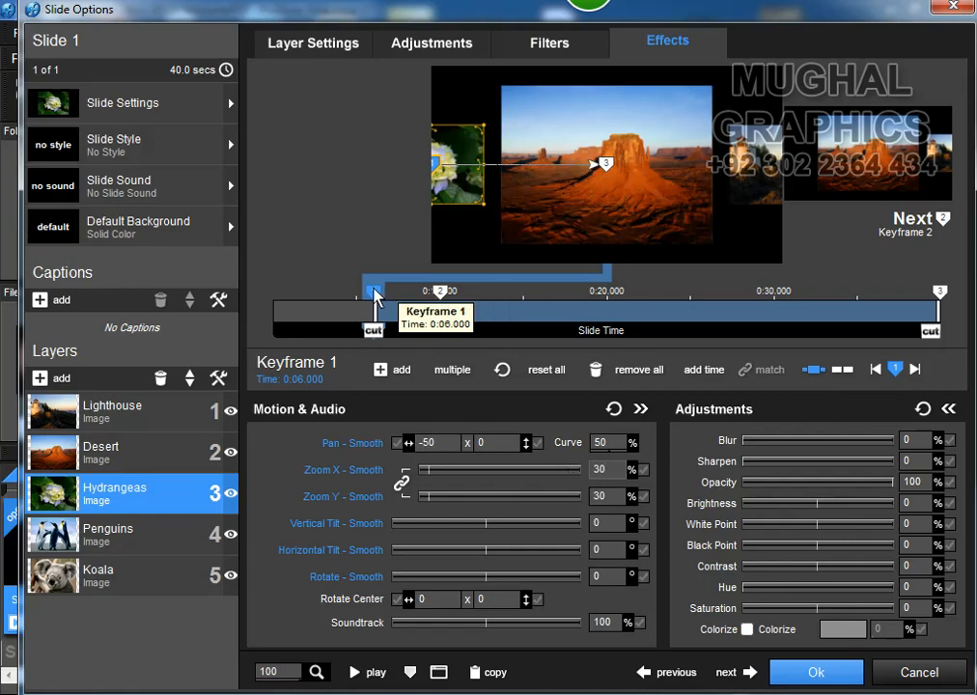
{"action": "right_click", "coordinate": [374, 291]}
{"action": "left_click", "coordinate": [464, 514]}
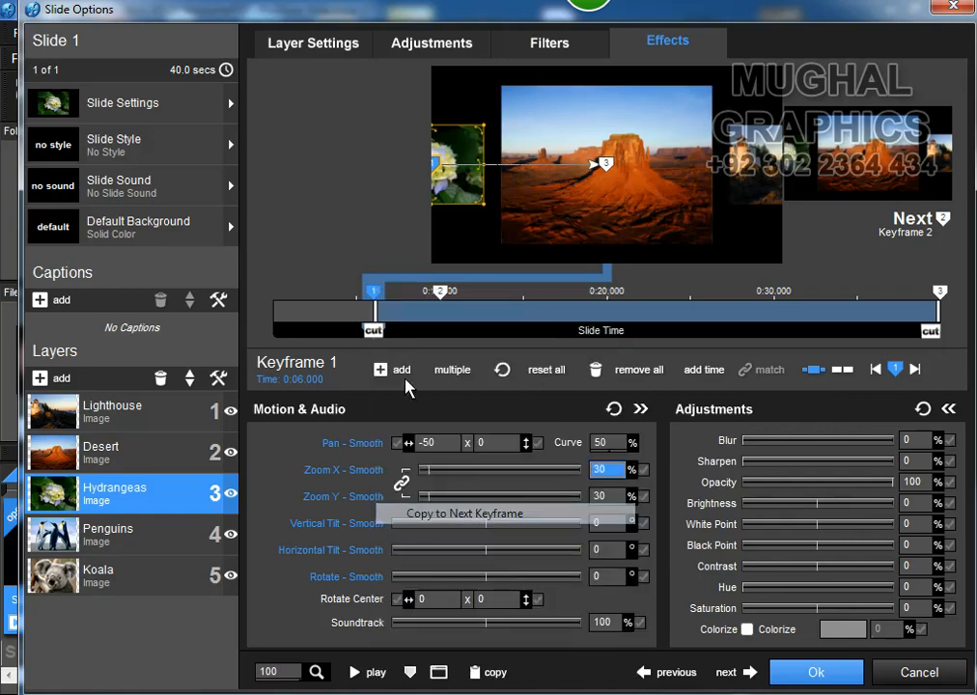
{"action": "left_click", "coordinate": [442, 292]}
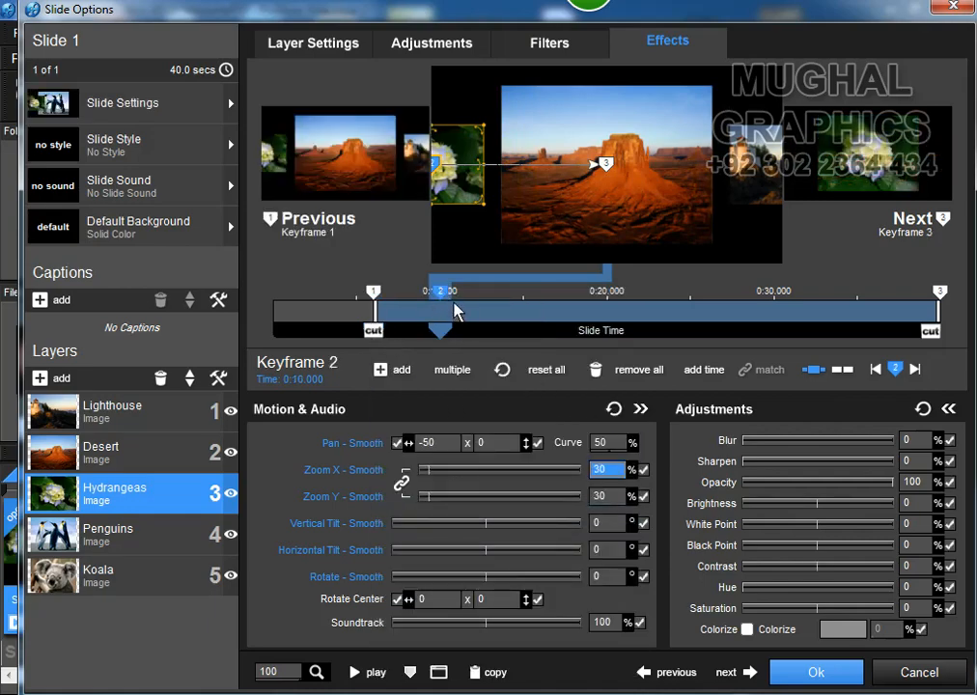
- Add a third keyframe to the Hydrangeas layer just after the 10-second one and set its time to 11 seconds
{"action": "double_click", "coordinate": [456, 309]}
{"action": "left_click", "coordinate": [304, 379]}
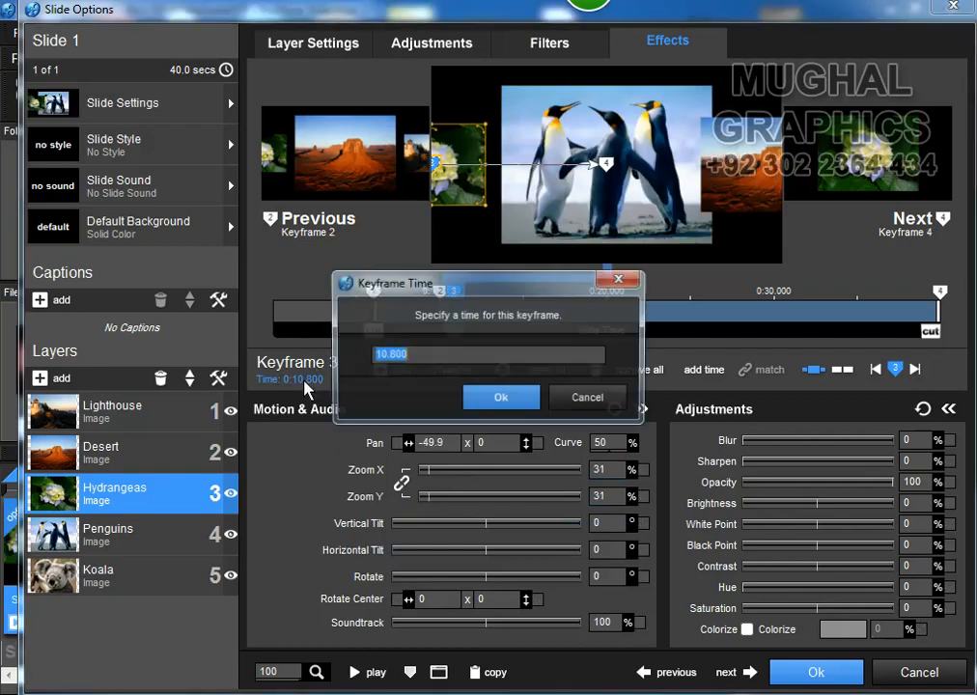
{"action": "type", "text": "11"}
{"action": "left_click", "coordinate": [501, 399]}
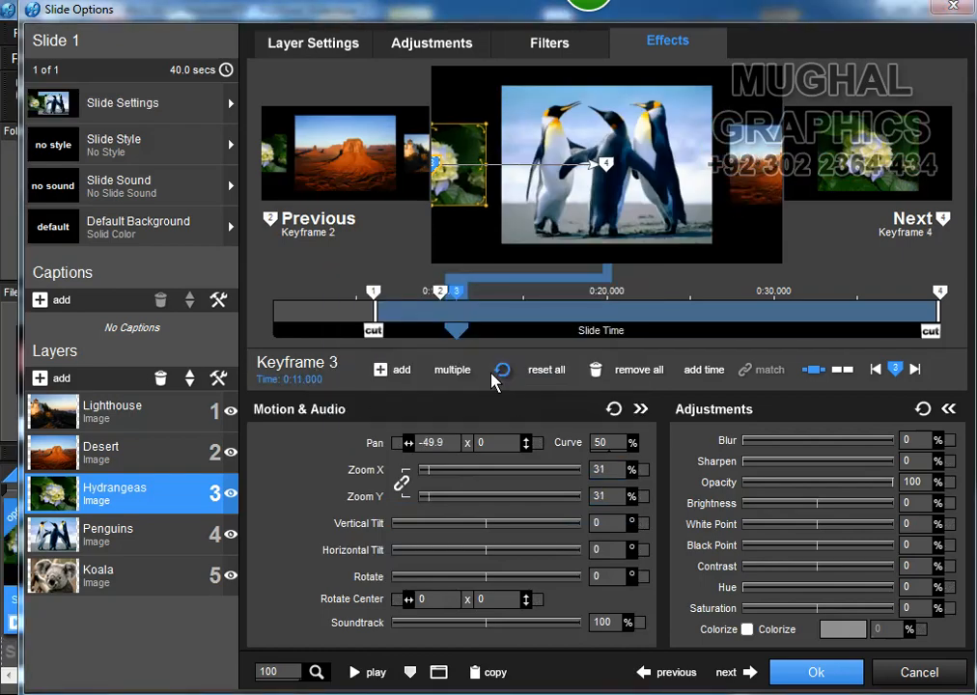
- Set the Hydrangeas layer's 11-second keyframe to horizontal pan 0 and zoom 60%
{"action": "left_click_drag", "start_coordinate": [452, 443], "coordinate": [396, 447]}
{"action": "type", "text": "0"}
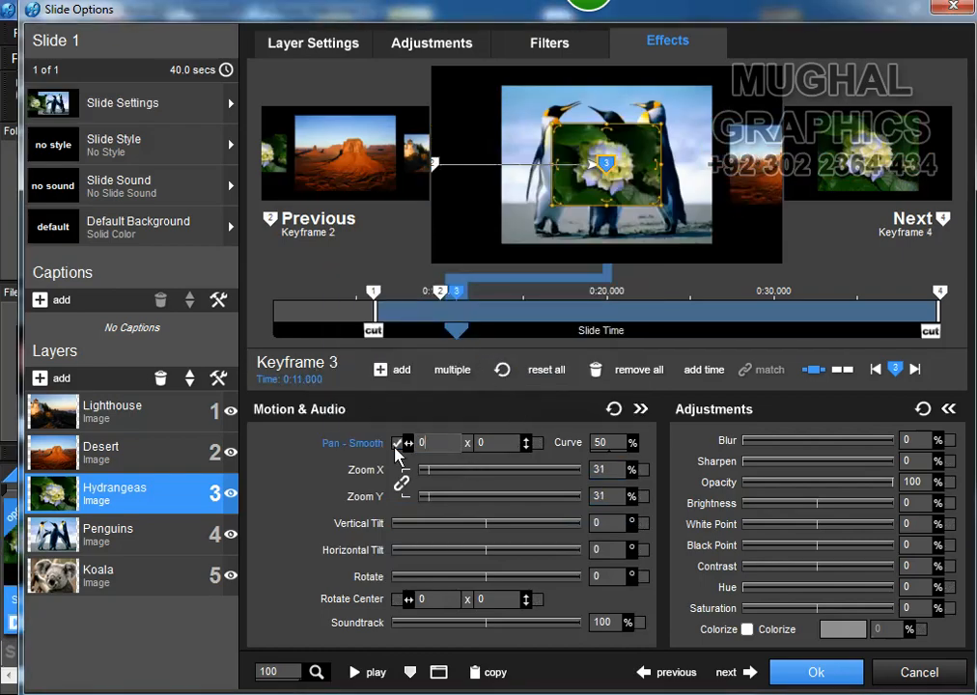
{"action": "left_click_drag", "start_coordinate": [612, 473], "coordinate": [557, 471]}
{"action": "type", "text": "60"}
{"action": "key", "text": "Return"}
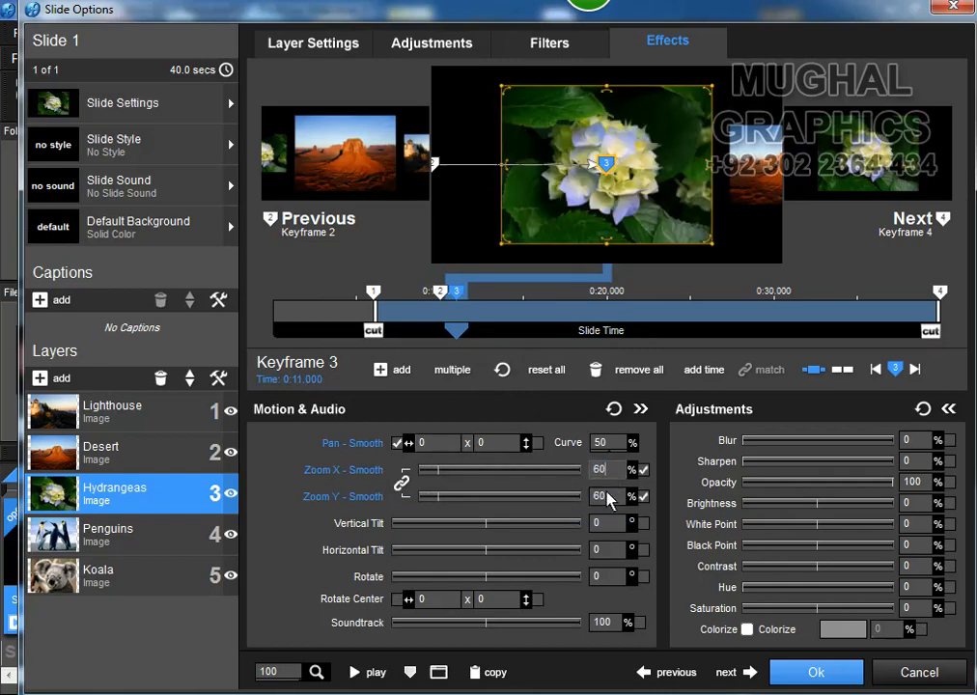
- Add a Hydrangeas keyframe at 15 seconds and copy the 11-second keyframe's settings to it
{"action": "double_click", "coordinate": [535, 311]}
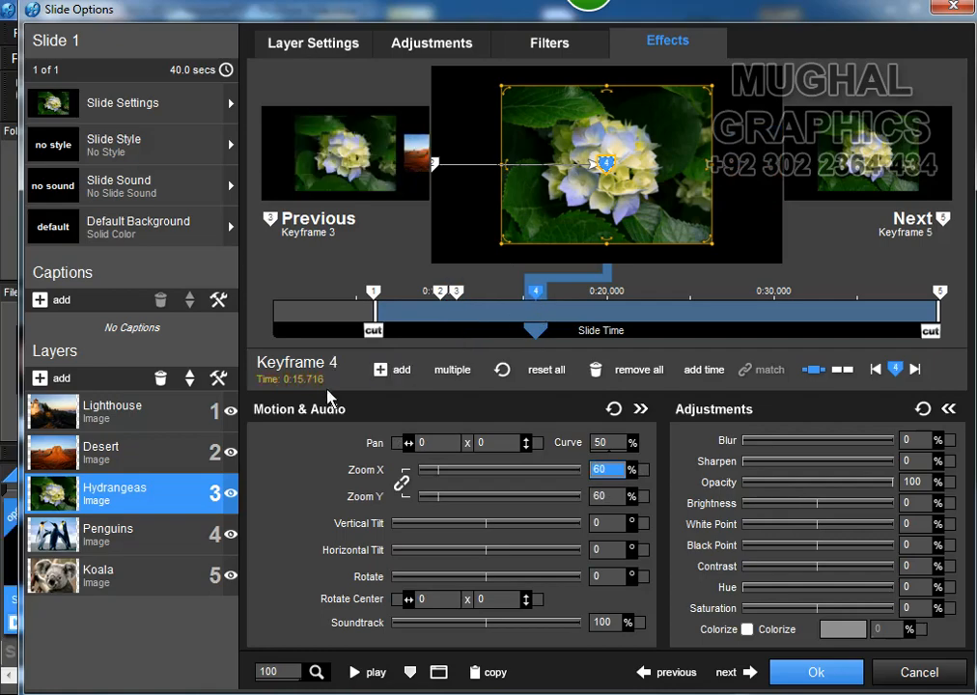
{"action": "left_click", "coordinate": [309, 380]}
{"action": "type", "text": "15"}
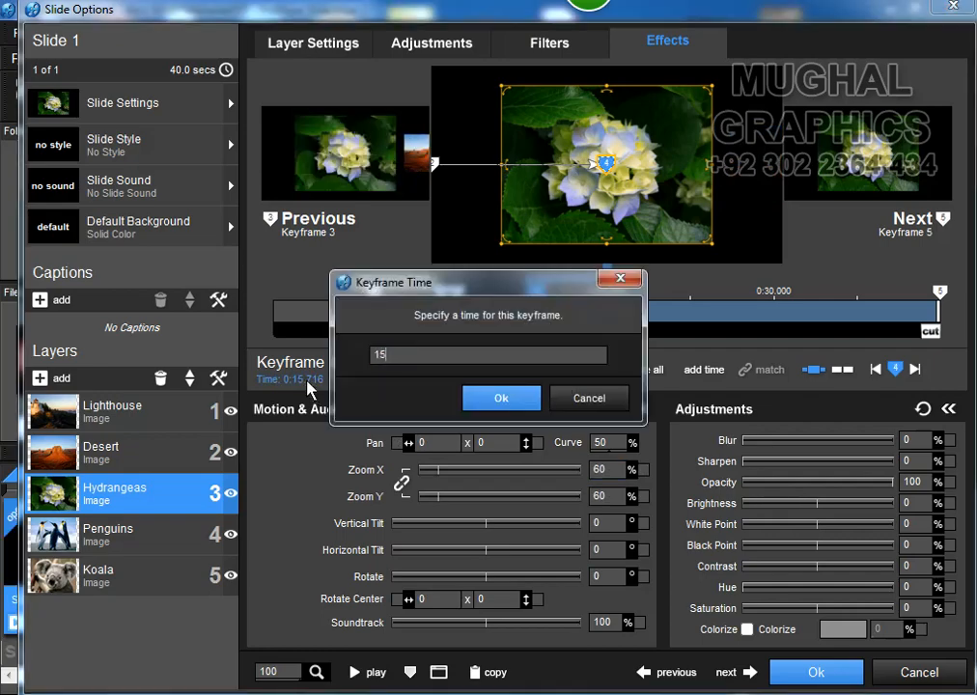
{"action": "key", "text": "Return"}
{"action": "left_click", "coordinate": [456, 291]}
{"action": "right_click", "coordinate": [458, 291]}
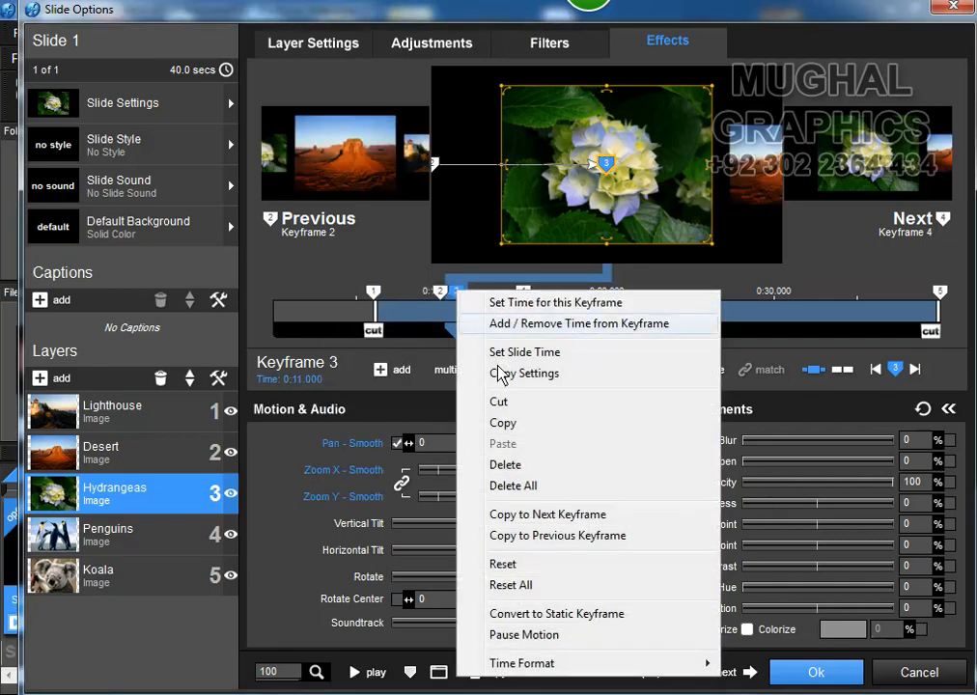
{"action": "left_click", "coordinate": [508, 515]}
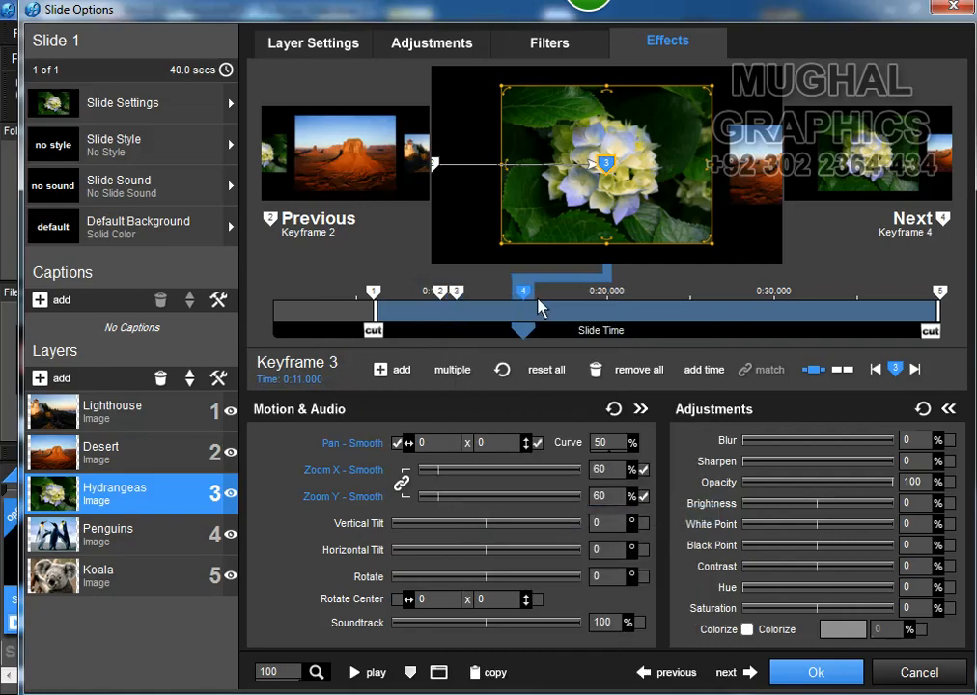
- Add a fifth keyframe to the Hydrangeas layer and set its time to 16 seconds
{"action": "double_click", "coordinate": [537, 307]}
{"action": "left_click", "coordinate": [300, 381]}
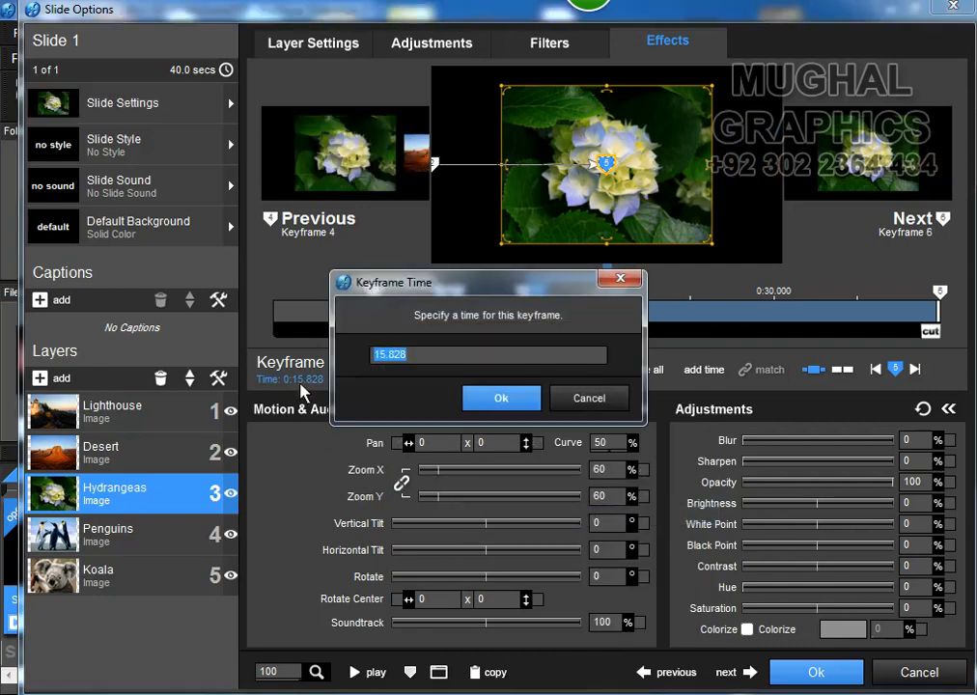
{"action": "type", "text": "16"}
{"action": "key", "text": "Return"}
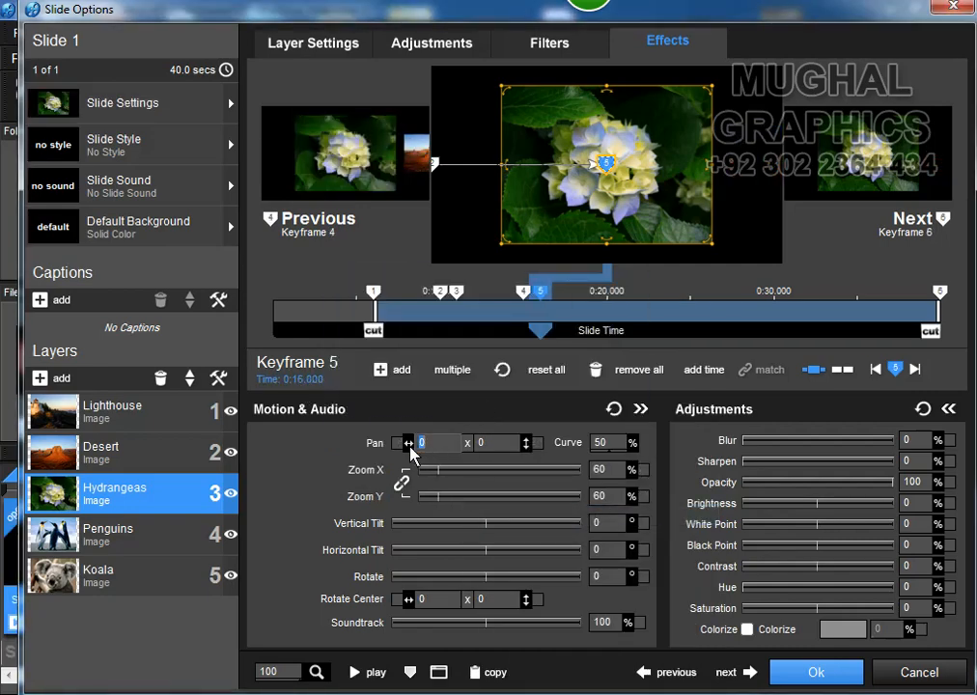
- Set the Hydrangeas layer's 16-second keyframe to horizontal pan 50 and zoom 30%
{"action": "type", "text": "50"}
{"action": "key", "text": "Tab"}
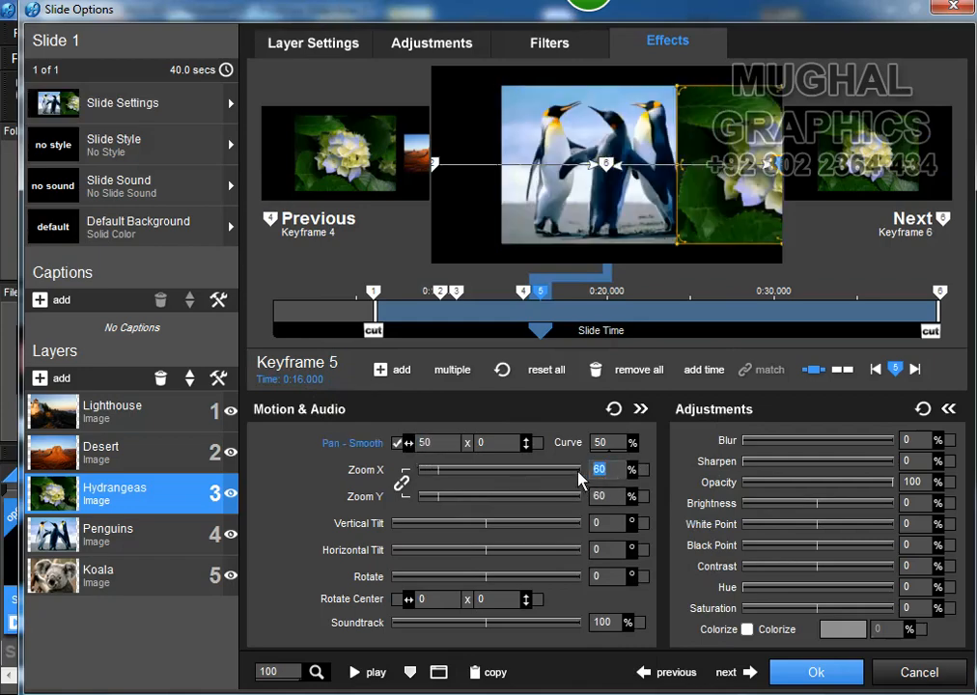
{"action": "type", "text": "30"}
{"action": "key", "text": "Return"}
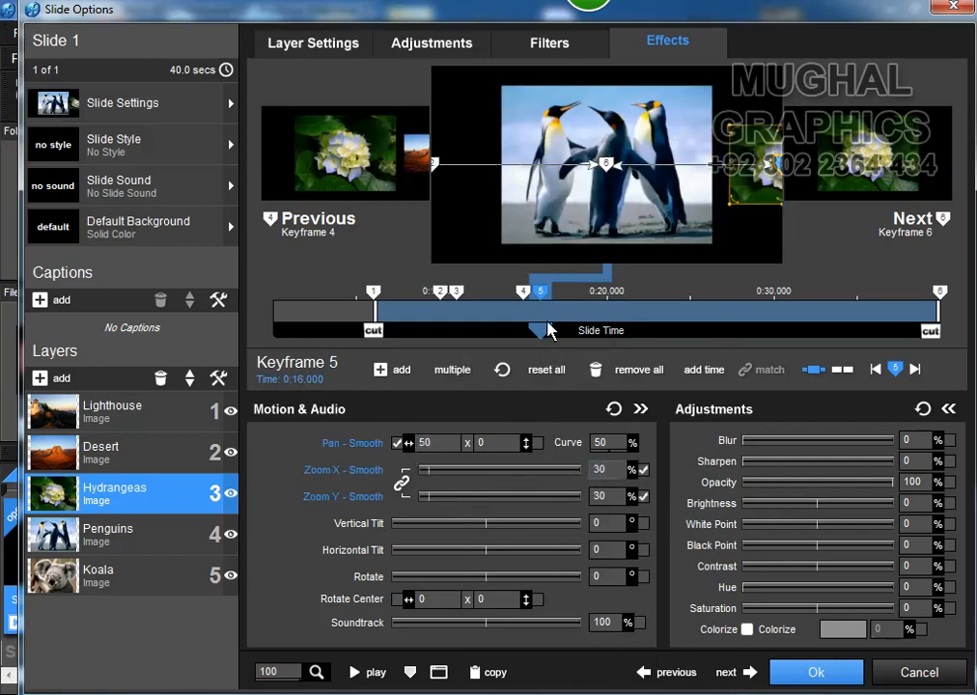
- Add a Hydrangeas keyframe at 20 seconds and copy the 16-second keyframe's settings to it
{"action": "double_click", "coordinate": [612, 316]}
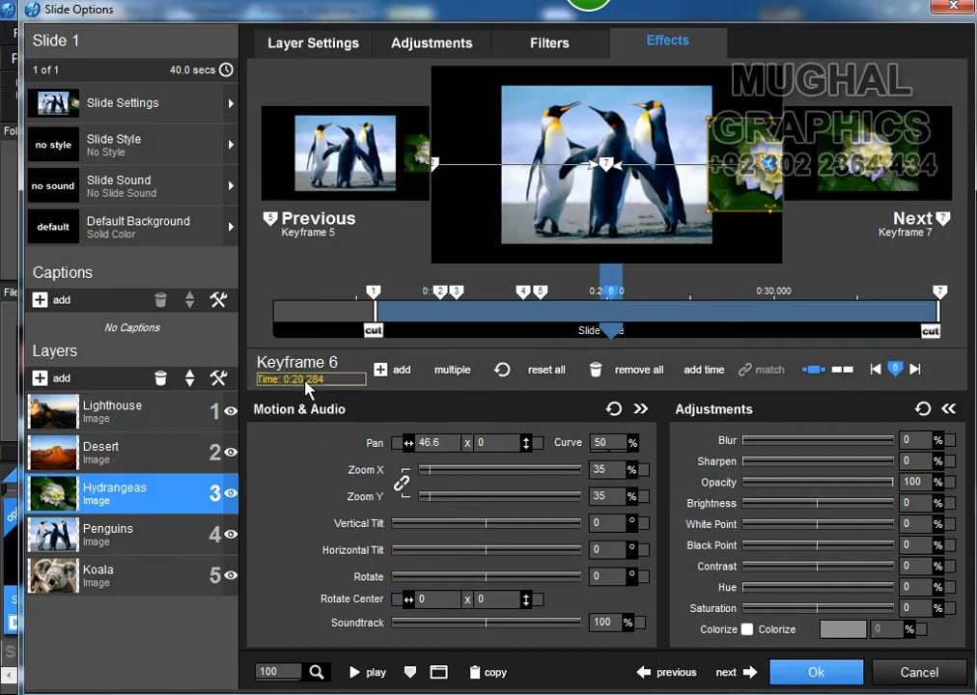
{"action": "left_click", "coordinate": [305, 380]}
{"action": "type", "text": "20"}
{"action": "key", "text": "Return"}
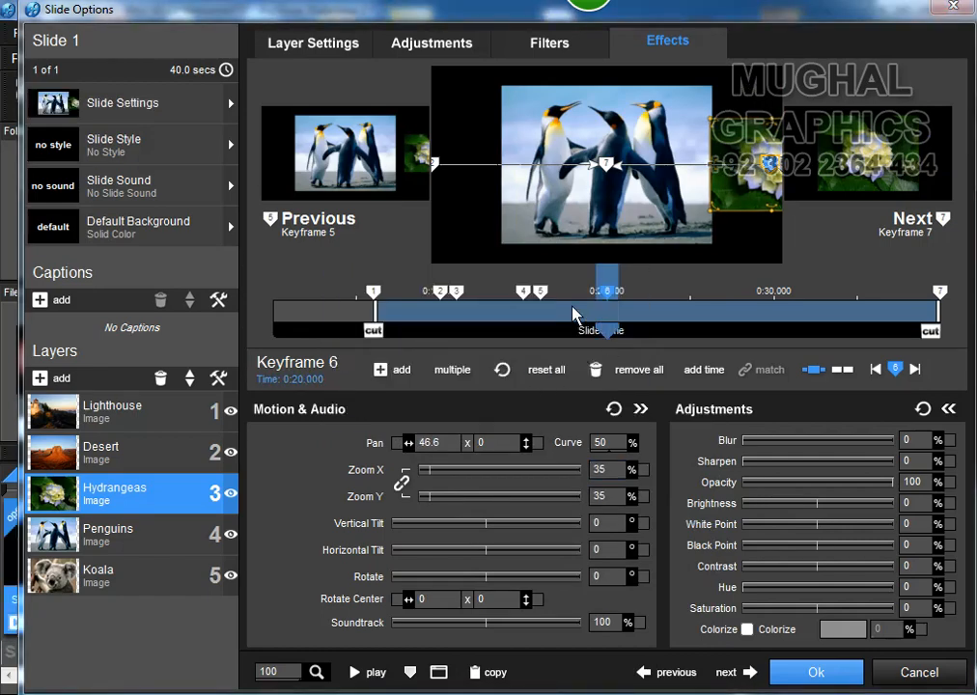
{"action": "right_click", "coordinate": [540, 297]}
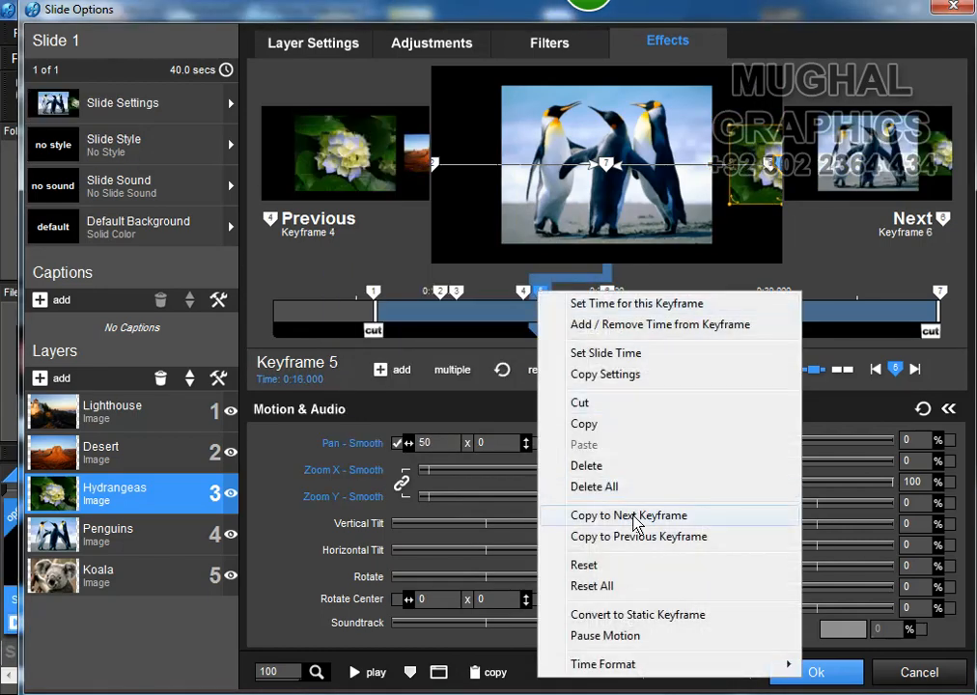
{"action": "left_click", "coordinate": [629, 514]}
- Add a seventh keyframe to the Hydrangeas layer and set its time to 21 seconds
{"action": "left_click", "coordinate": [621, 308]}
{"action": "double_click", "coordinate": [621, 308]}
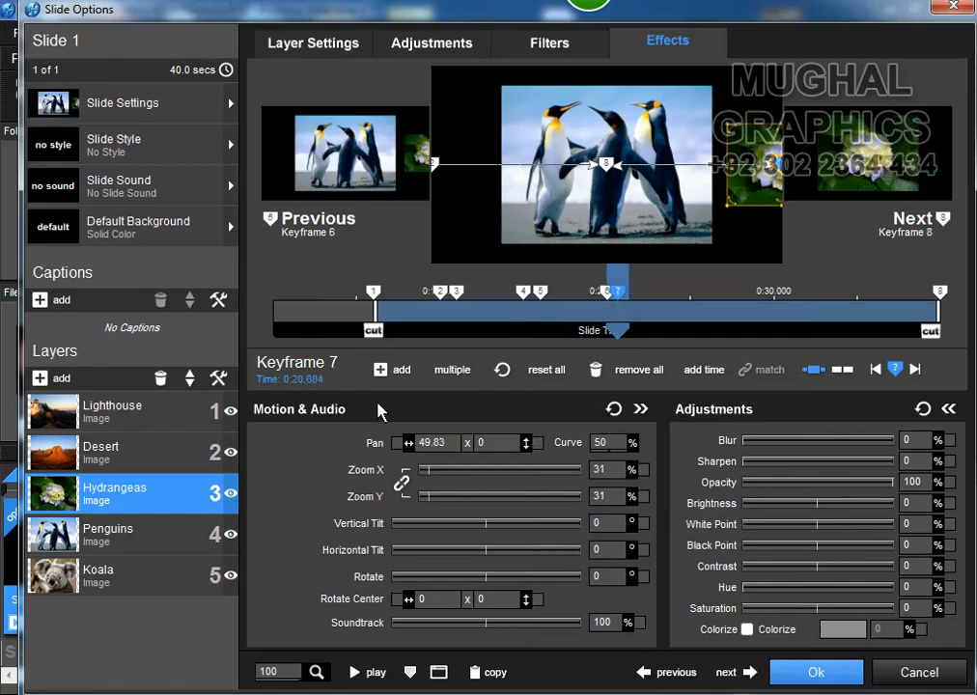
{"action": "left_click", "coordinate": [319, 383]}
{"action": "type", "text": "21"}
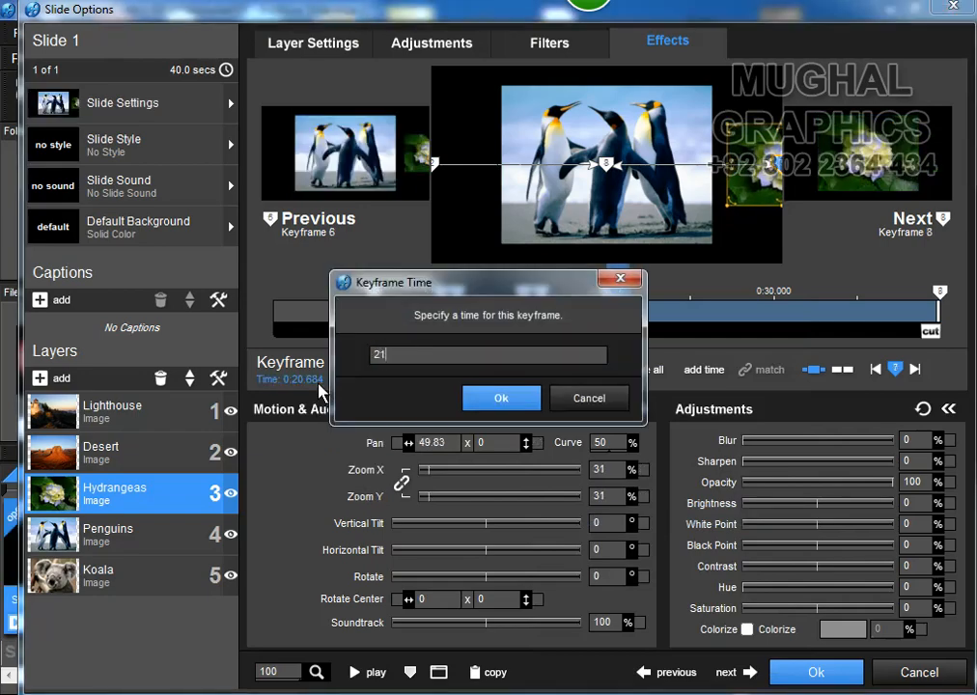
{"action": "left_click", "coordinate": [531, 412]}
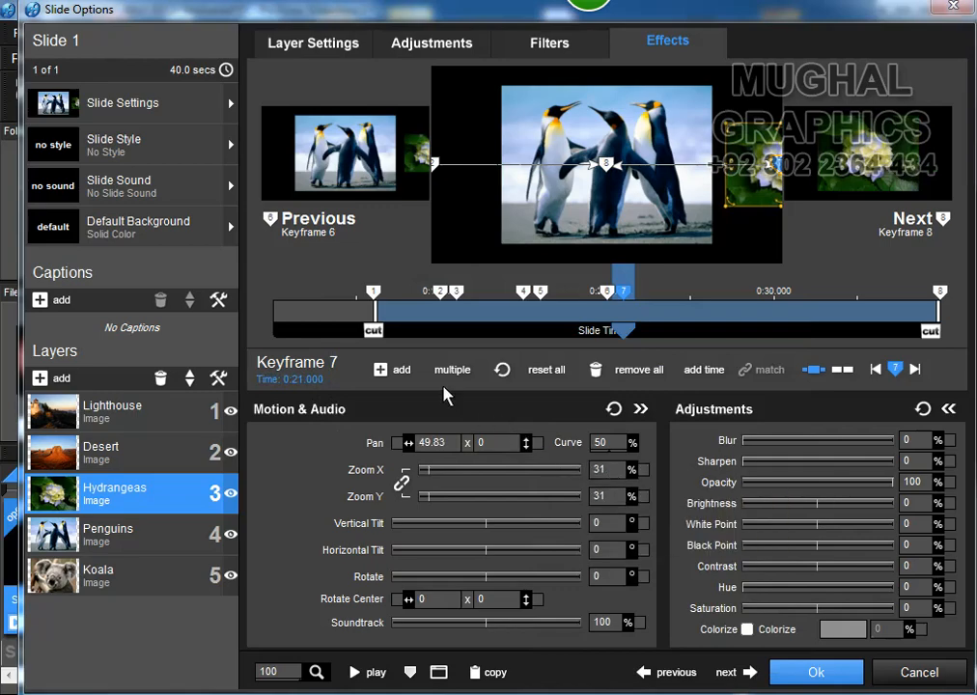
- Set the Hydrangeas layer's 21-second keyframe to zoom 30% and horizontal pan 80
{"action": "left_click", "coordinate": [594, 472]}
{"action": "type", "text": "30"}
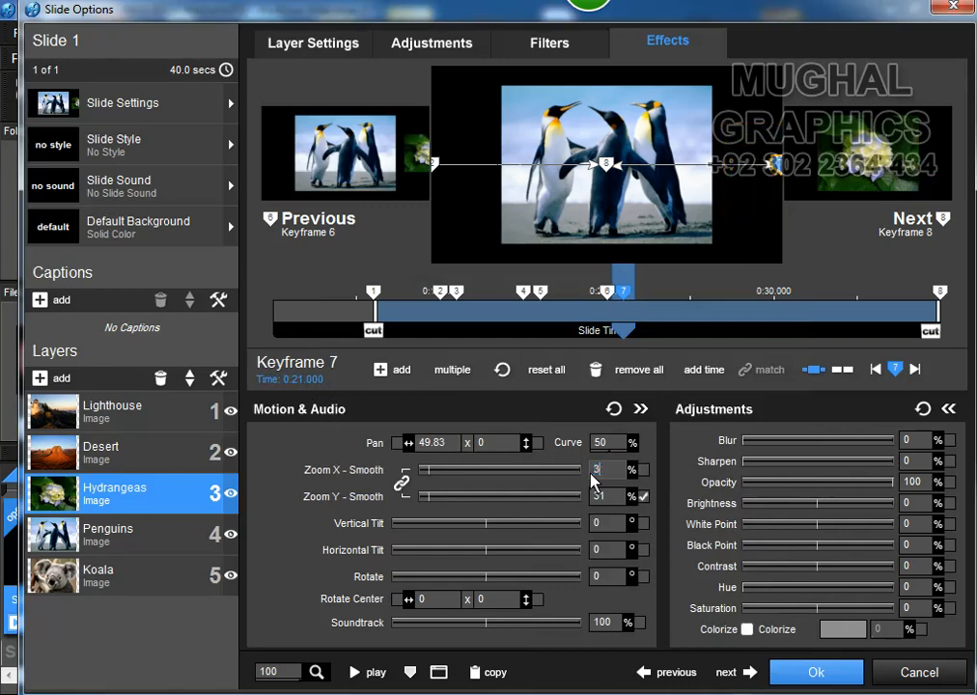
{"action": "left_click", "coordinate": [432, 443]}
{"action": "type", "text": "80"}
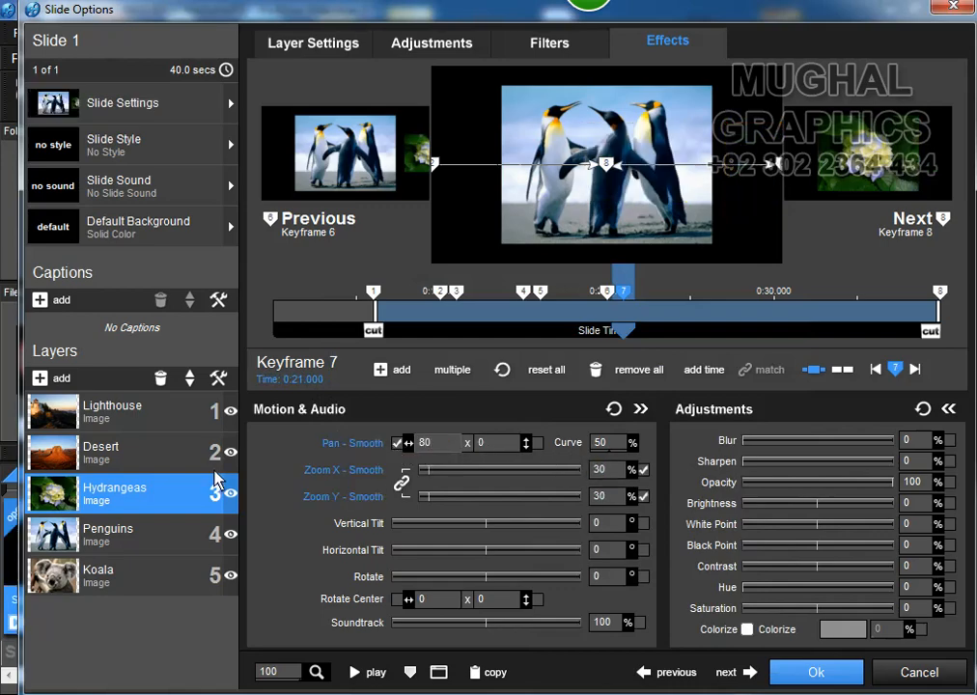
- Play the slide preview to check the layer motion, open the Desert layer's keyframes, and stop playback
{"action": "left_click", "coordinate": [369, 673]}
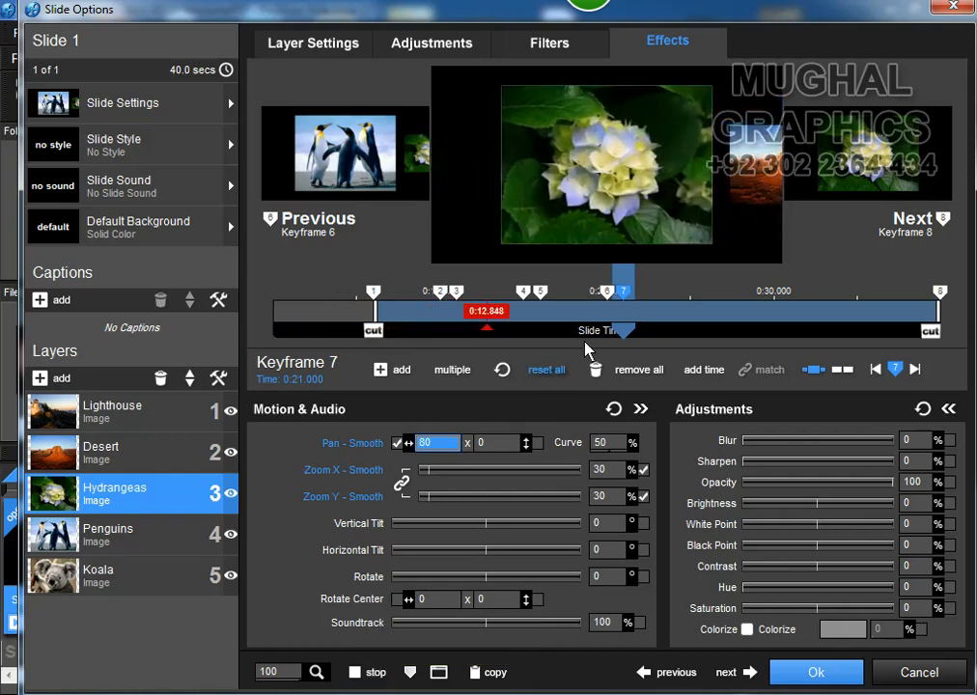
{"action": "left_click", "coordinate": [92, 466]}
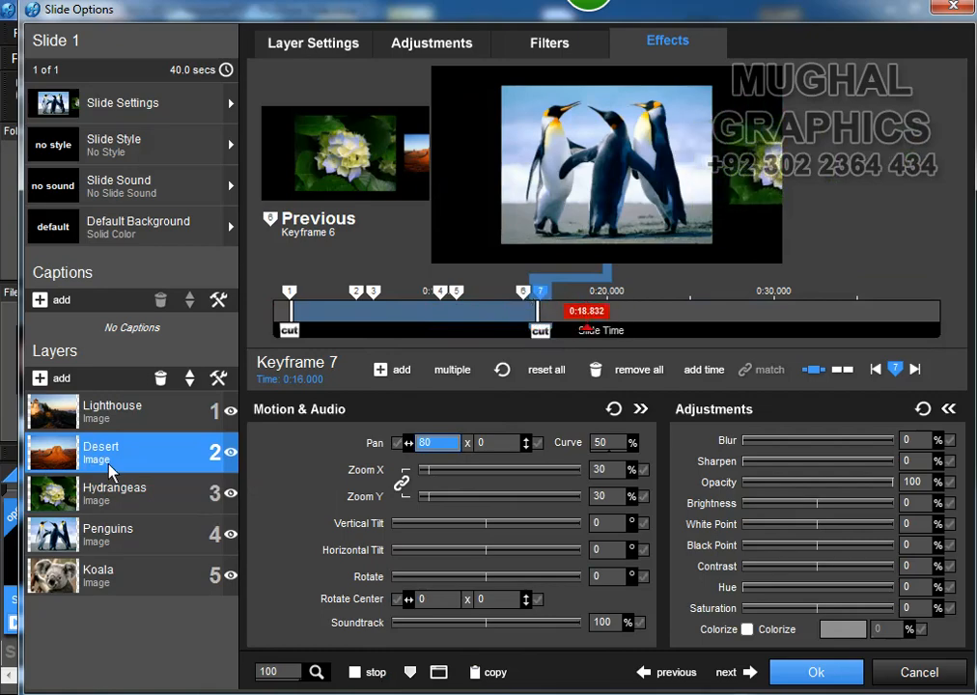
{"action": "left_click", "coordinate": [368, 670]}
- Set the zoom of the Lighthouse layer's last keyframe, at 11 seconds, to 30%
{"action": "left_click", "coordinate": [96, 417]}
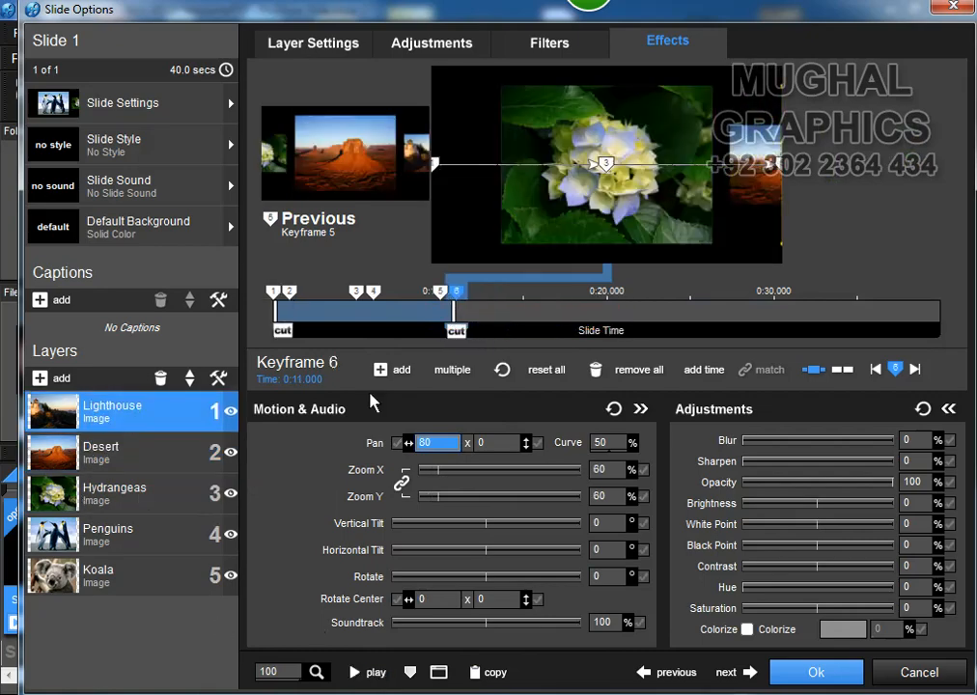
{"action": "left_click", "coordinate": [608, 472]}
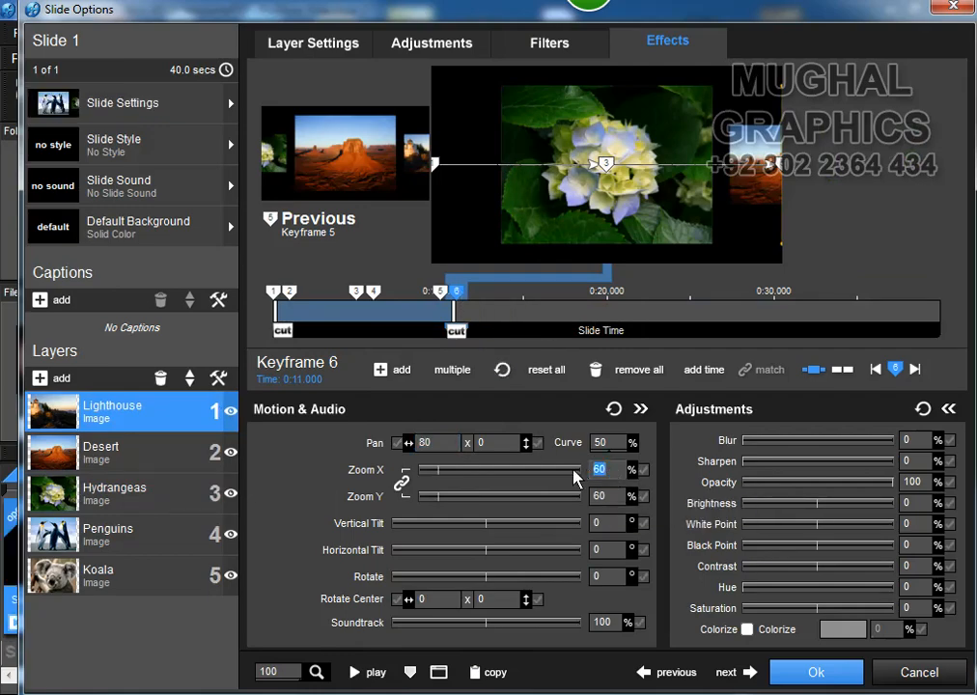
{"action": "type", "text": "30"}
- Compare the pan and zoom of the Lighthouse layer's 10- and 11-second keyframes, and check the Desert layer's 16-second keyframe
{"action": "left_click", "coordinate": [440, 295]}
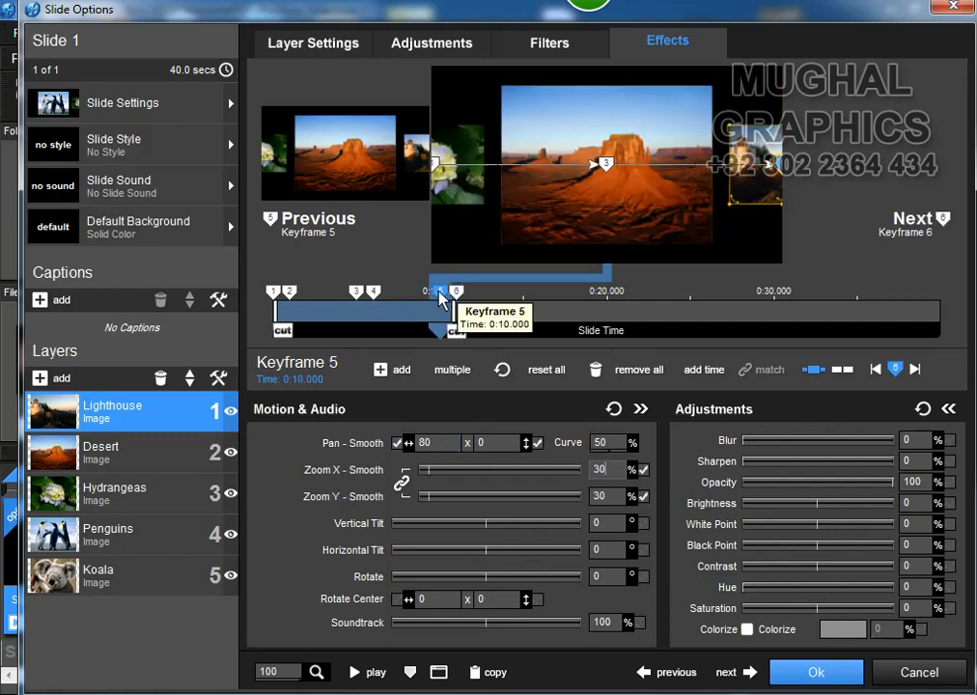
{"action": "left_click", "coordinate": [608, 477]}
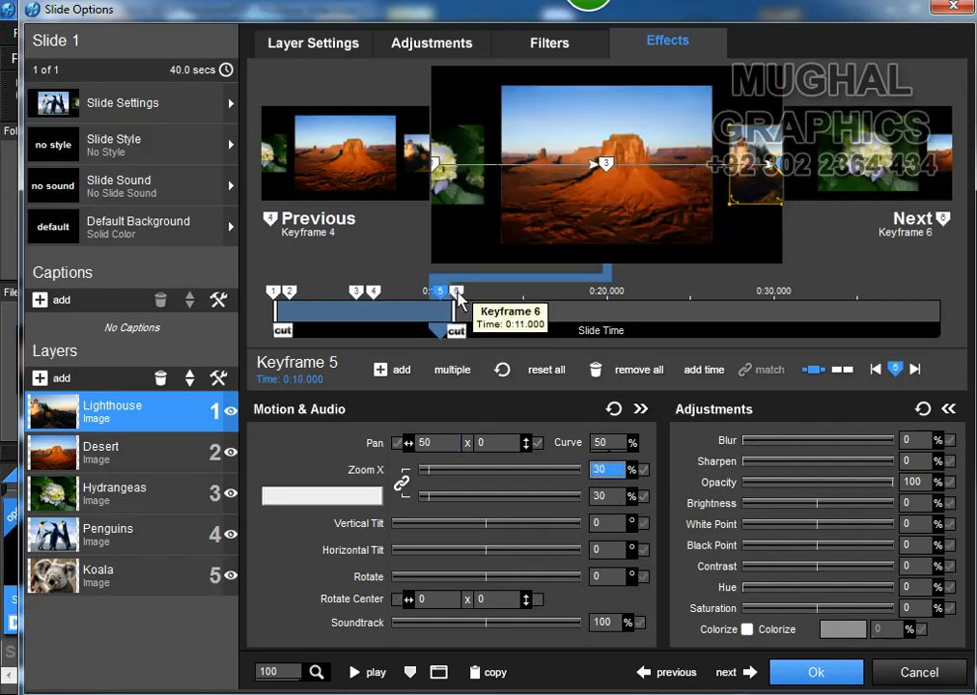
{"action": "left_click", "coordinate": [457, 292]}
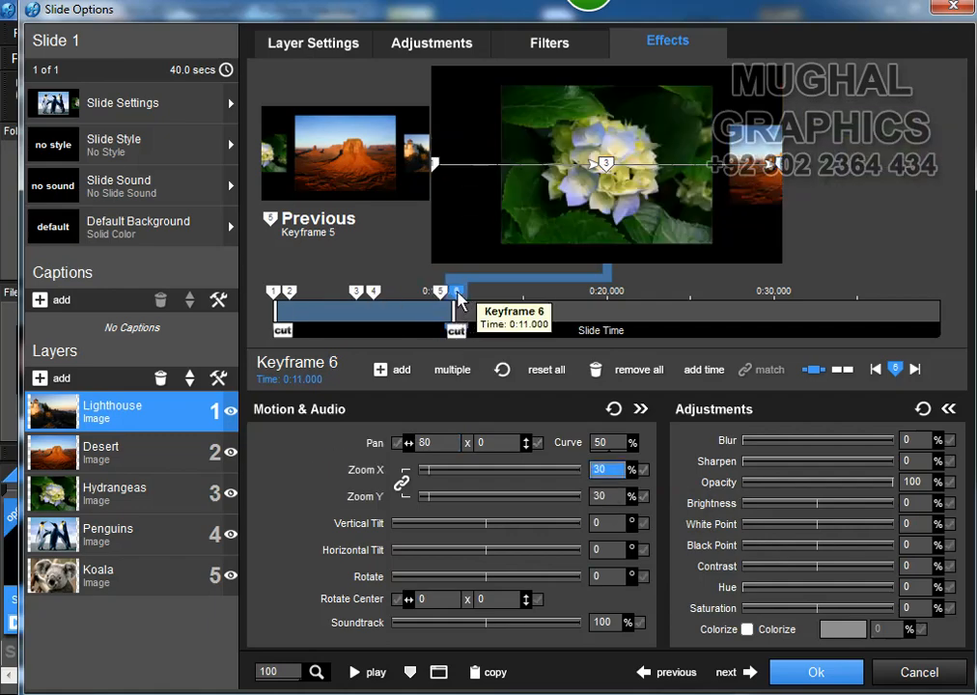
{"action": "left_click", "coordinate": [441, 293]}
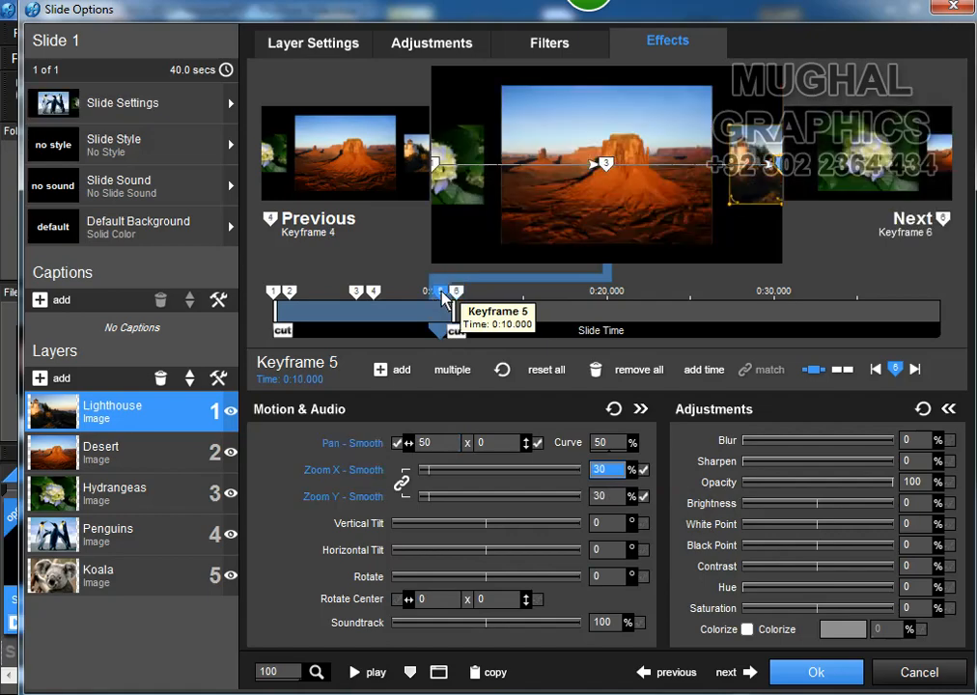
{"action": "left_click", "coordinate": [141, 460]}
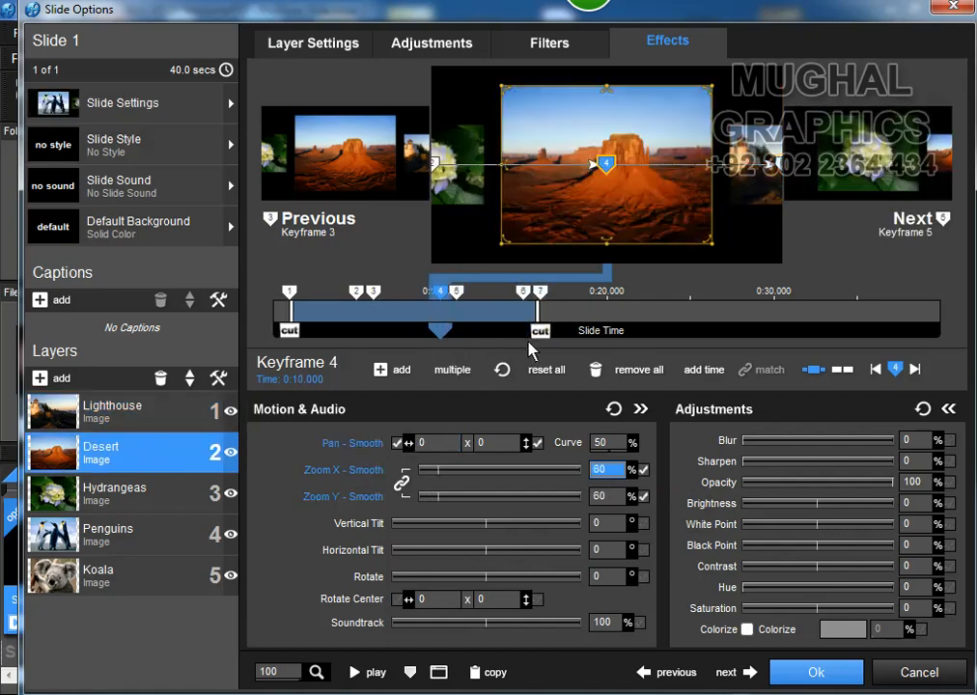
{"action": "left_click", "coordinate": [541, 293]}
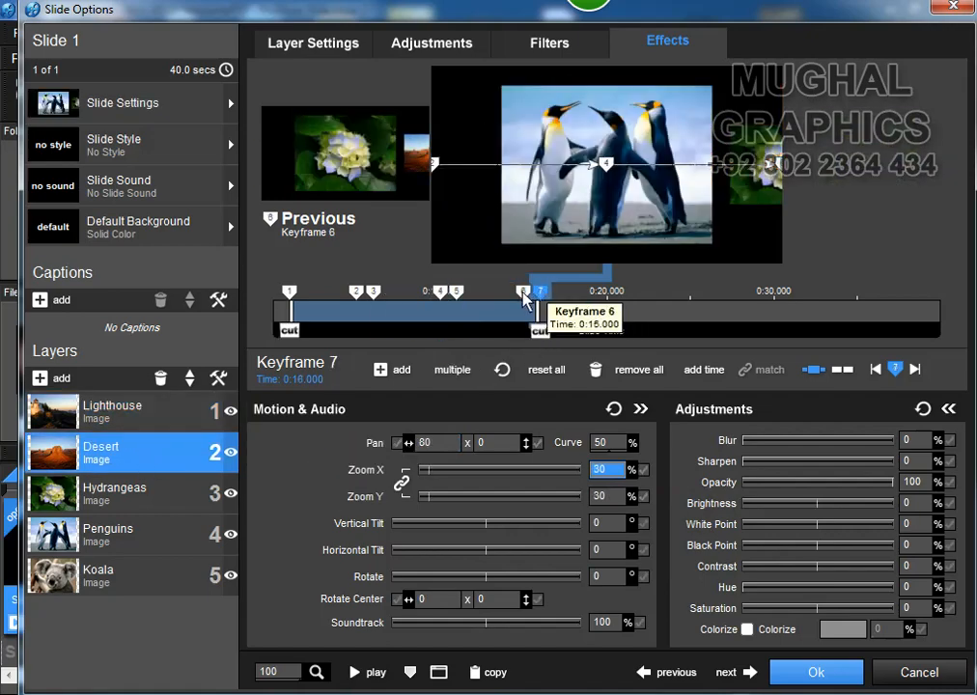
- Review the Hydrangeas layer's keyframes and delete its final keyframe at 40 seconds
{"action": "left_click", "coordinate": [524, 291]}
{"action": "left_click", "coordinate": [142, 495]}
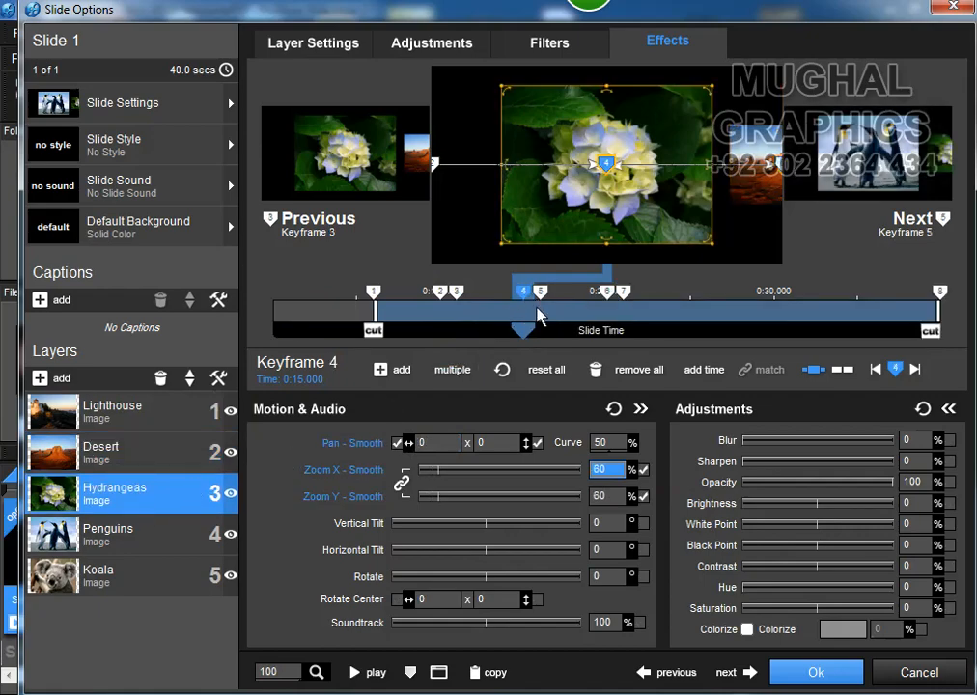
{"action": "left_click", "coordinate": [624, 290]}
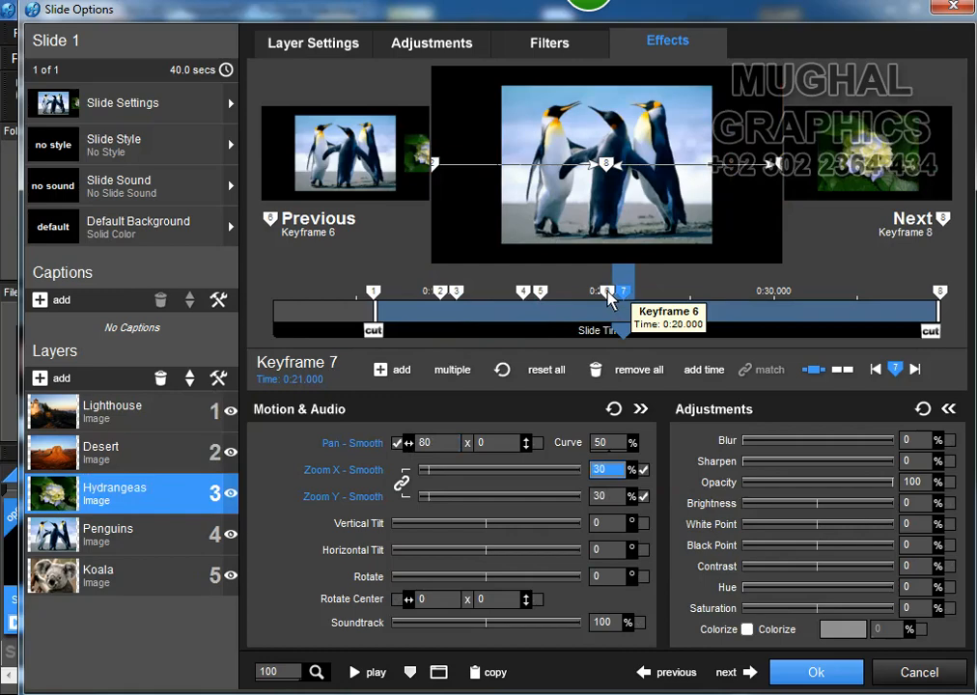
{"action": "left_click", "coordinate": [608, 293]}
{"action": "left_click", "coordinate": [624, 291]}
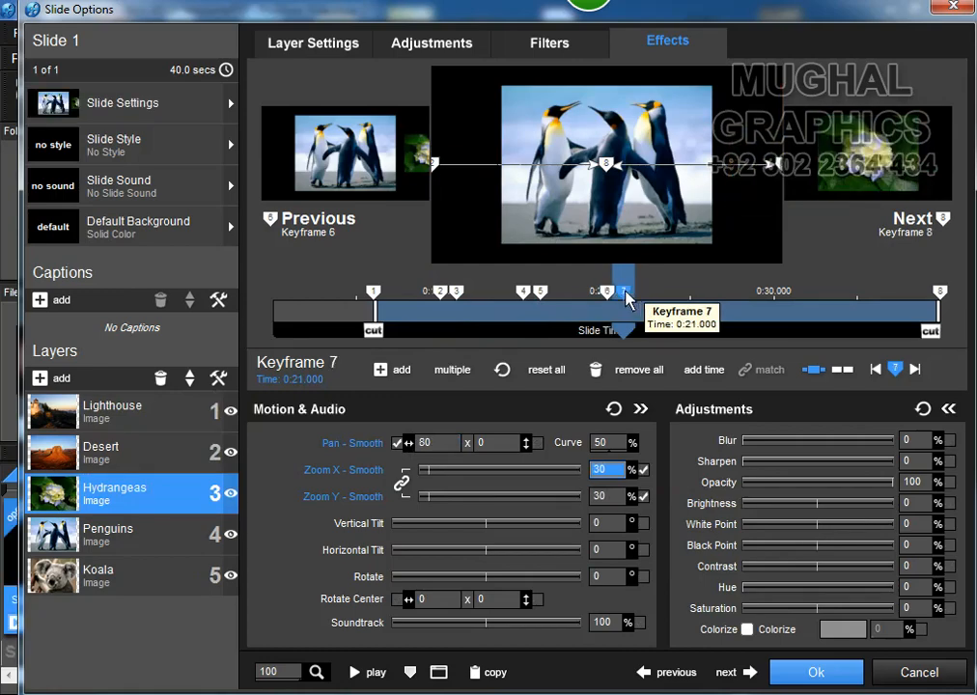
{"action": "left_click", "coordinate": [939, 292]}
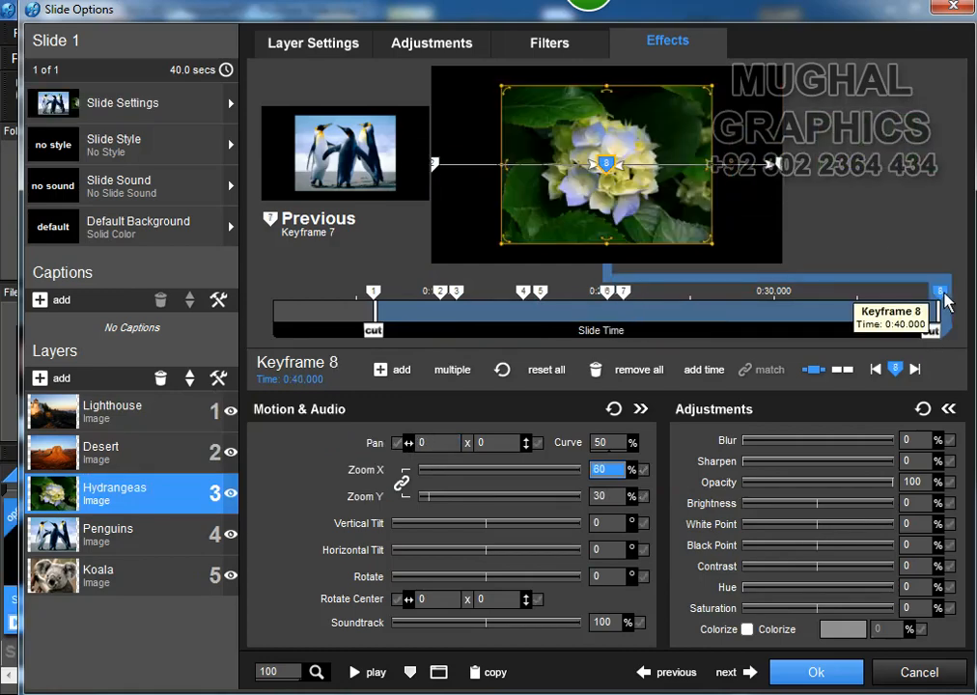
{"action": "right_click", "coordinate": [944, 298]}
{"action": "left_click", "coordinate": [763, 468]}
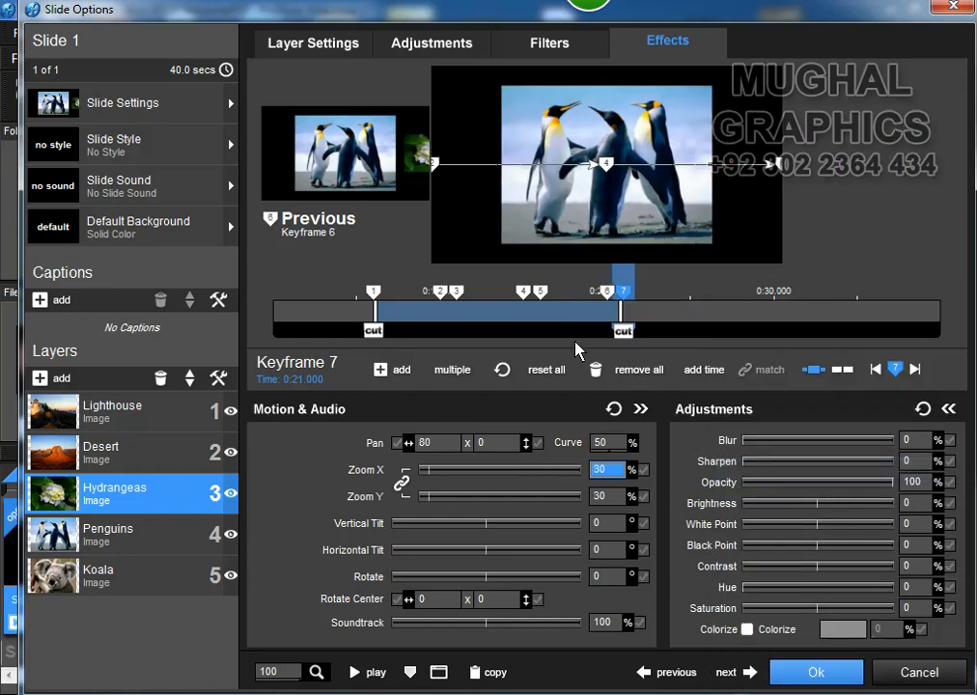
- Set the Penguins layer's starting keyframe time to 11 seconds
{"action": "left_click", "coordinate": [144, 537]}
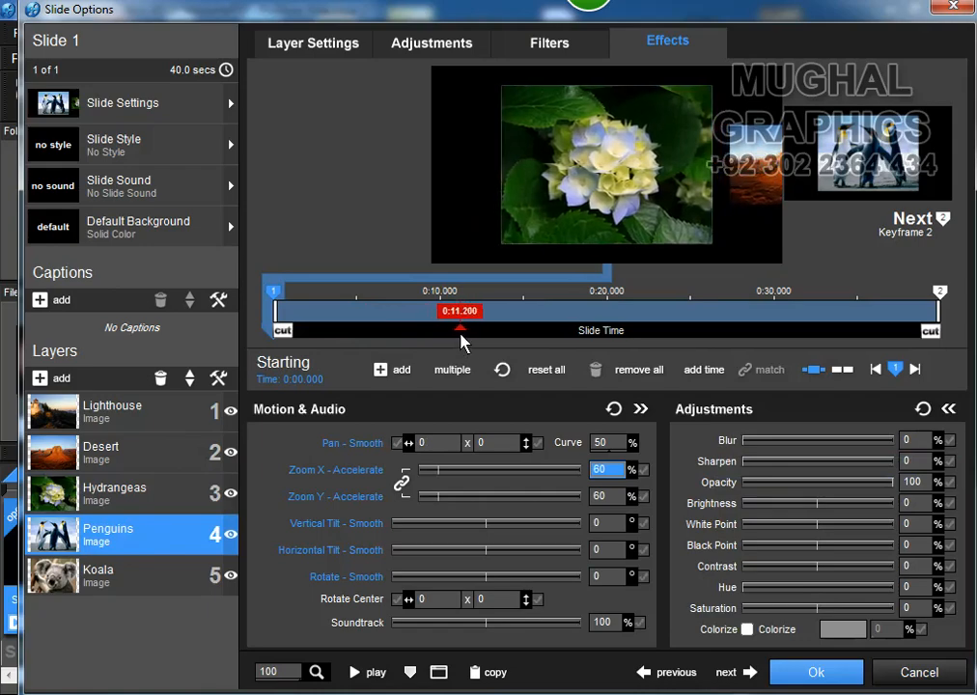
{"action": "left_click", "coordinate": [324, 381]}
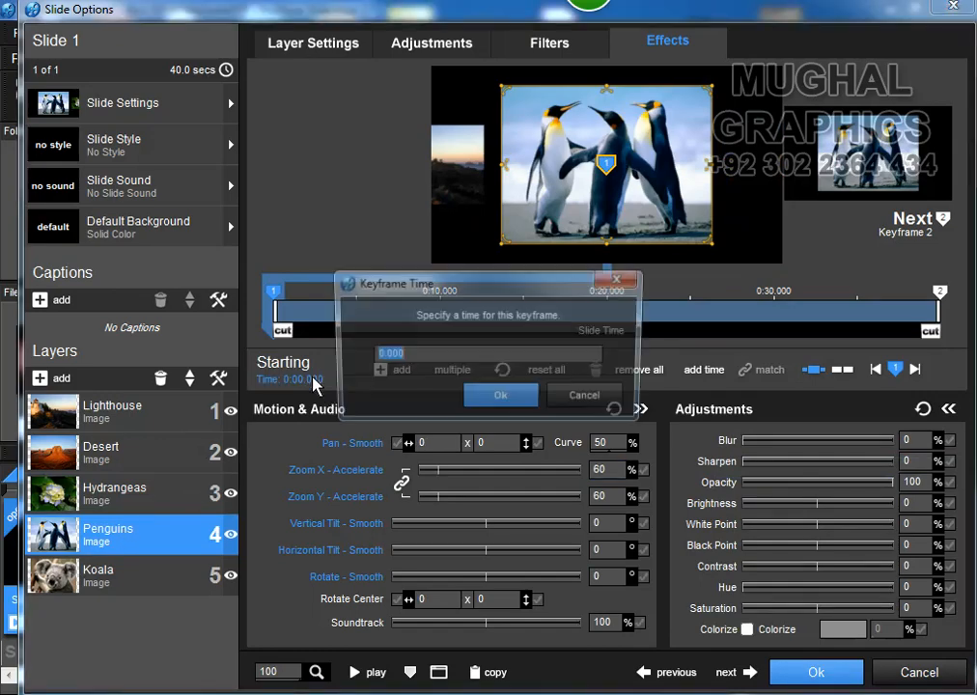
{"action": "type", "text": "11"}
{"action": "left_click", "coordinate": [503, 397]}
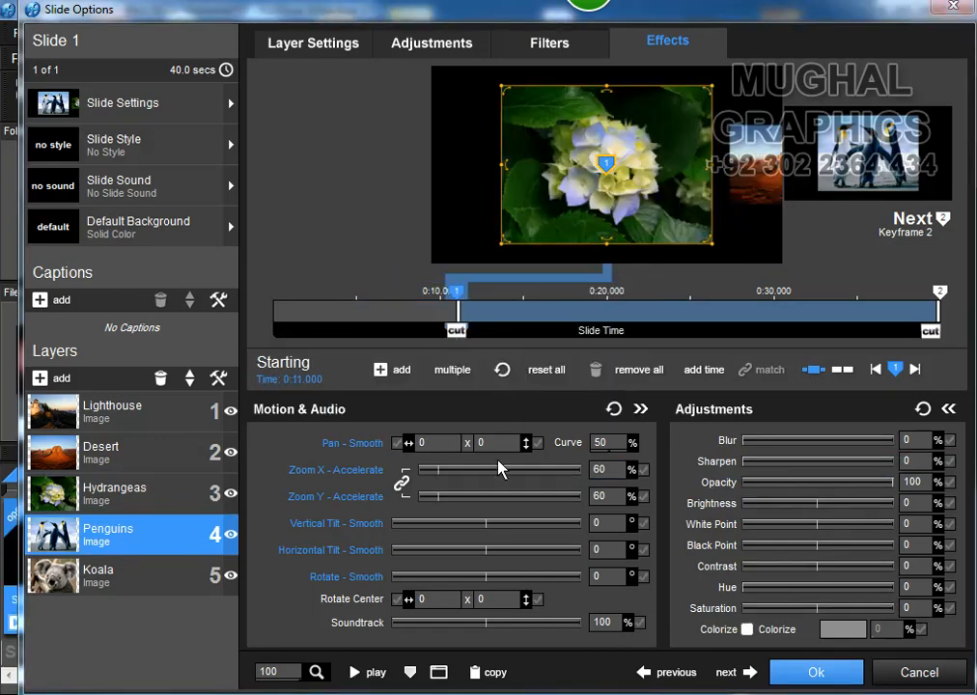
- Set the Penguins layer's starting keyframe to horizontal pan -50 and zoom 30%
{"action": "left_click", "coordinate": [419, 446]}
{"action": "type", "text": "-"}
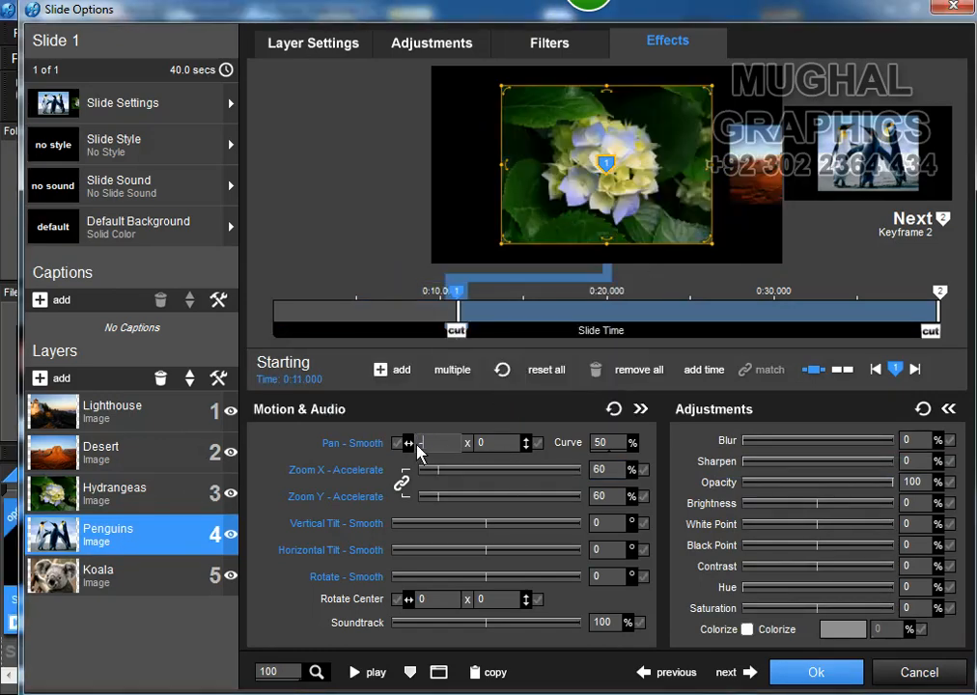
{"action": "type", "text": "50"}
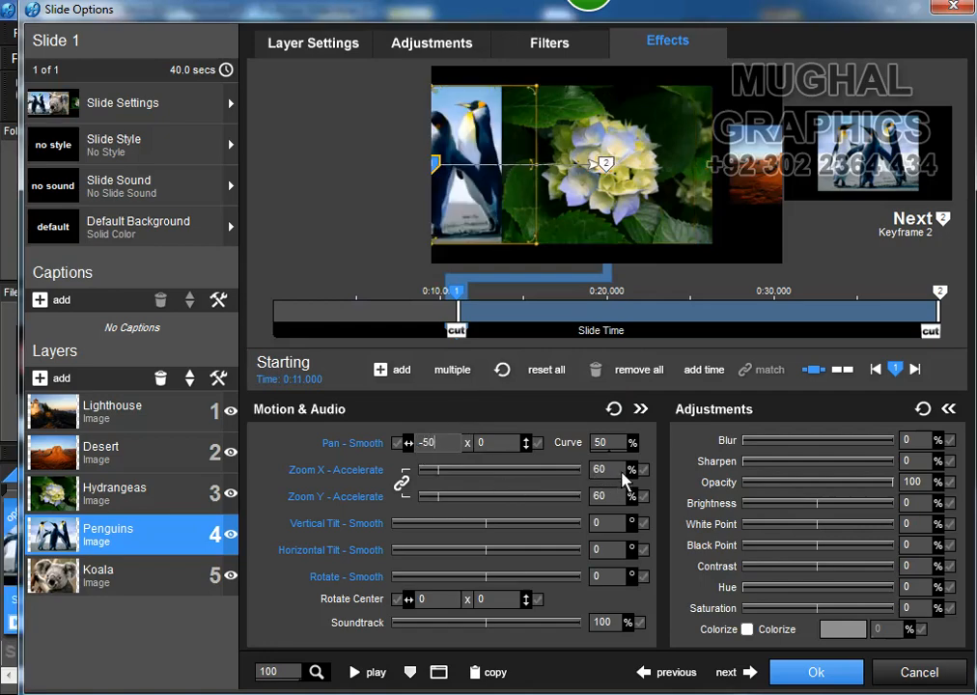
{"action": "double_click", "coordinate": [603, 470]}
{"action": "type", "text": "30"}
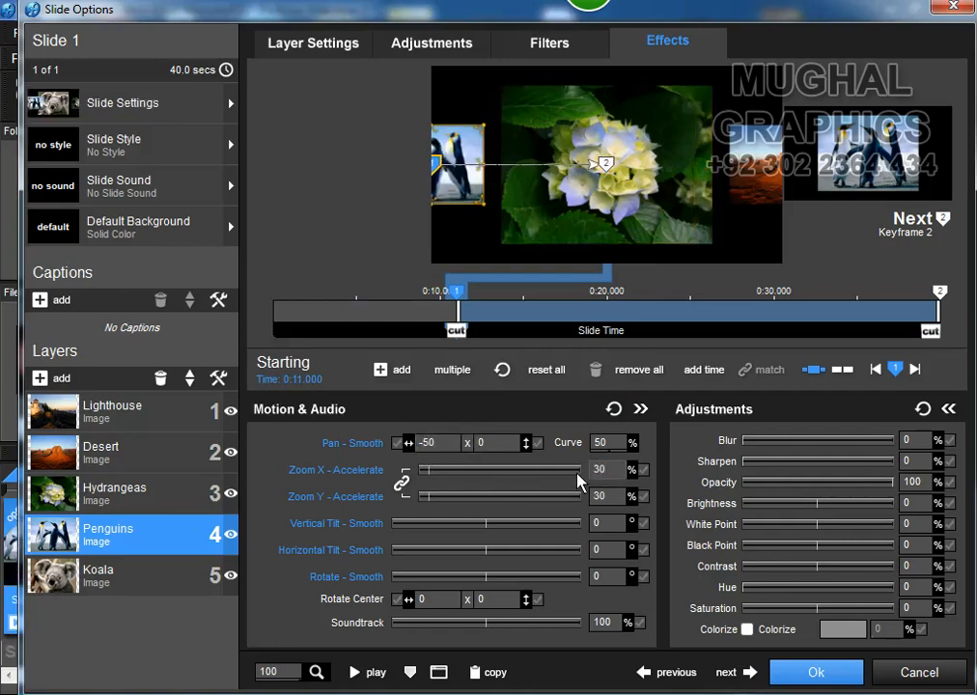
- Add a Penguins keyframe at 15 seconds and copy the 11-second keyframe's settings to it
{"action": "double_click", "coordinate": [547, 317]}
{"action": "left_click", "coordinate": [311, 383]}
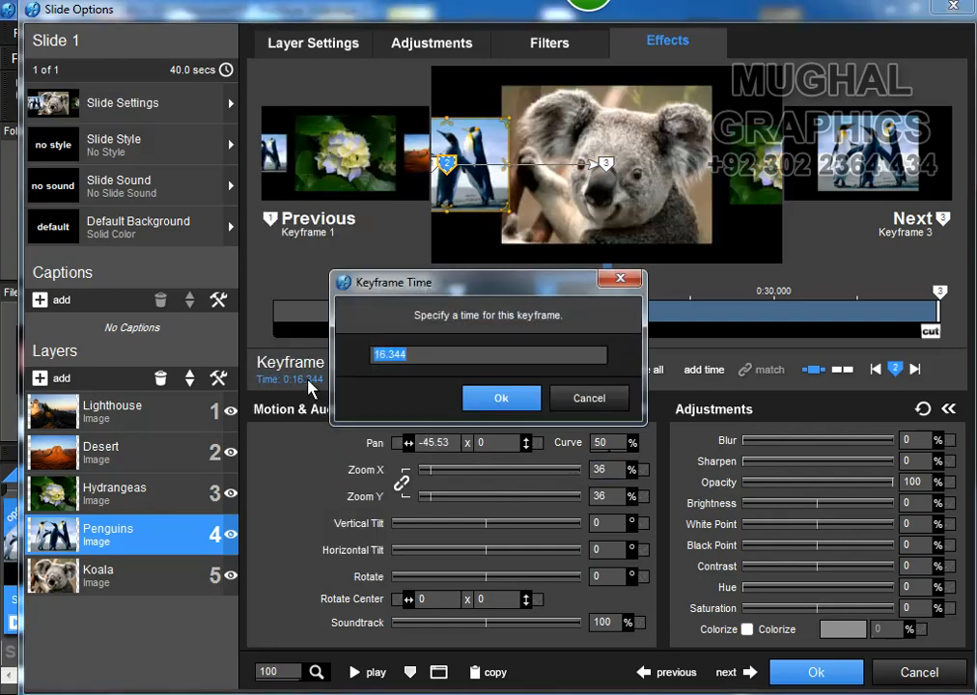
{"action": "type", "text": "15"}
{"action": "key", "text": "Return"}
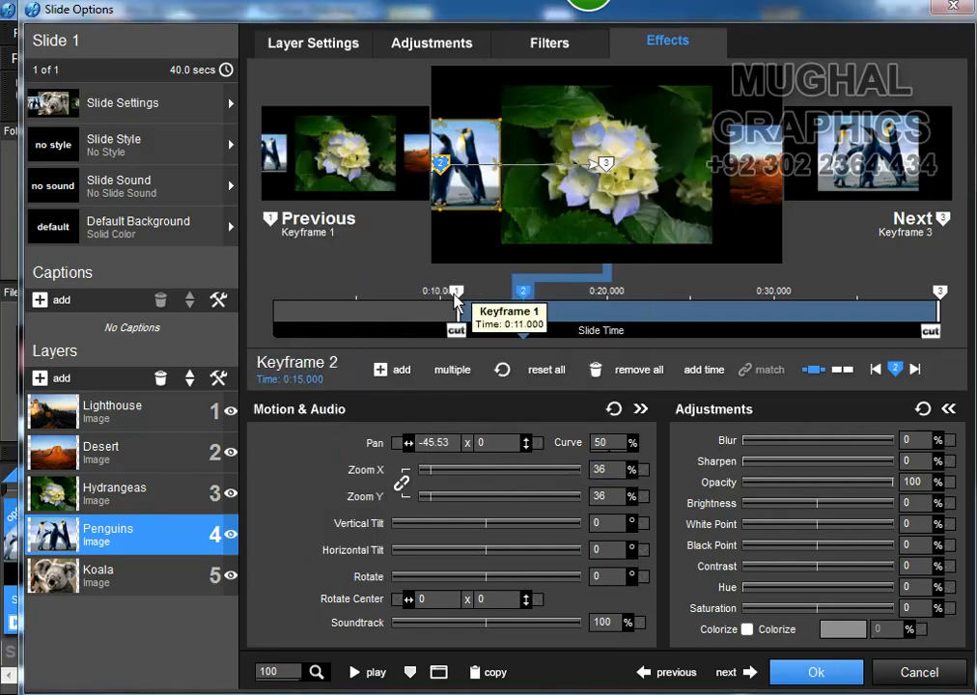
{"action": "left_click", "coordinate": [456, 294]}
{"action": "right_click", "coordinate": [465, 317]}
{"action": "left_click", "coordinate": [549, 517]}
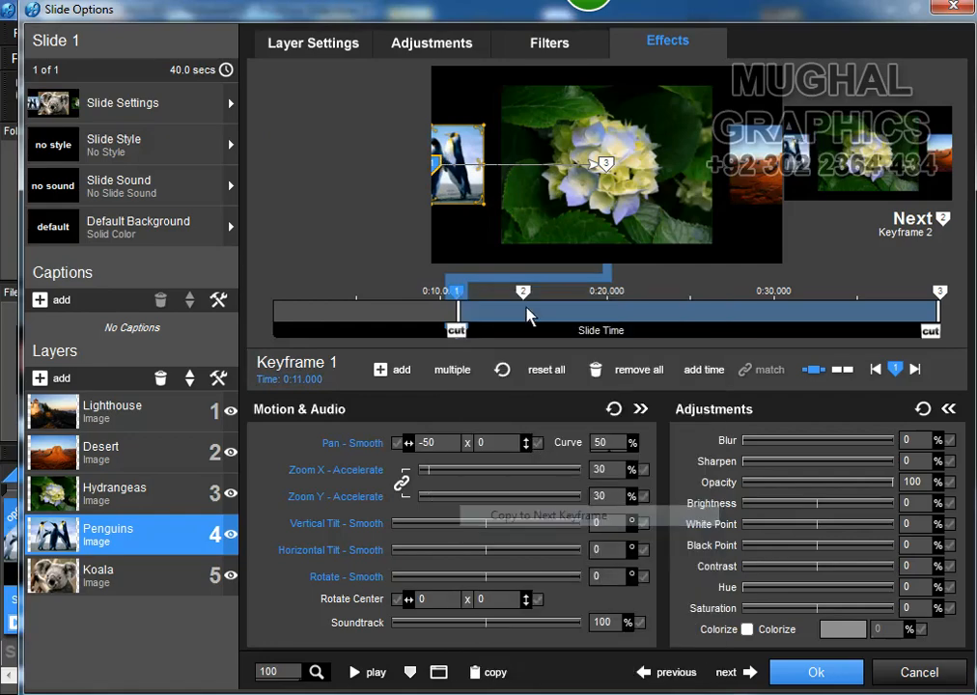
{"action": "left_click", "coordinate": [523, 291]}
- Add a Penguins keyframe at 16 seconds with zoom 60% and horizontal pan 0
{"action": "double_click", "coordinate": [536, 314]}
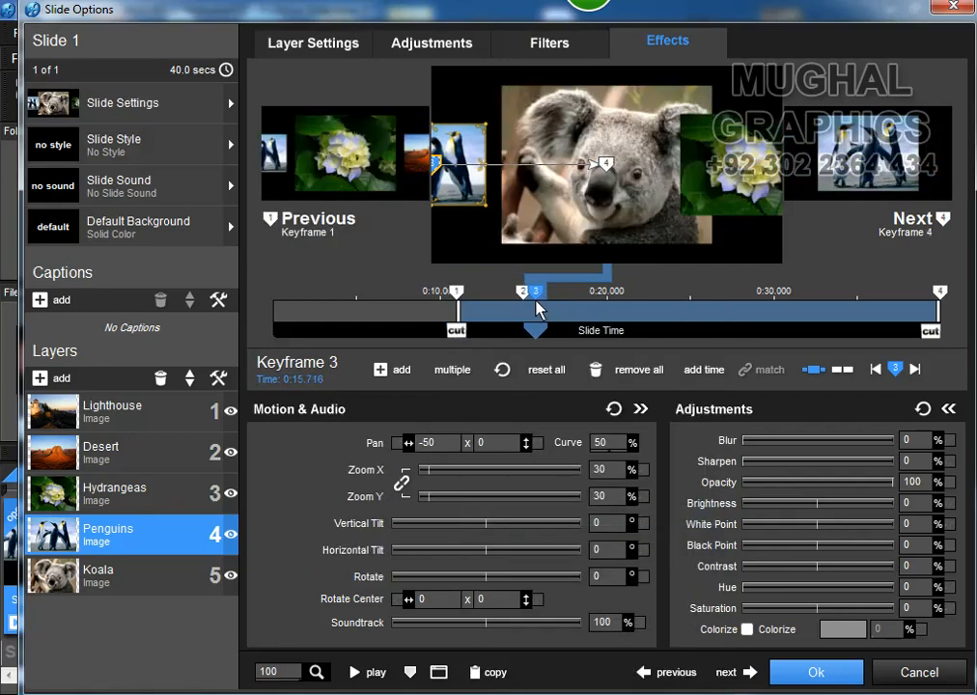
{"action": "left_click", "coordinate": [295, 379]}
{"action": "type", "text": "16"}
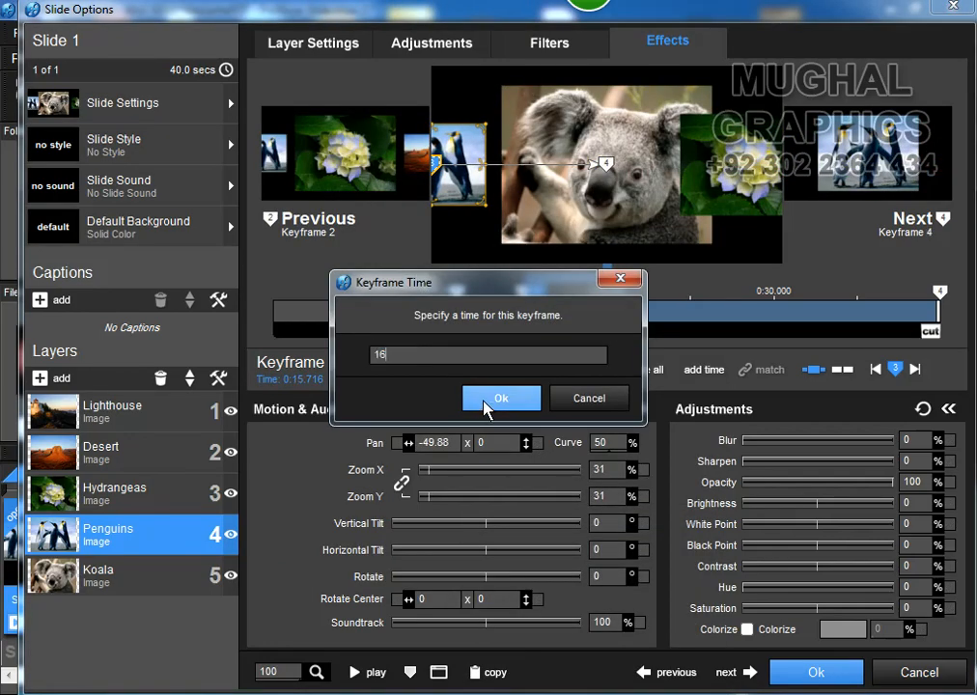
{"action": "left_click", "coordinate": [501, 398]}
{"action": "left_click_drag", "start_coordinate": [614, 472], "coordinate": [589, 471]}
{"action": "type", "text": "60"}
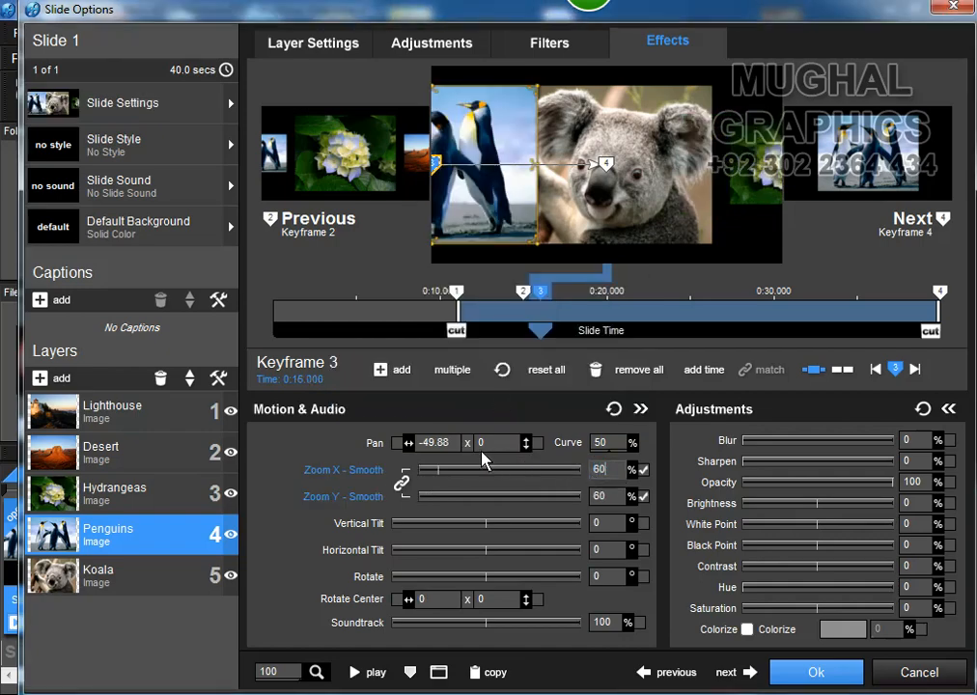
{"action": "left_click_drag", "start_coordinate": [455, 446], "coordinate": [408, 445]}
{"action": "type", "text": "0"}
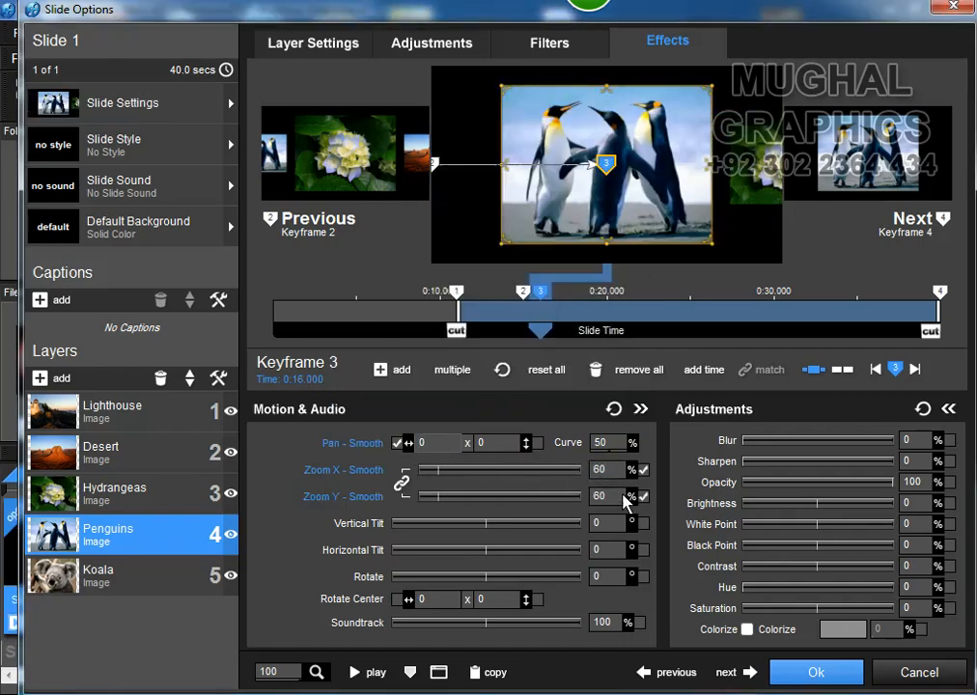
- Add a Penguins keyframe at 20 seconds and copy the 16-second keyframe's settings to it
{"action": "double_click", "coordinate": [618, 309]}
{"action": "left_click", "coordinate": [285, 380]}
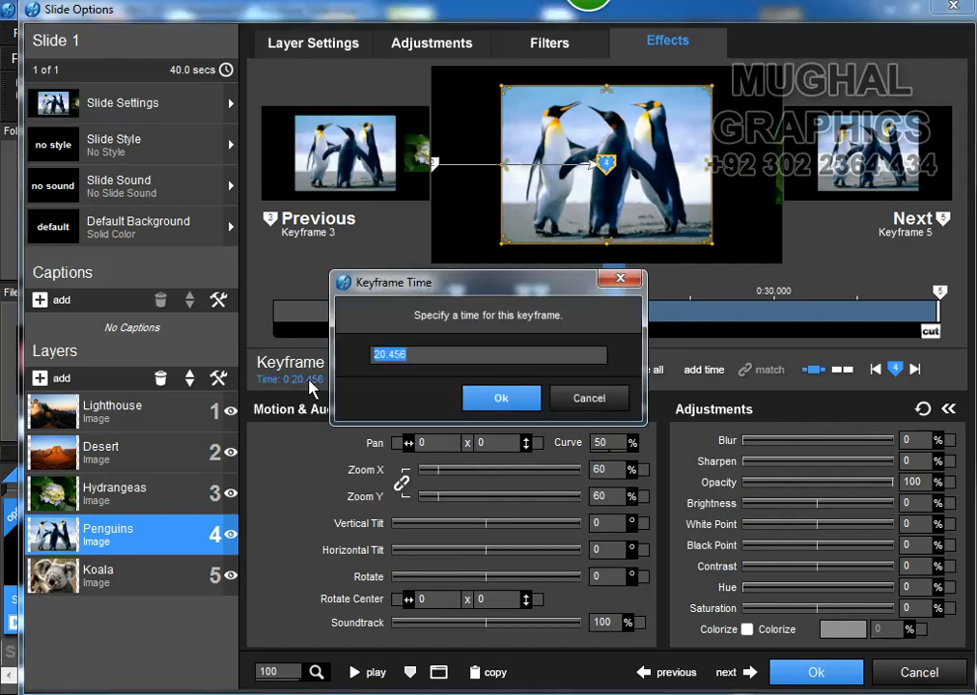
{"action": "type", "text": "20"}
{"action": "left_click", "coordinate": [516, 404]}
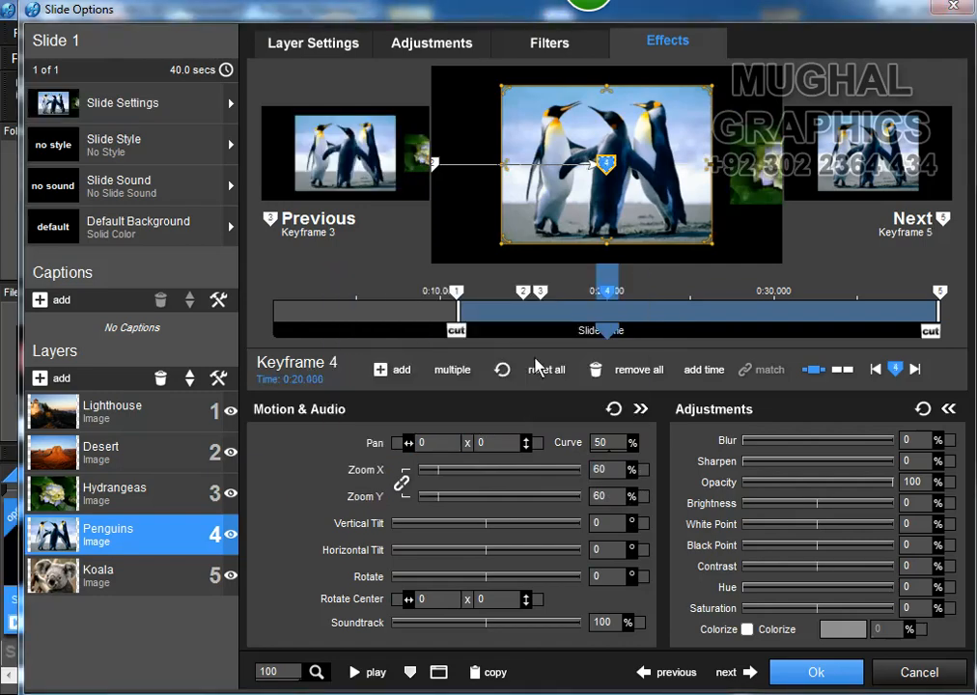
{"action": "left_click", "coordinate": [540, 292]}
{"action": "right_click", "coordinate": [540, 300]}
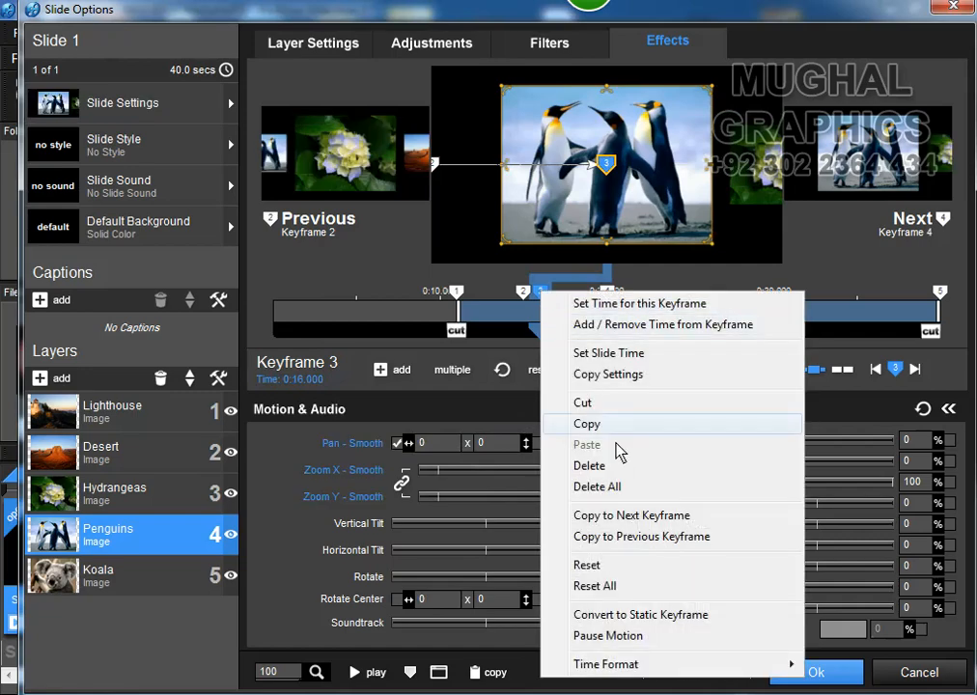
{"action": "left_click", "coordinate": [619, 516]}
{"action": "left_click", "coordinate": [610, 293]}
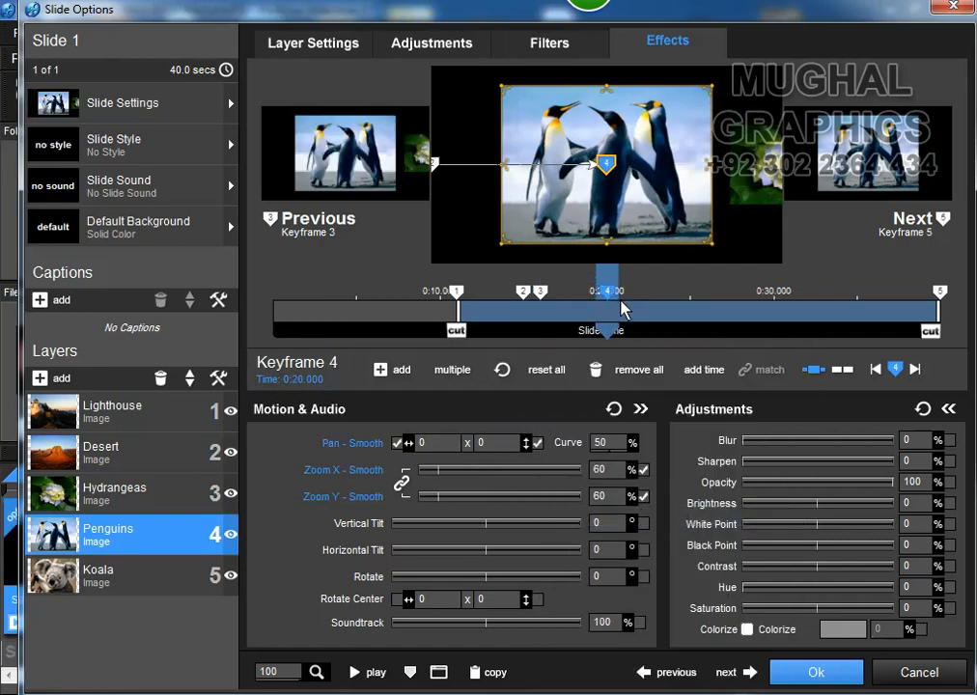
- Add a Penguins keyframe at 21 seconds with zoom 30% and horizontal pan 50
{"action": "double_click", "coordinate": [622, 307]}
{"action": "left_click", "coordinate": [324, 387]}
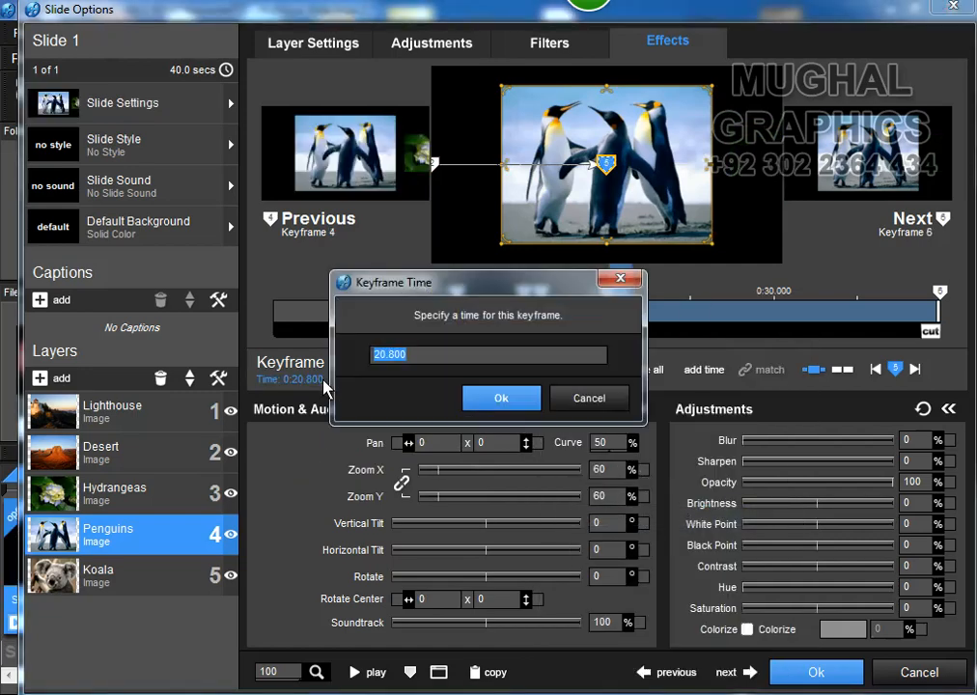
{"action": "type", "text": "21"}
{"action": "left_click", "coordinate": [501, 398]}
{"action": "left_click", "coordinate": [598, 469]}
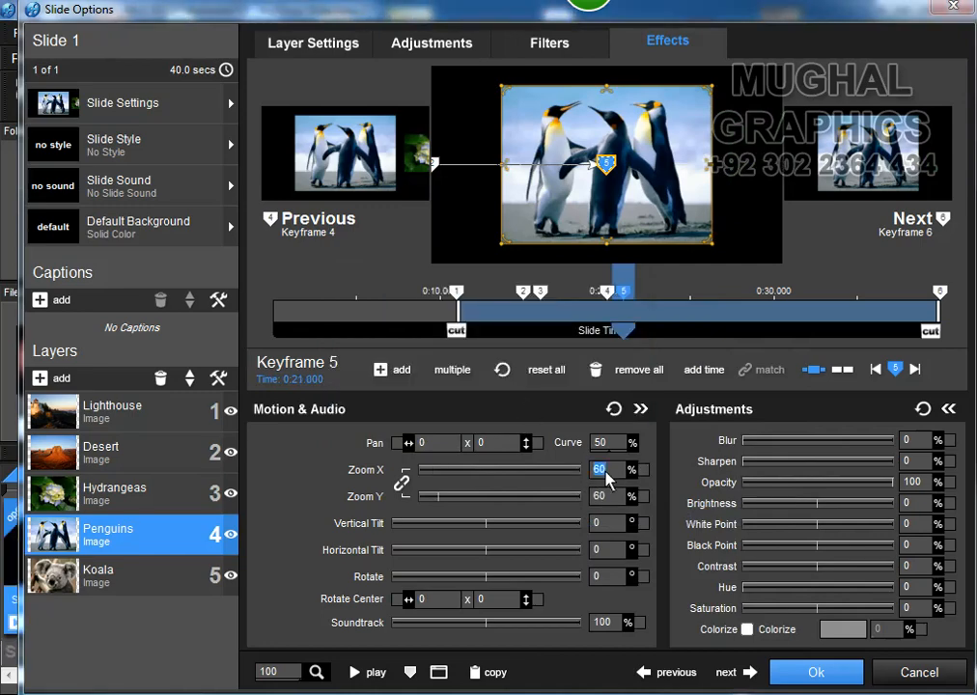
{"action": "type", "text": "30"}
{"action": "left_click", "coordinate": [415, 446]}
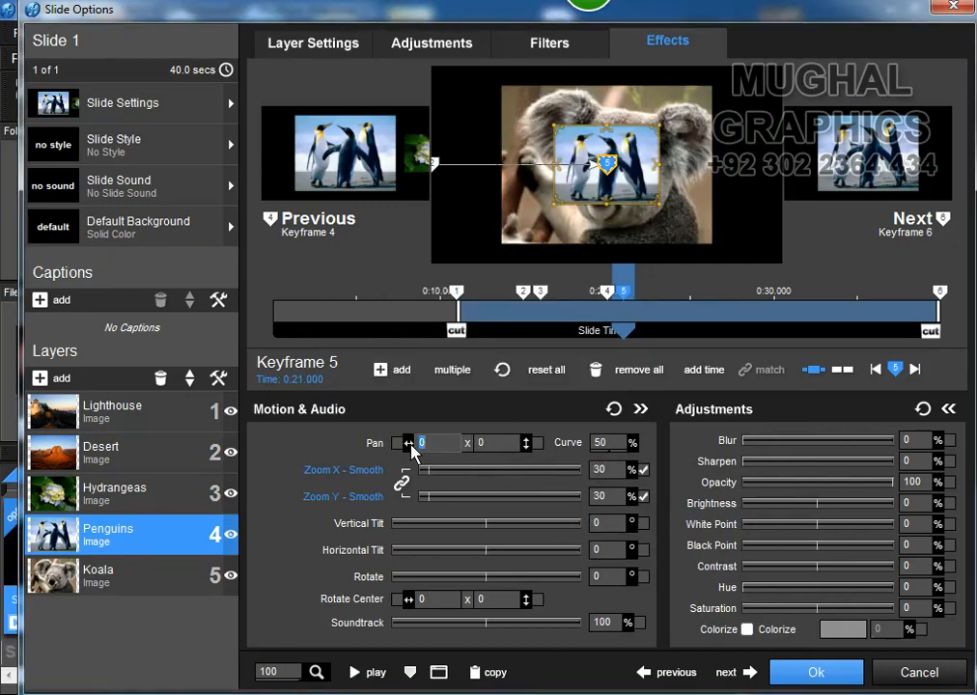
{"action": "type", "text": "50"}
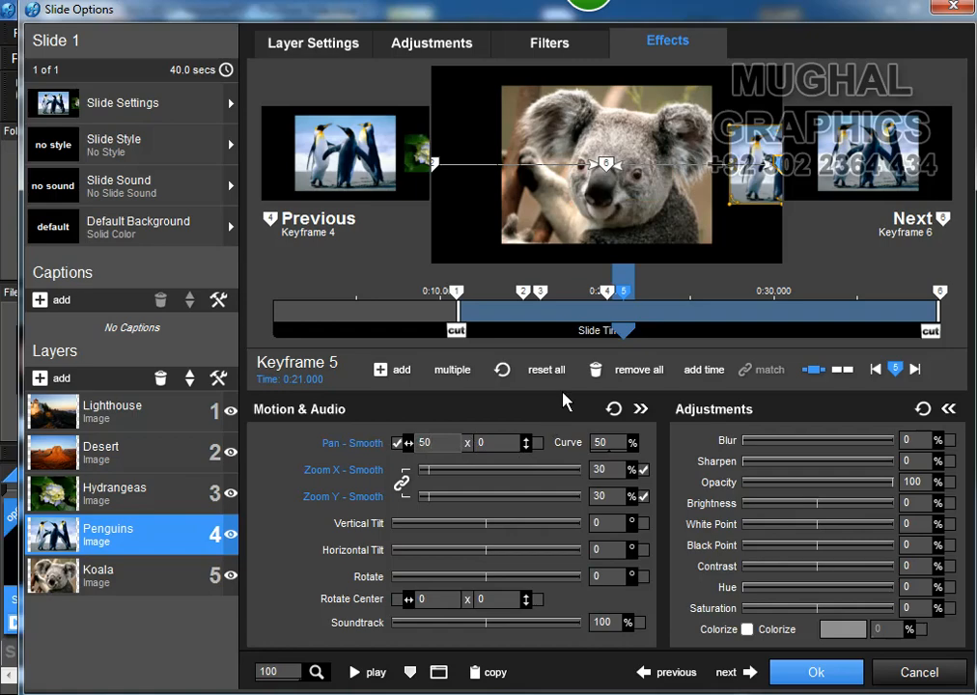
- Add a Penguins keyframe at 25 seconds and copy the 21-second keyframe's settings to it
{"action": "double_click", "coordinate": [690, 313]}
{"action": "left_click", "coordinate": [322, 381]}
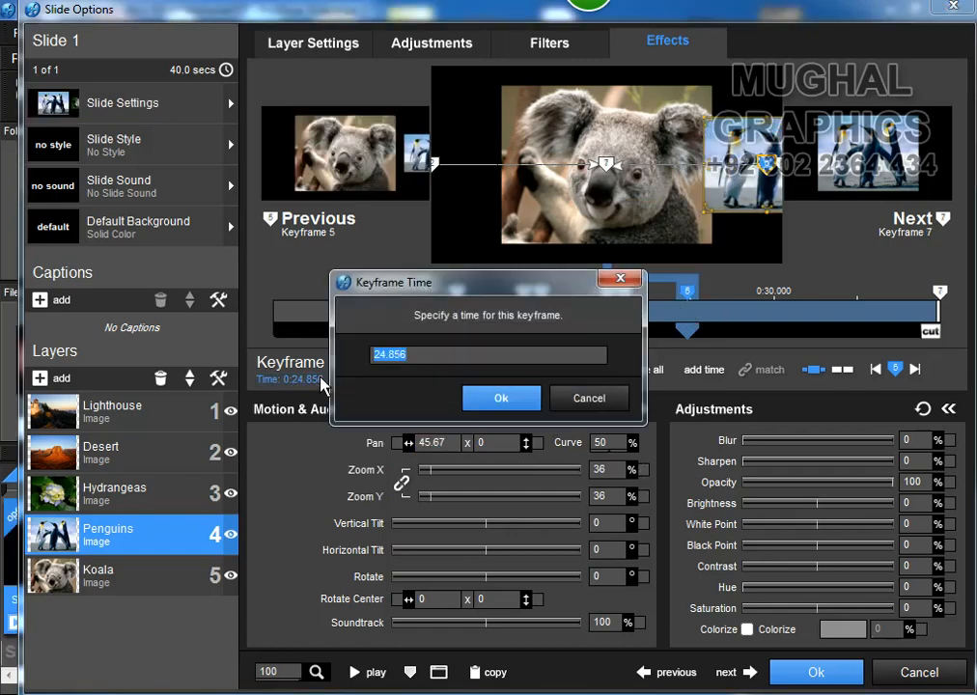
{"action": "type", "text": "25"}
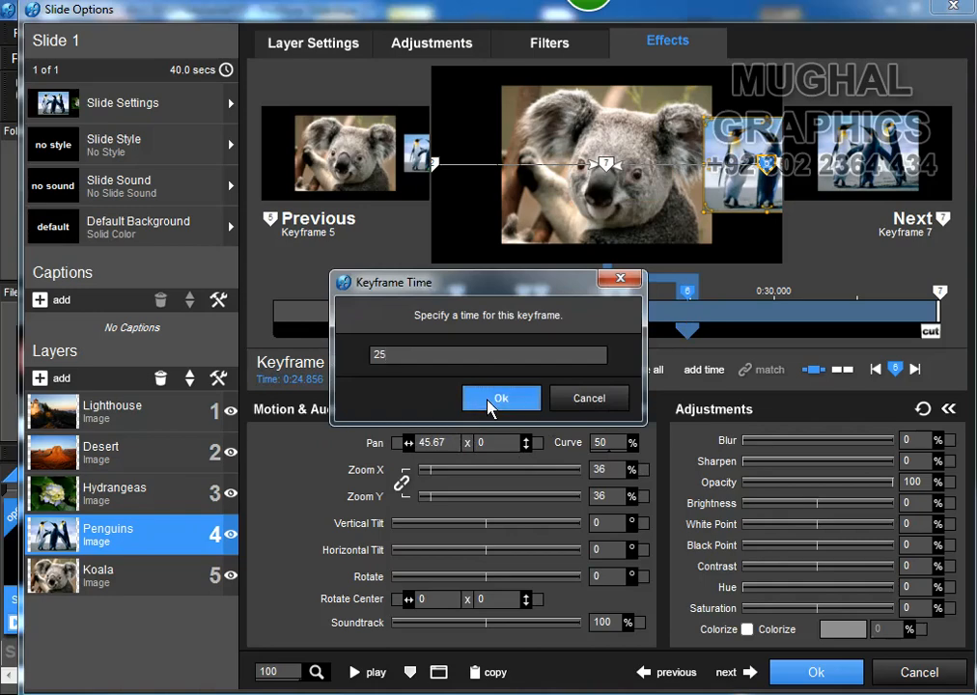
{"action": "left_click", "coordinate": [491, 400]}
{"action": "left_click", "coordinate": [626, 292]}
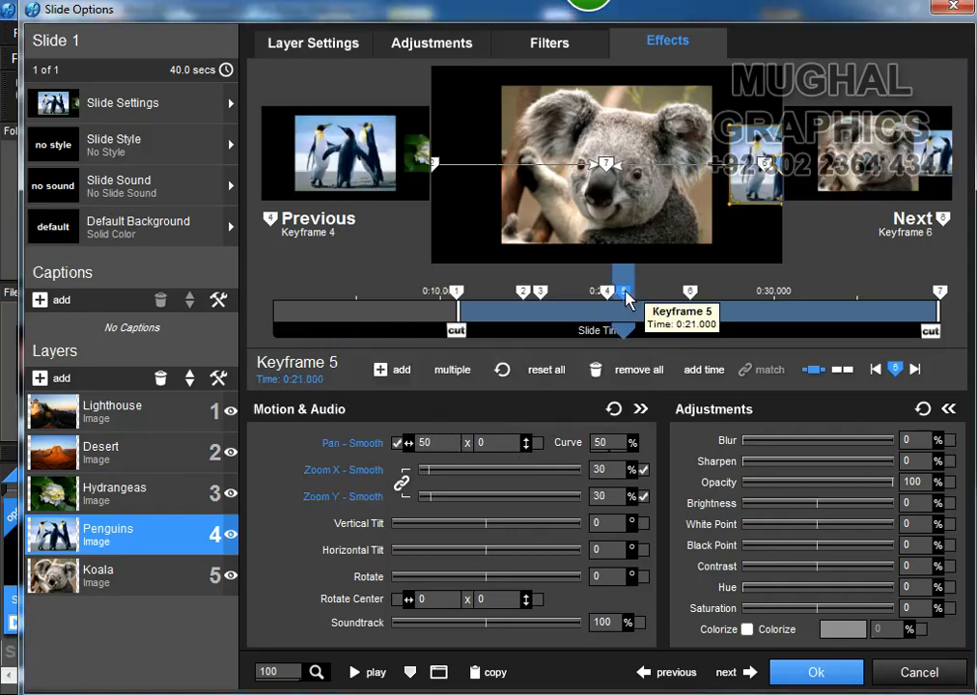
{"action": "right_click", "coordinate": [626, 293]}
{"action": "left_click", "coordinate": [736, 516]}
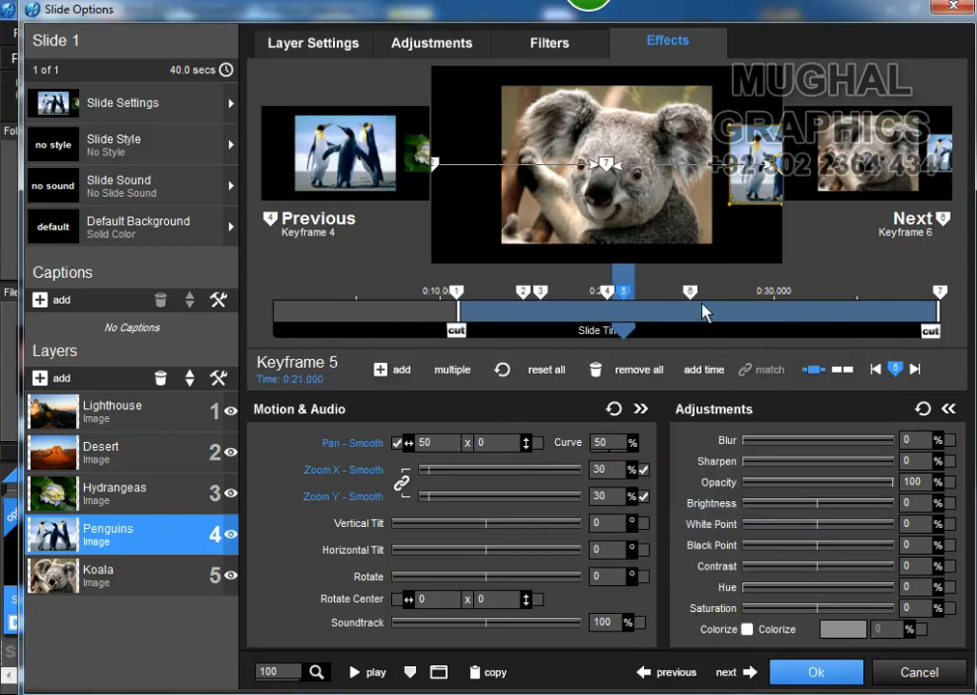
{"action": "left_click", "coordinate": [689, 290]}
- Add a Penguins keyframe at 26 seconds with zoom 30% and horizontal pan 80
{"action": "left_click", "coordinate": [394, 370]}
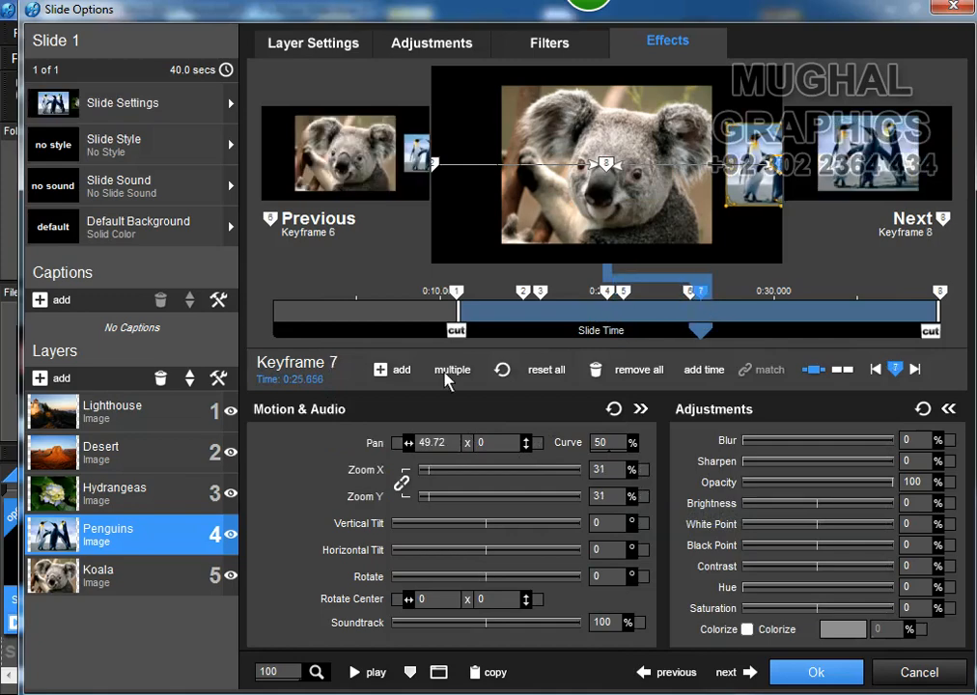
{"action": "left_click", "coordinate": [319, 386]}
{"action": "type", "text": "26"}
{"action": "left_click", "coordinate": [500, 404]}
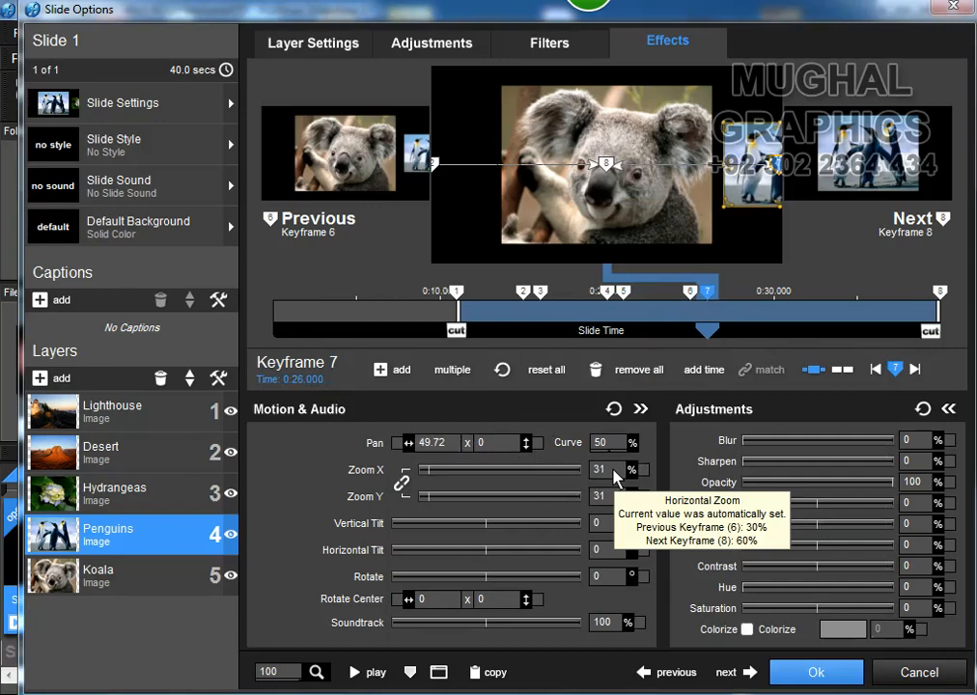
{"action": "left_click_drag", "start_coordinate": [611, 470], "coordinate": [589, 471]}
{"action": "type", "text": "30"}
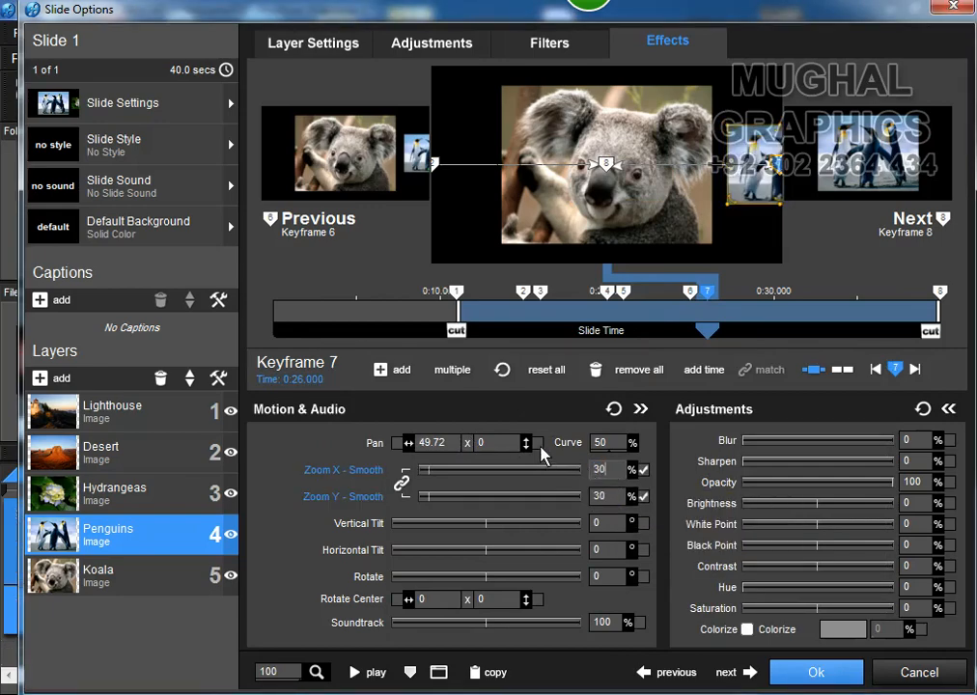
{"action": "left_click_drag", "start_coordinate": [463, 444], "coordinate": [408, 448]}
{"action": "type", "text": "80"}
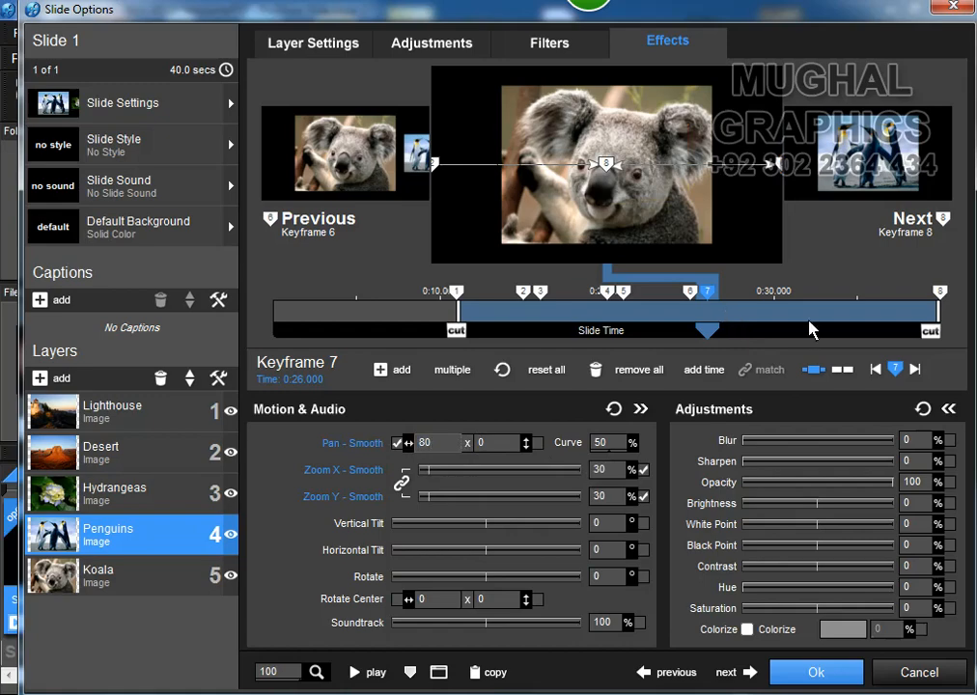
- Delete the Penguins layer's final keyframe at 40 seconds
{"action": "left_click", "coordinate": [939, 291]}
{"action": "right_click", "coordinate": [939, 291]}
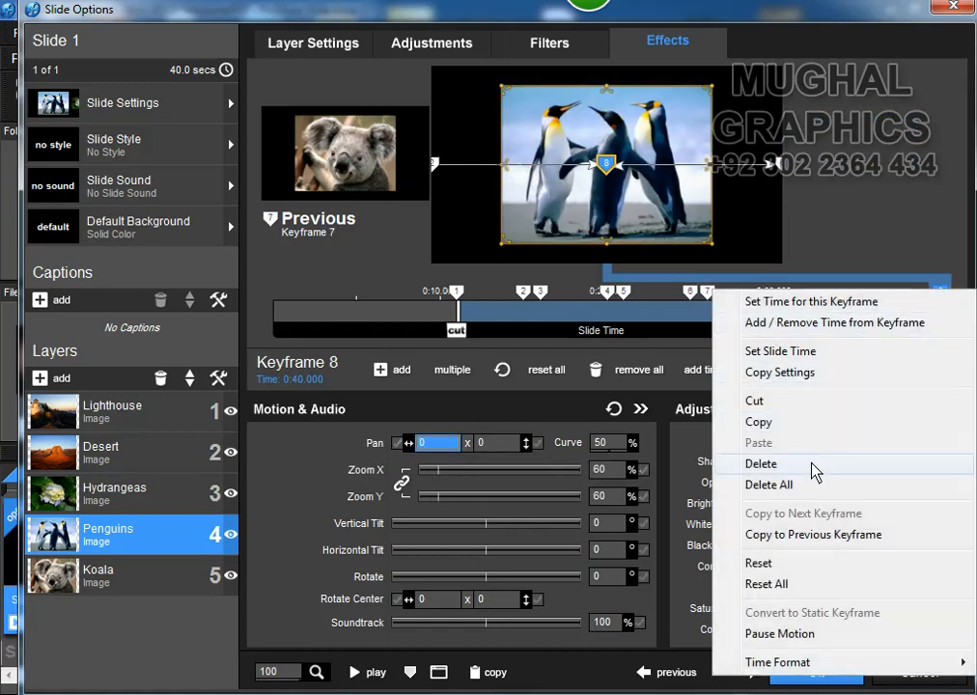
{"action": "left_click", "coordinate": [813, 464]}
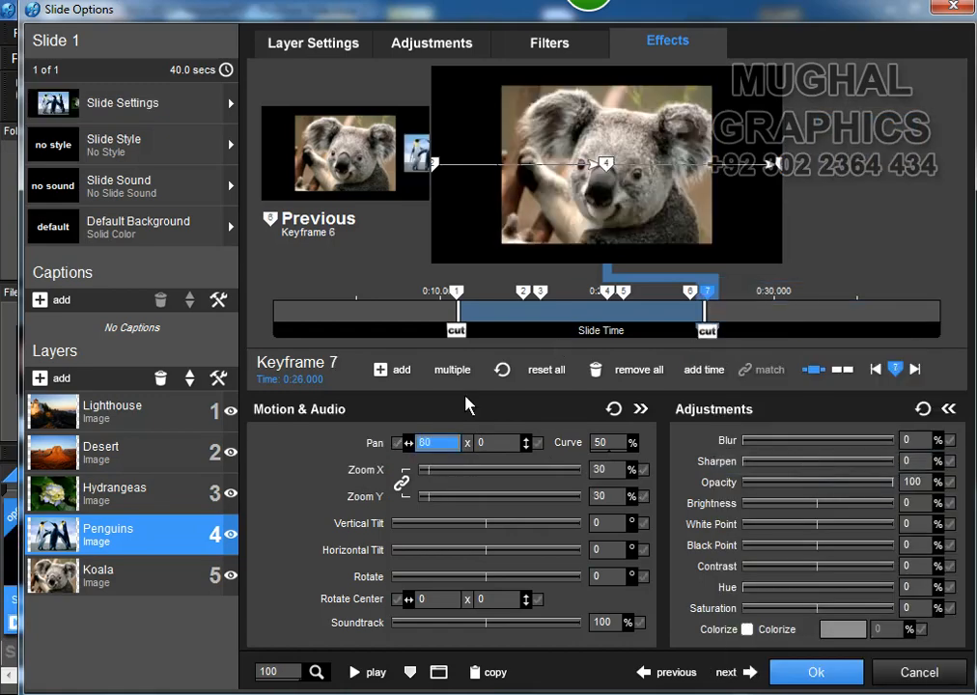
- Set the Koala layer's starting keyframe to 16 seconds with horizontal pan -50 and zoom 30%
{"action": "left_click", "coordinate": [146, 576]}
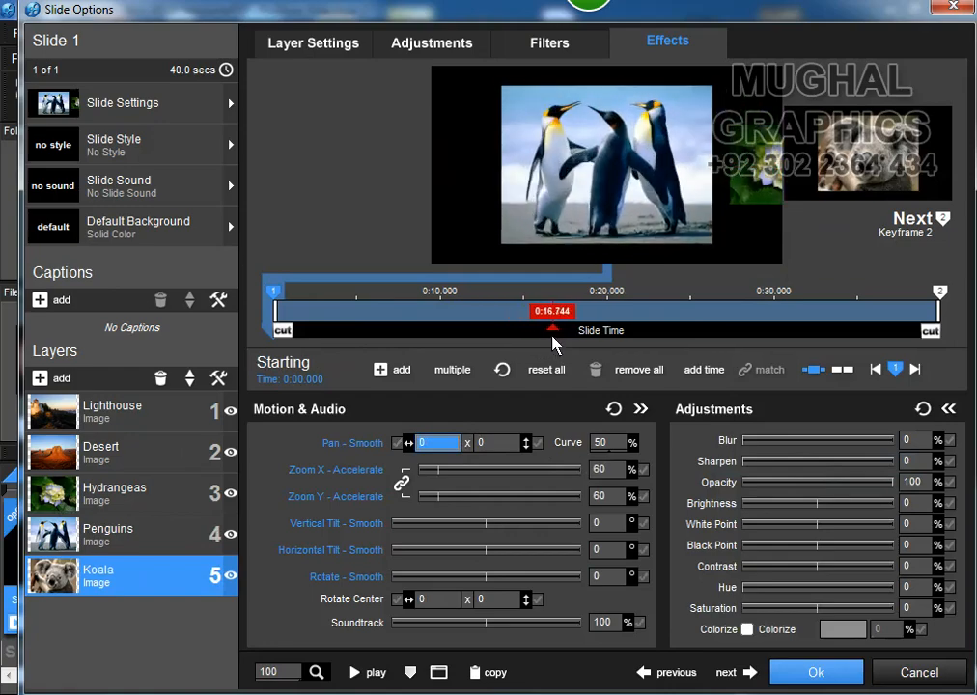
{"action": "left_click", "coordinate": [324, 383]}
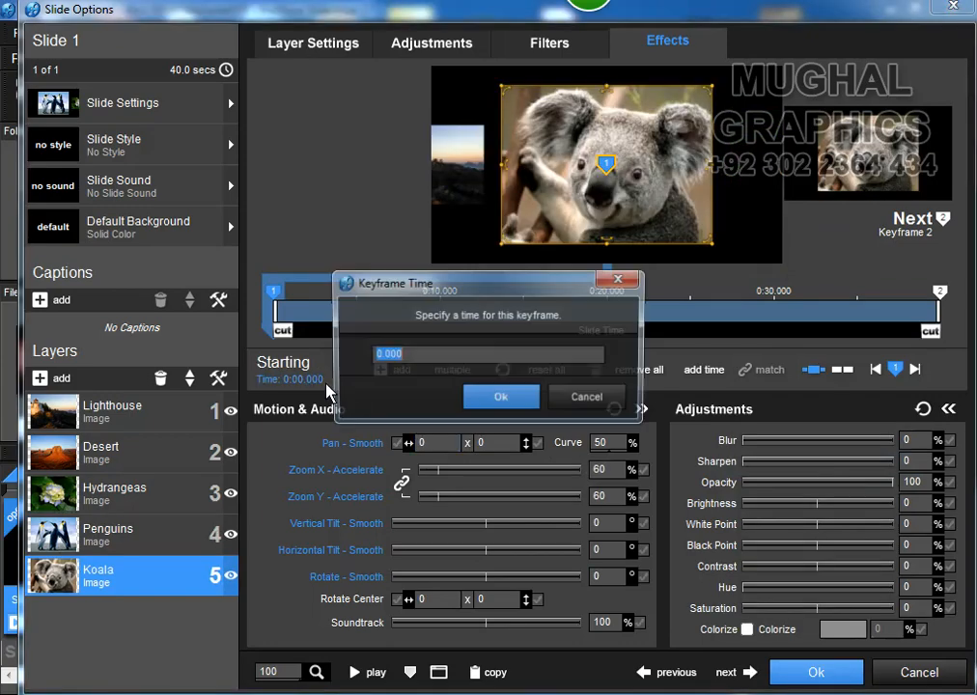
{"action": "type", "text": "10"}
{"action": "left_click", "coordinate": [502, 397]}
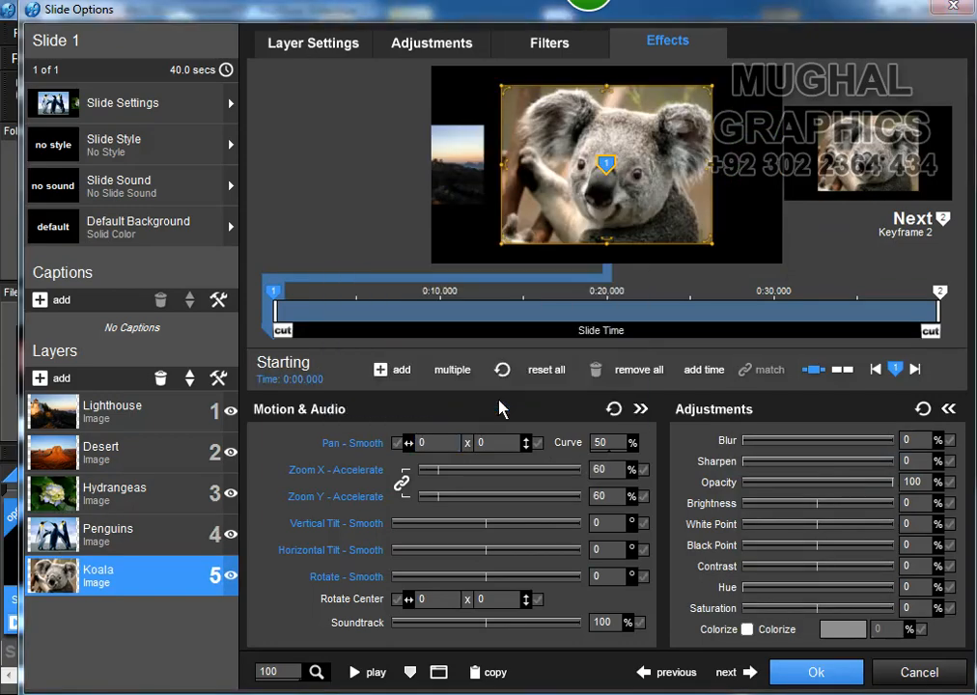
{"action": "left_click", "coordinate": [419, 446]}
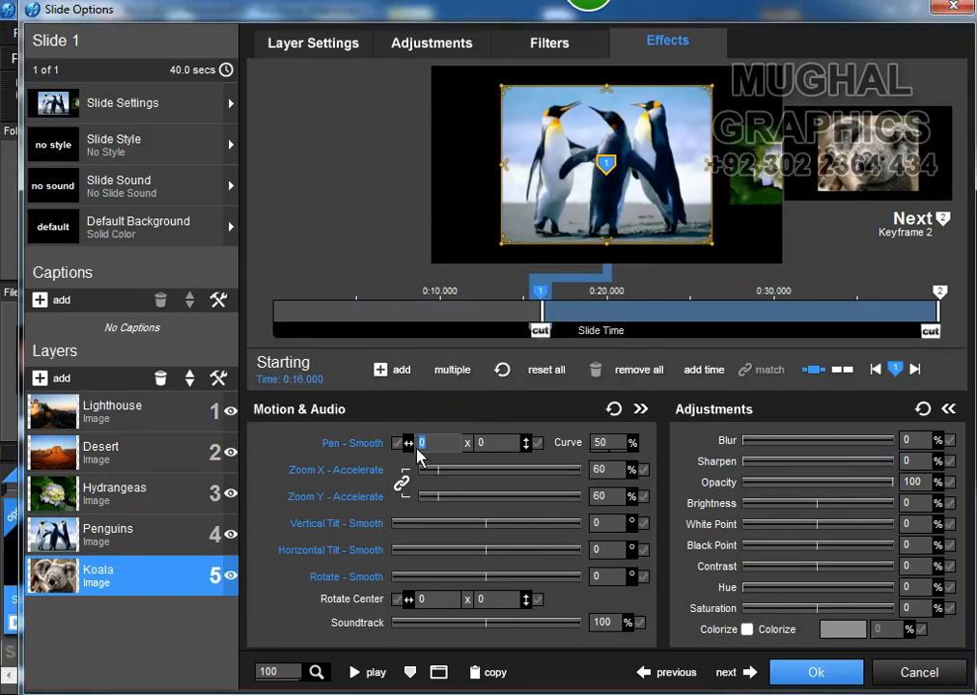
{"action": "type", "text": "-50"}
{"action": "key", "text": "Tab"}
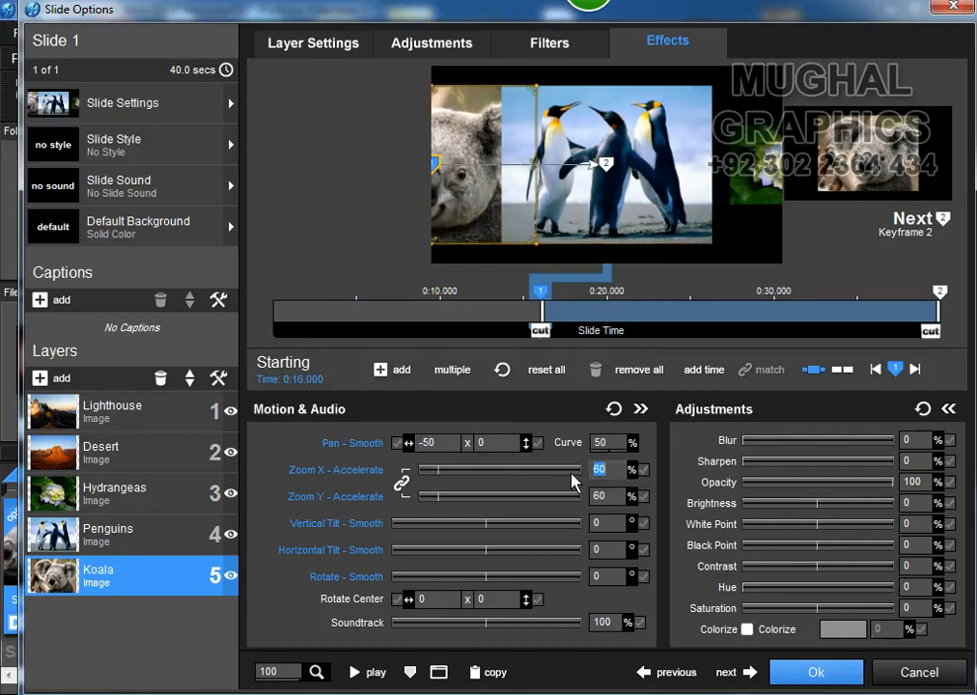
{"action": "type", "text": "30"}
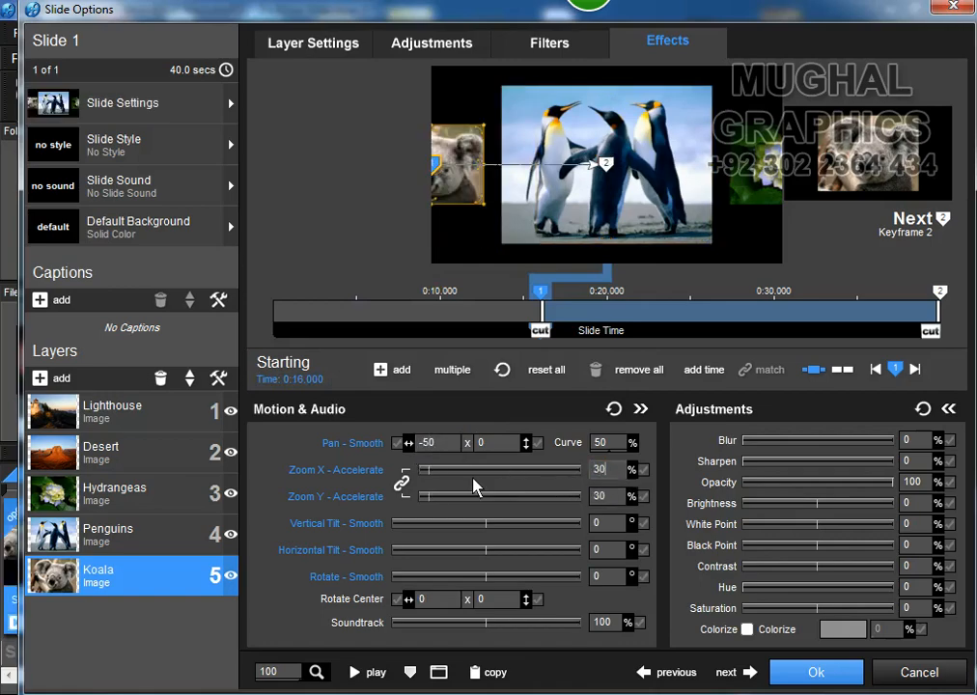
- Add a Koala keyframe at 20 seconds and copy the 16-second keyframe's settings to it
{"action": "double_click", "coordinate": [612, 312]}
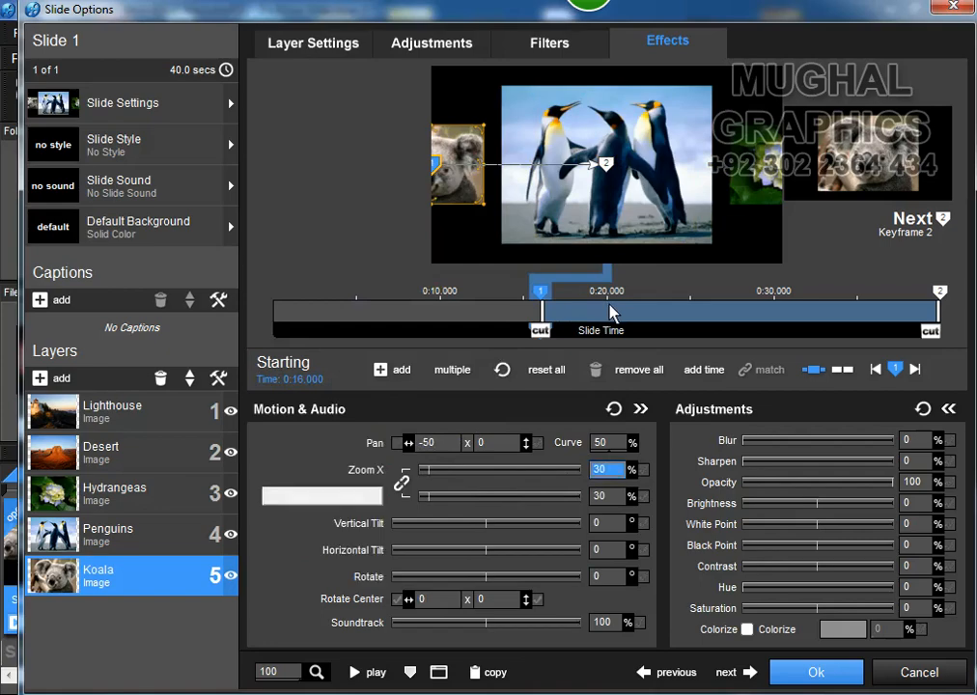
{"action": "left_click", "coordinate": [324, 387]}
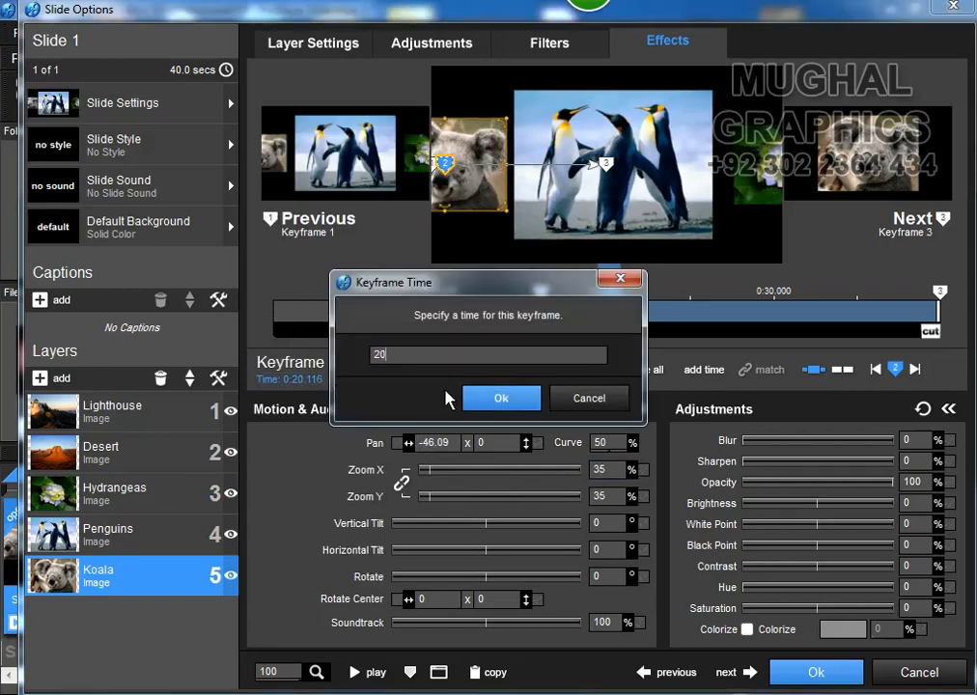
{"action": "left_click", "coordinate": [499, 397]}
{"action": "left_click_drag", "start_coordinate": [618, 474], "coordinate": [577, 475]}
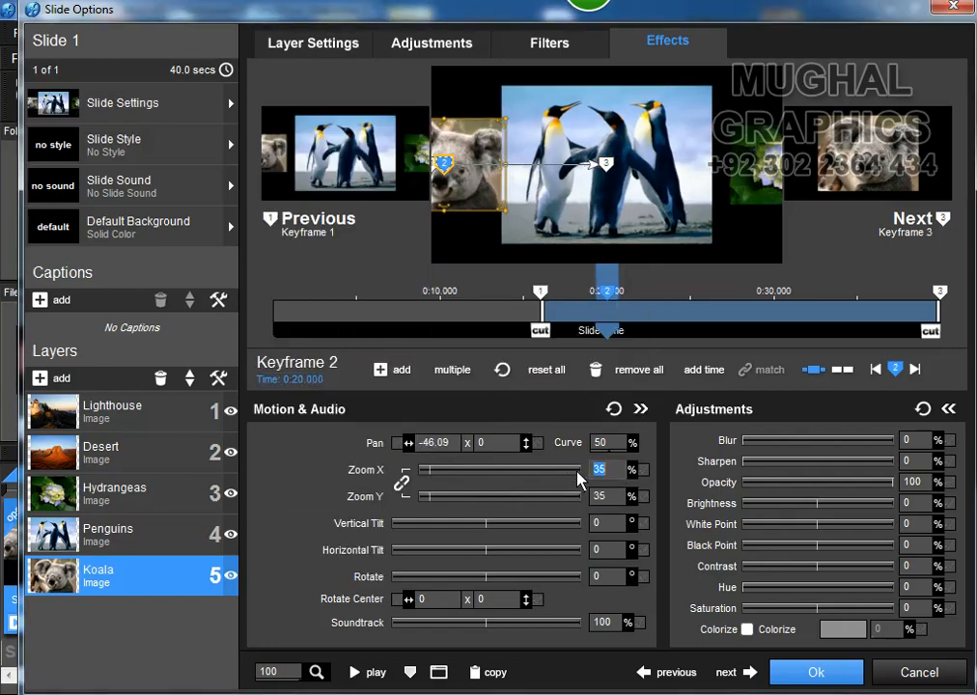
{"action": "left_click", "coordinate": [541, 290]}
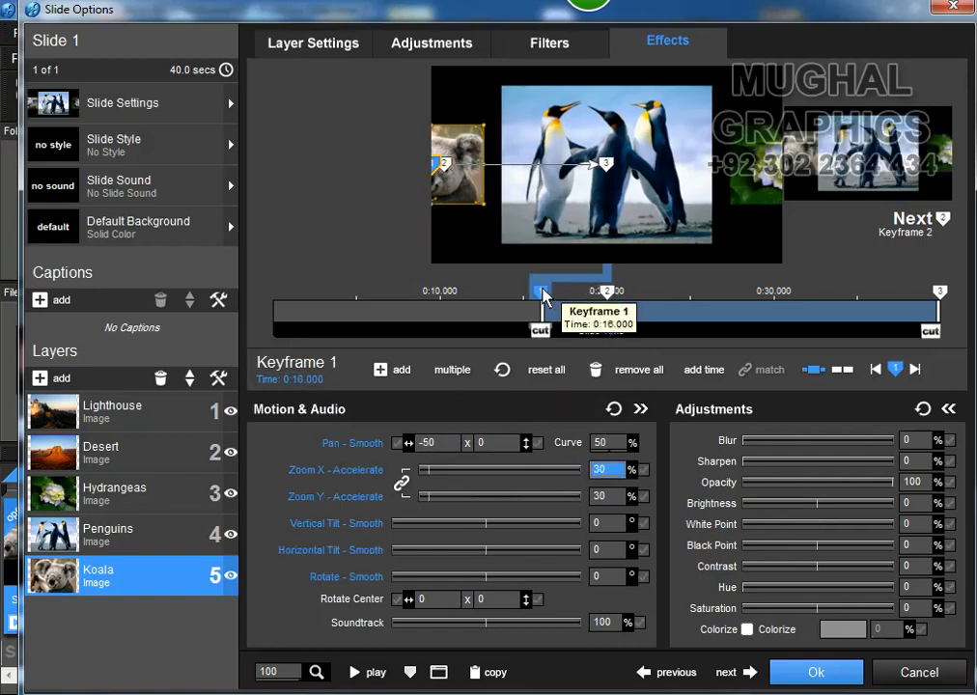
{"action": "right_click", "coordinate": [541, 290]}
{"action": "left_click", "coordinate": [633, 513]}
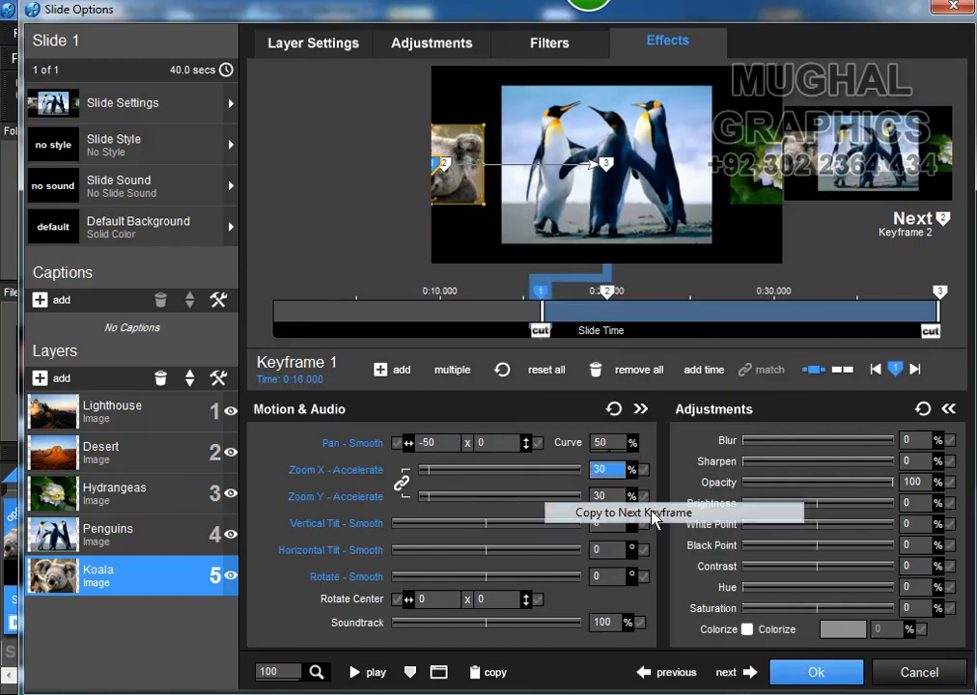
{"action": "left_click", "coordinate": [605, 289]}
- Add a Koala keyframe at 21 seconds with zoom 60% and horizontal pan 0
{"action": "double_click", "coordinate": [622, 309]}
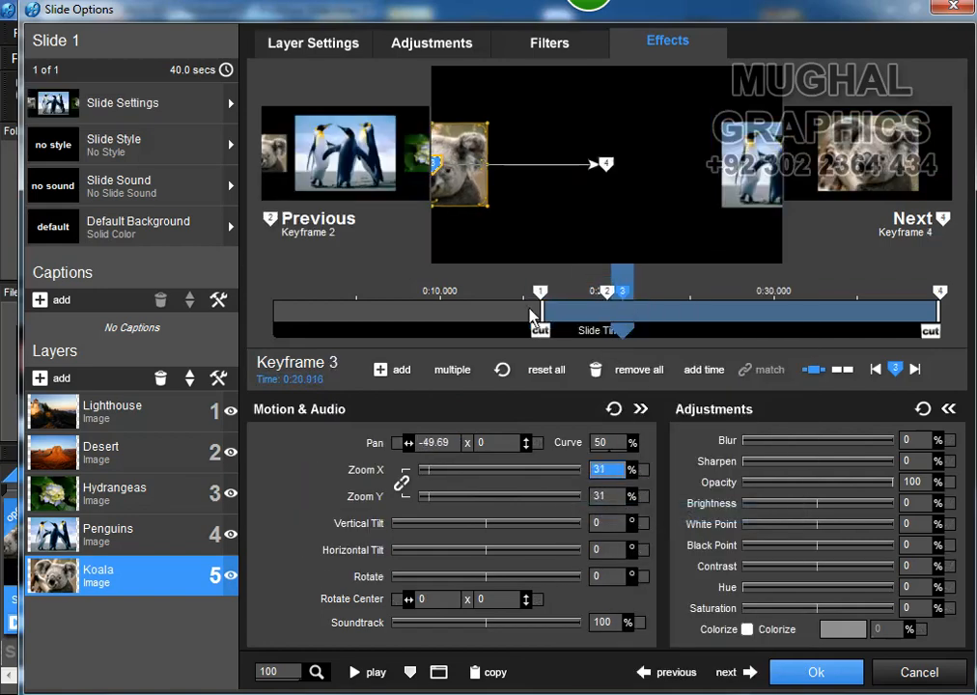
{"action": "left_click", "coordinate": [311, 382]}
{"action": "type", "text": "21"}
{"action": "key", "text": "Return"}
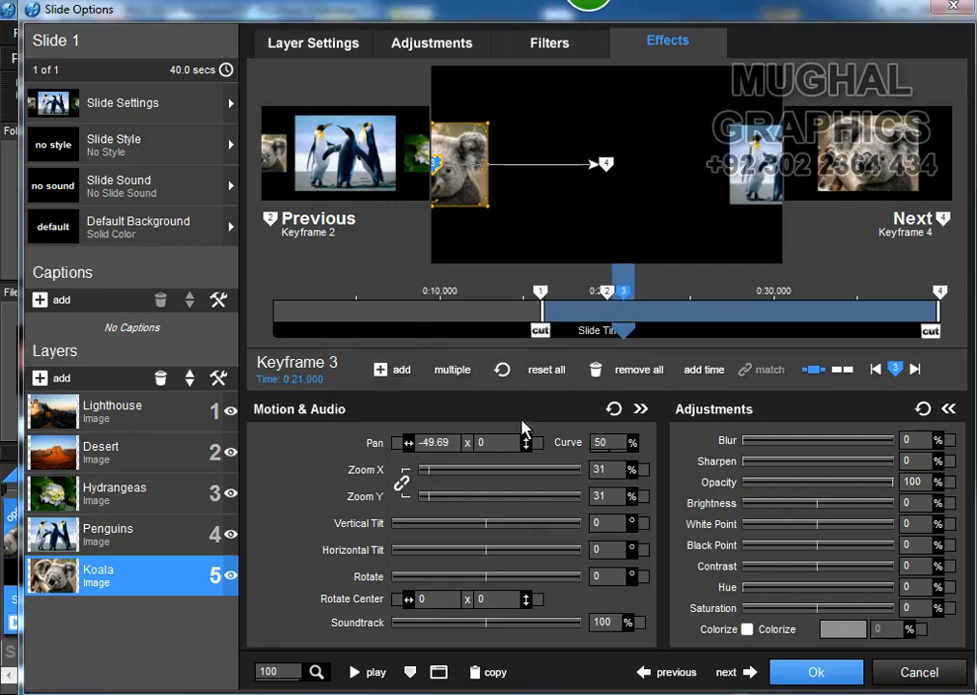
{"action": "left_click", "coordinate": [599, 470]}
{"action": "type", "text": "60"}
{"action": "key", "text": "Return"}
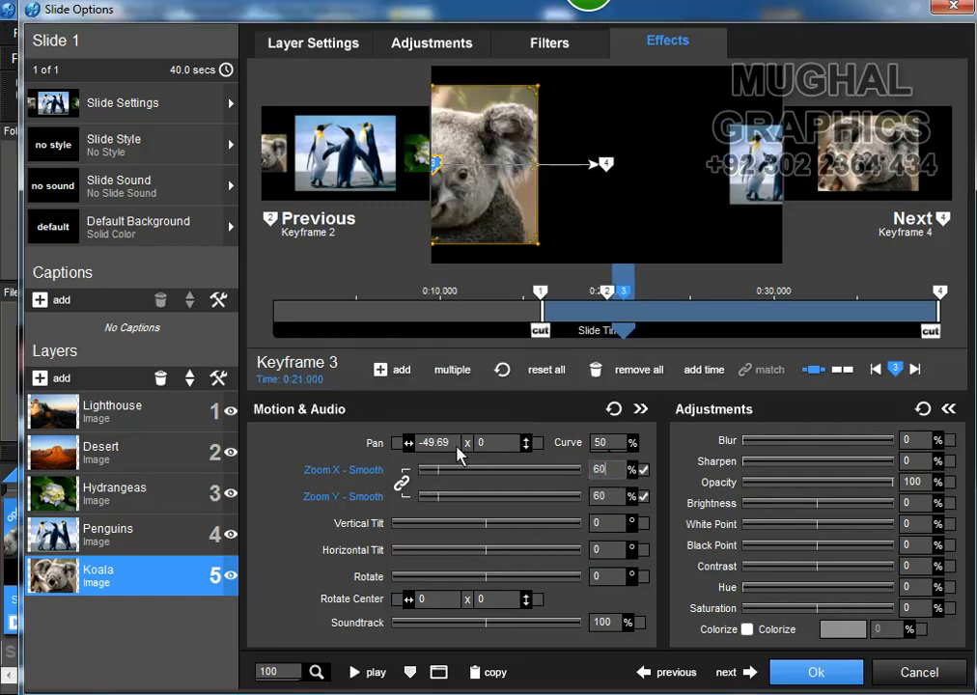
{"action": "left_click", "coordinate": [437, 442]}
{"action": "type", "text": "0"}
{"action": "key", "text": "Return"}
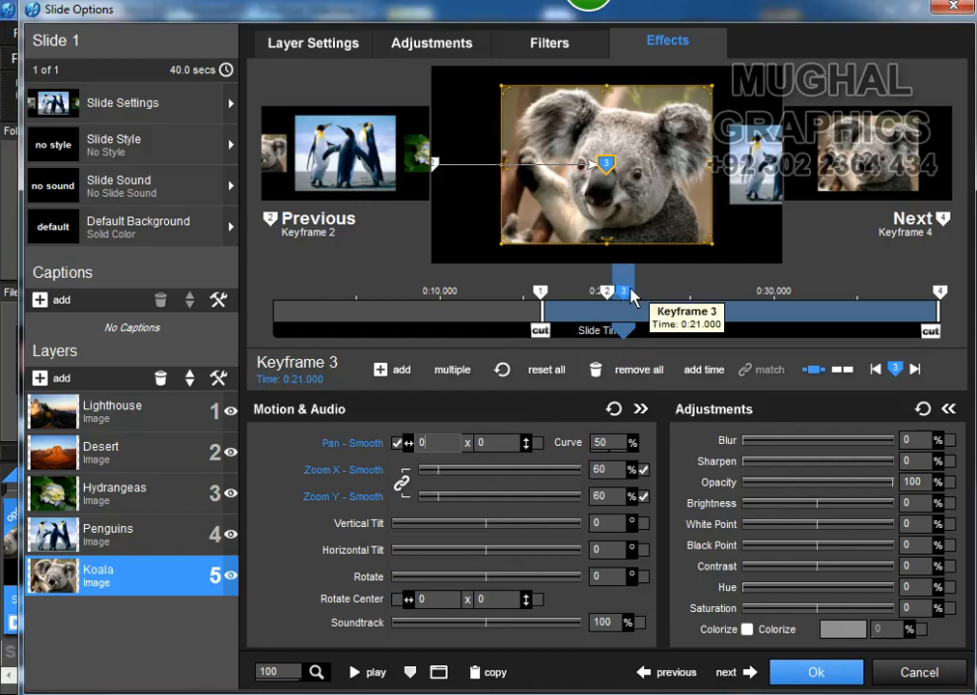
- Add a Koala keyframe at about 25 seconds and copy the 21-second keyframe's settings to it
{"action": "double_click", "coordinate": [694, 311]}
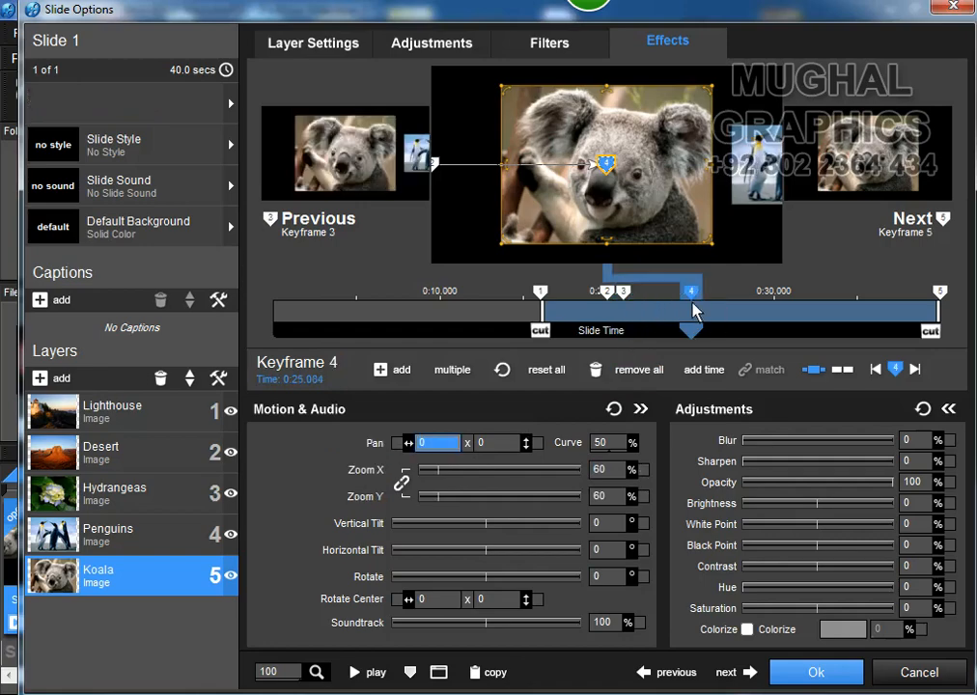
{"action": "left_click", "coordinate": [623, 291]}
{"action": "right_click", "coordinate": [623, 291]}
{"action": "left_click", "coordinate": [678, 516]}
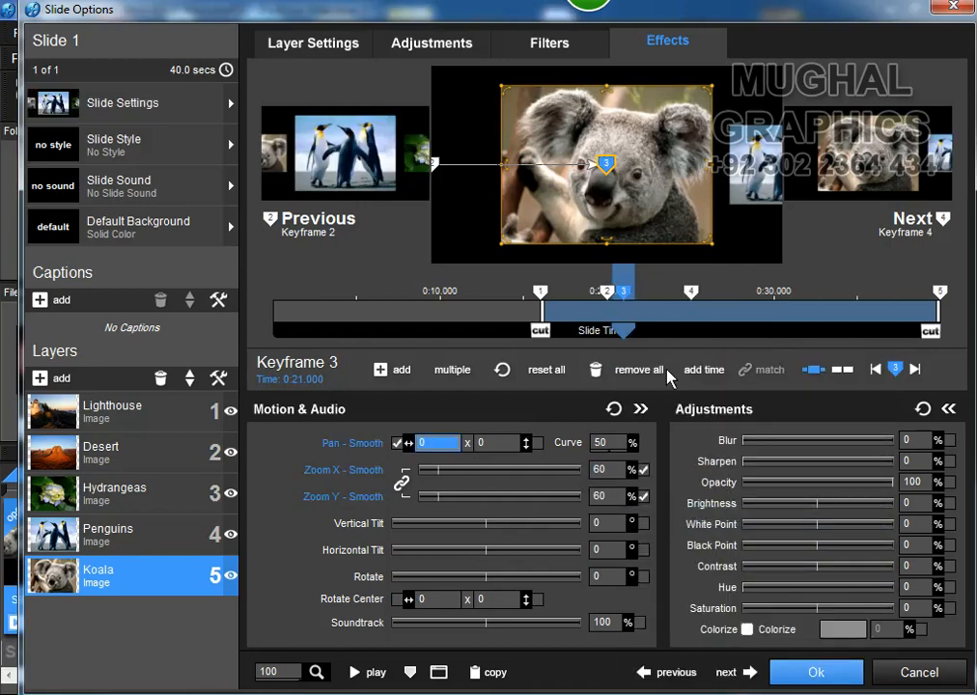
{"action": "left_click", "coordinate": [691, 293]}
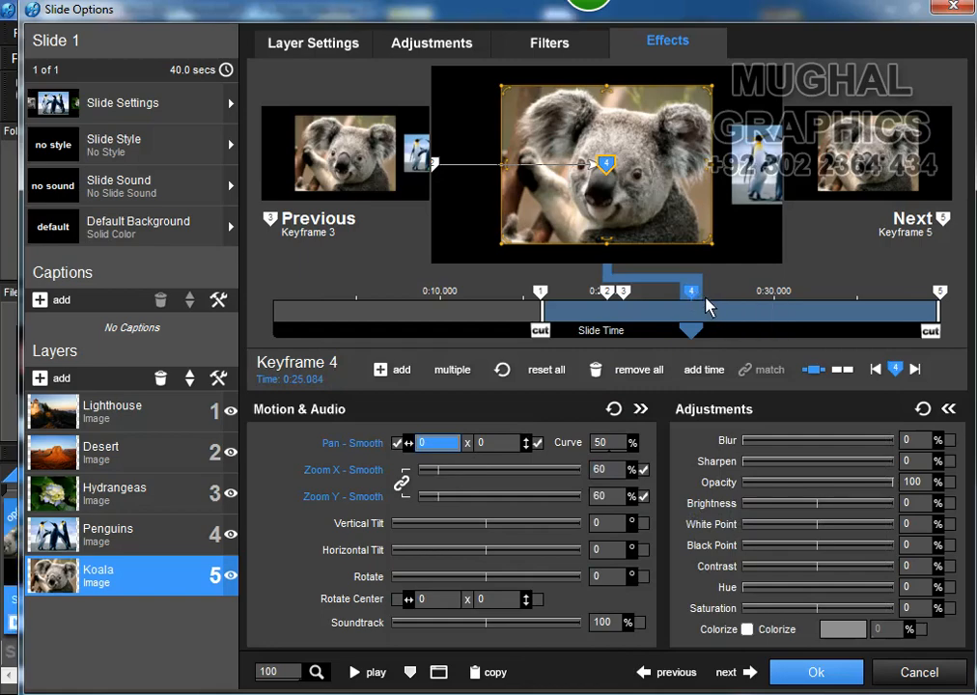
- Add a Koala keyframe at 26 seconds with zoom 30% and horizontal pan 50
{"action": "double_click", "coordinate": [706, 307]}
{"action": "left_click", "coordinate": [315, 381]}
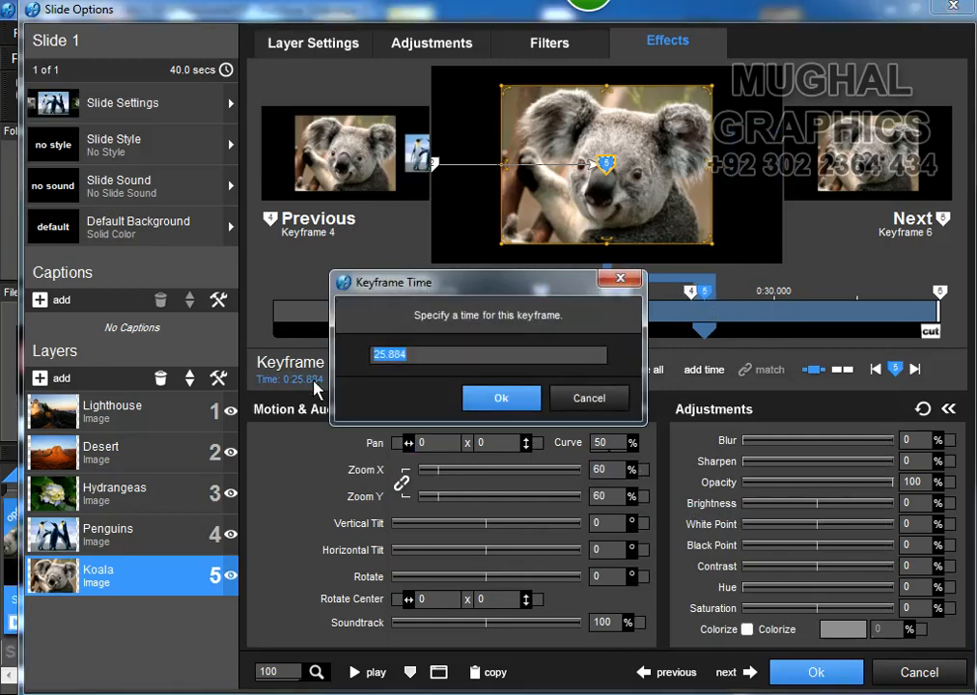
{"action": "type", "text": "26"}
{"action": "left_click", "coordinate": [501, 397]}
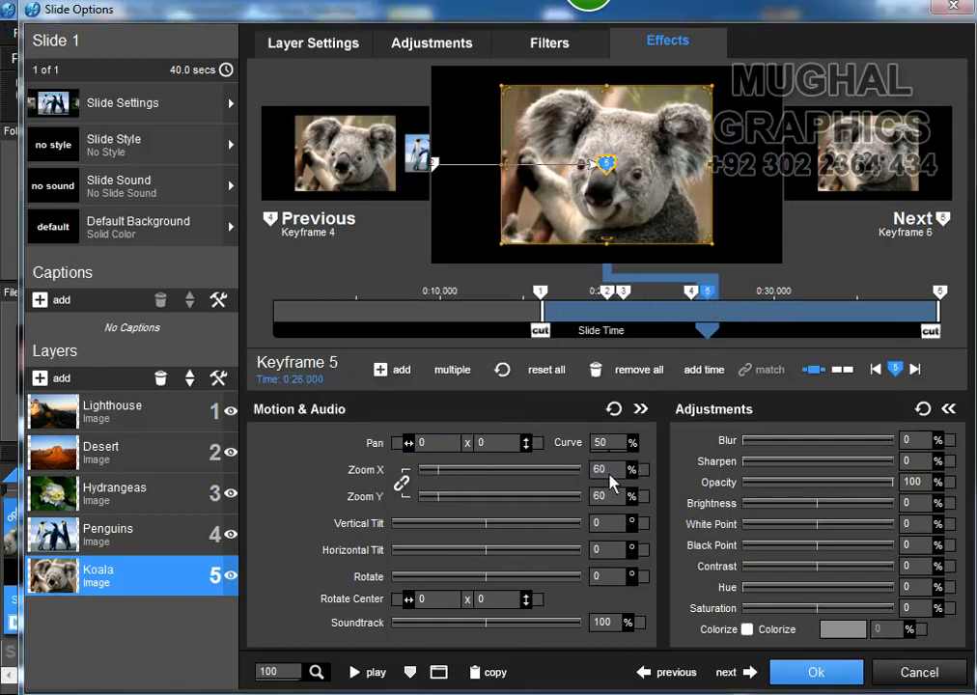
{"action": "left_click_drag", "start_coordinate": [609, 472], "coordinate": [581, 469]}
{"action": "type", "text": "30"}
{"action": "left_click_drag", "start_coordinate": [449, 443], "coordinate": [400, 443]}
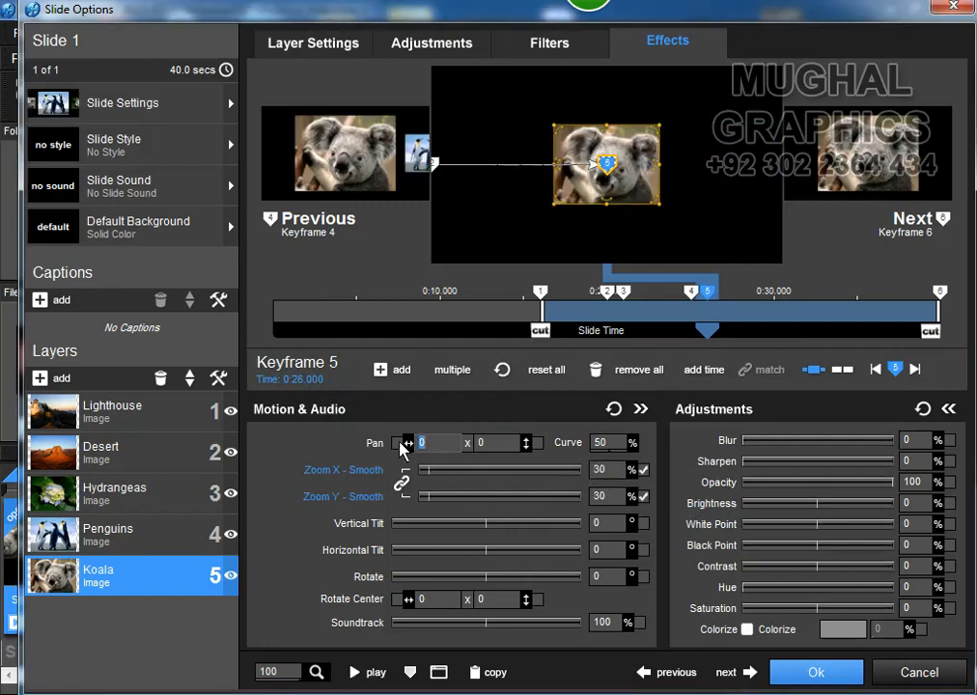
{"action": "type", "text": "50"}
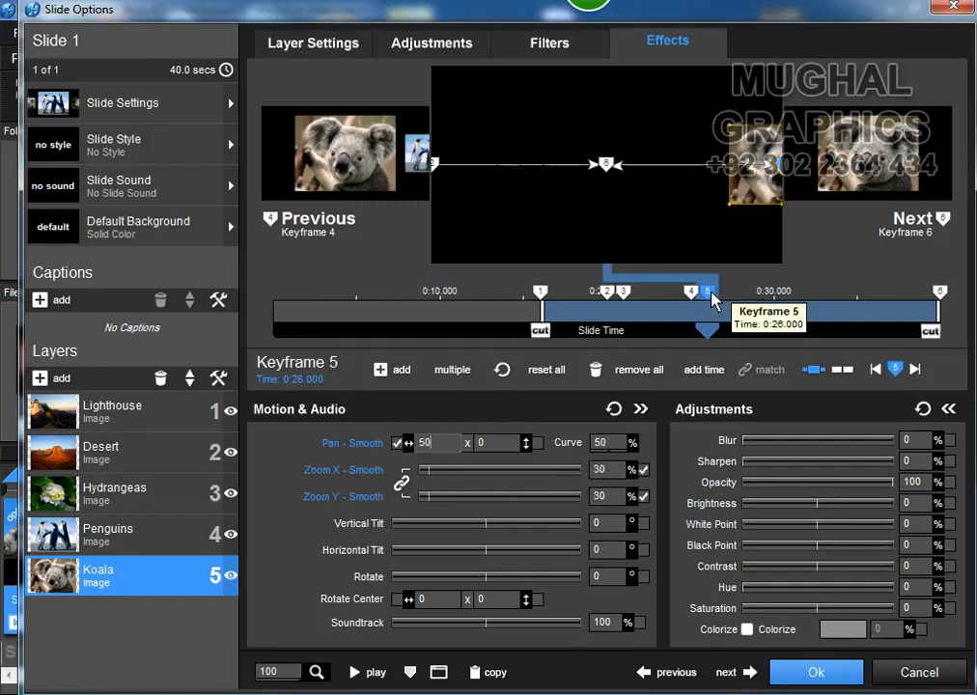
- Add a Koala keyframe at 30 seconds and copy the 26-second keyframe's settings to it
{"action": "double_click", "coordinate": [781, 312]}
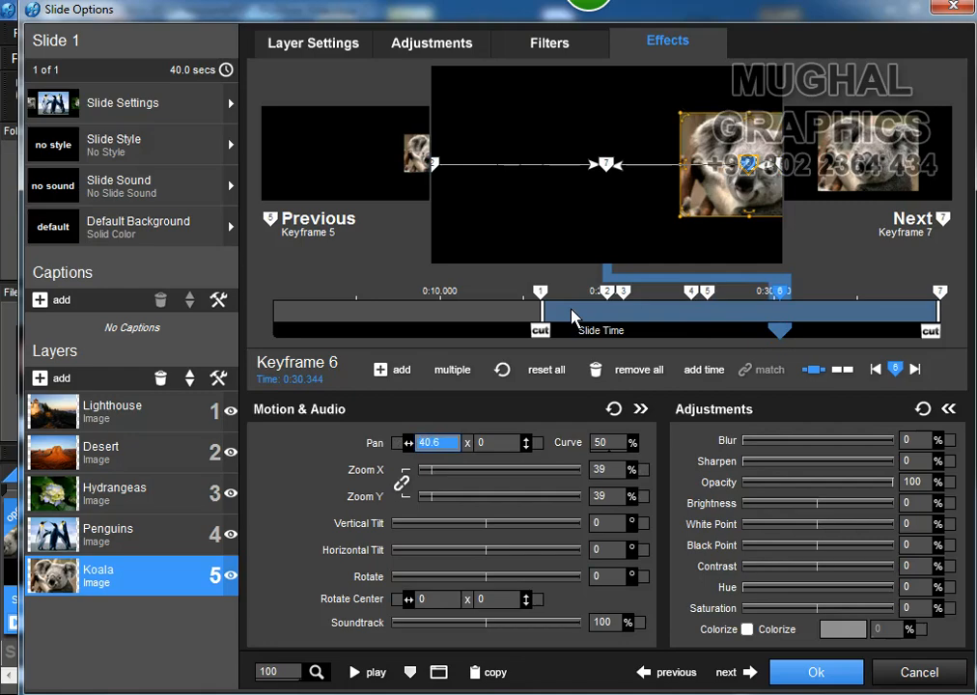
{"action": "left_click", "coordinate": [290, 380]}
{"action": "type", "text": "30"}
{"action": "left_click", "coordinate": [502, 399]}
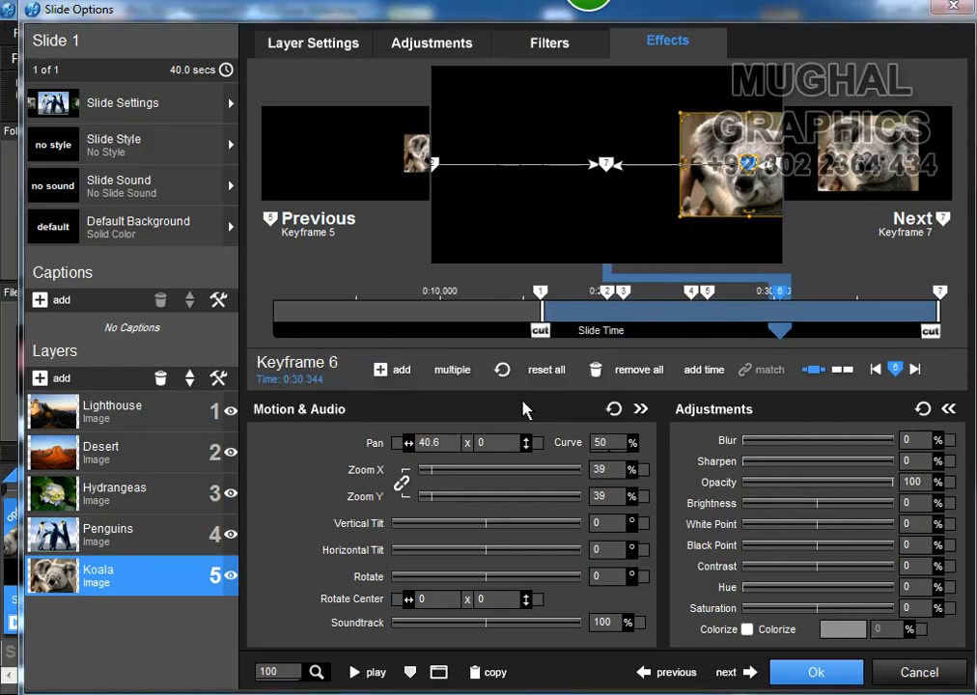
{"action": "left_click", "coordinate": [708, 292]}
{"action": "right_click", "coordinate": [708, 292]}
{"action": "left_click", "coordinate": [809, 515]}
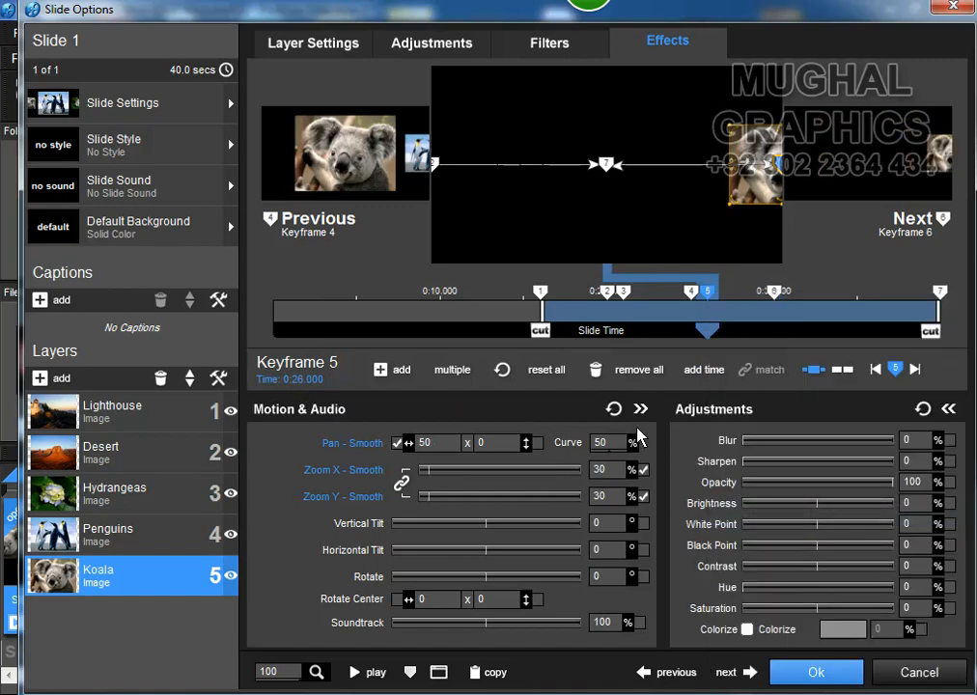
{"action": "left_click", "coordinate": [772, 290]}
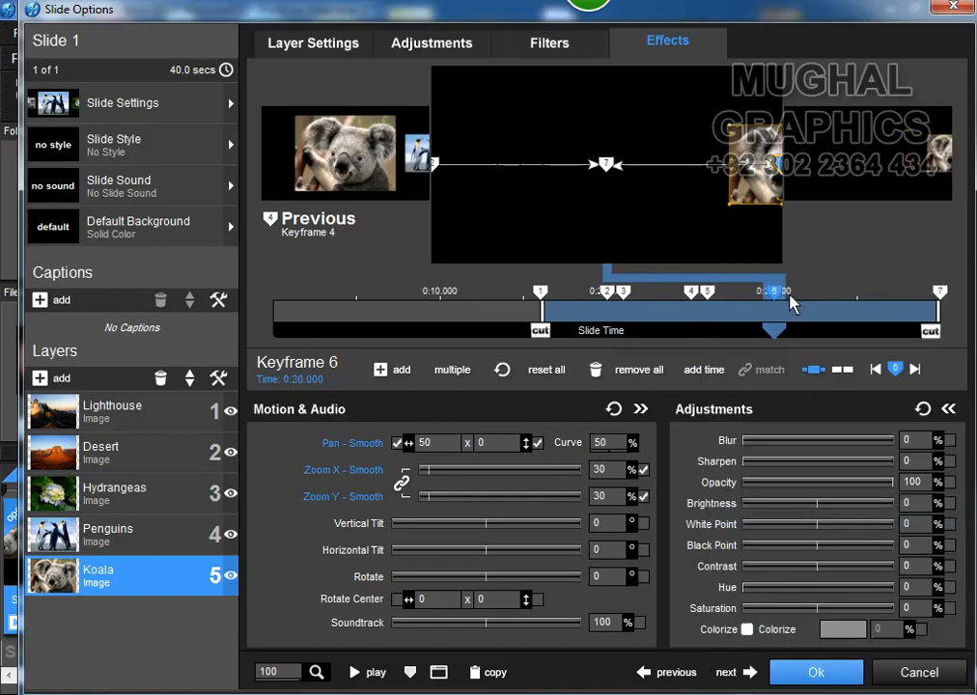
- Add a Koala keyframe at 31 seconds with zoom 30% and pan the image horizontally out past the frame's right edge
{"action": "double_click", "coordinate": [787, 303]}
{"action": "left_click", "coordinate": [319, 383]}
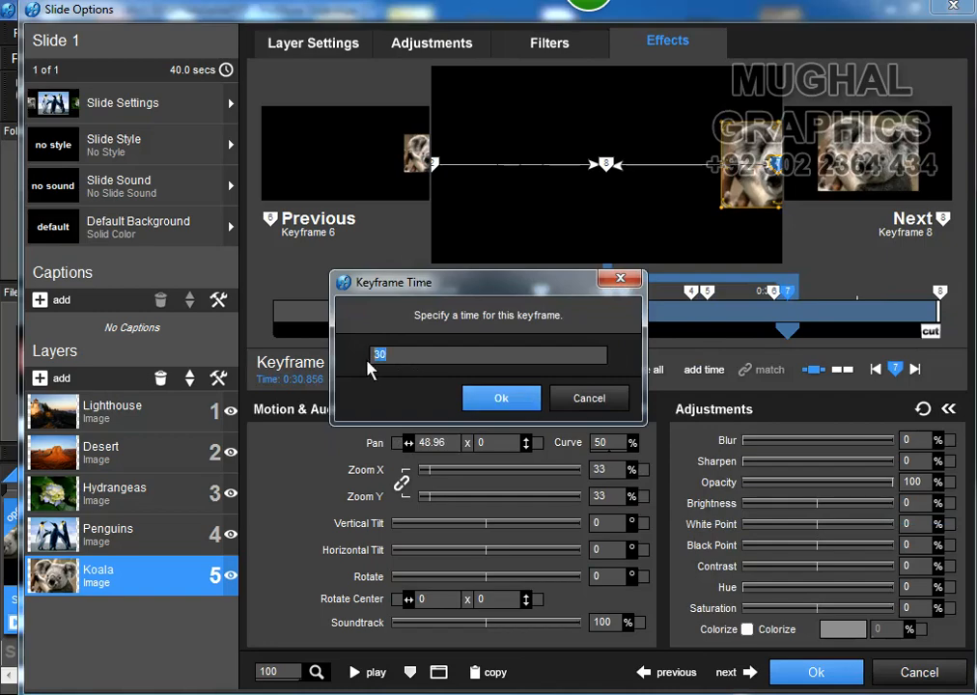
{"action": "type", "text": "31"}
{"action": "left_click", "coordinate": [500, 398]}
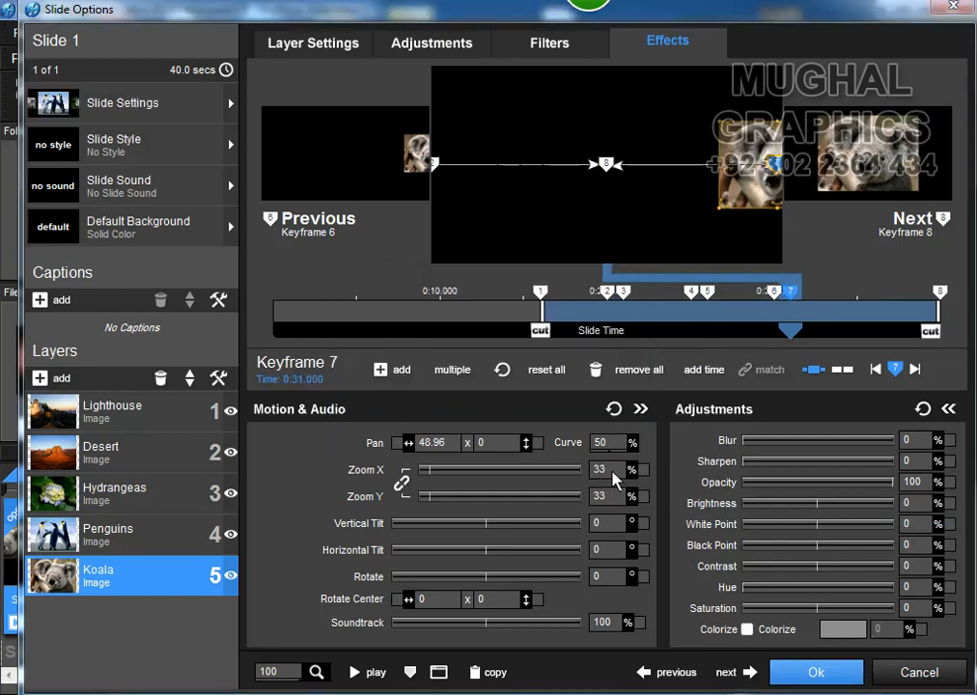
{"action": "left_click_drag", "start_coordinate": [613, 471], "coordinate": [589, 471]}
{"action": "type", "text": "30"}
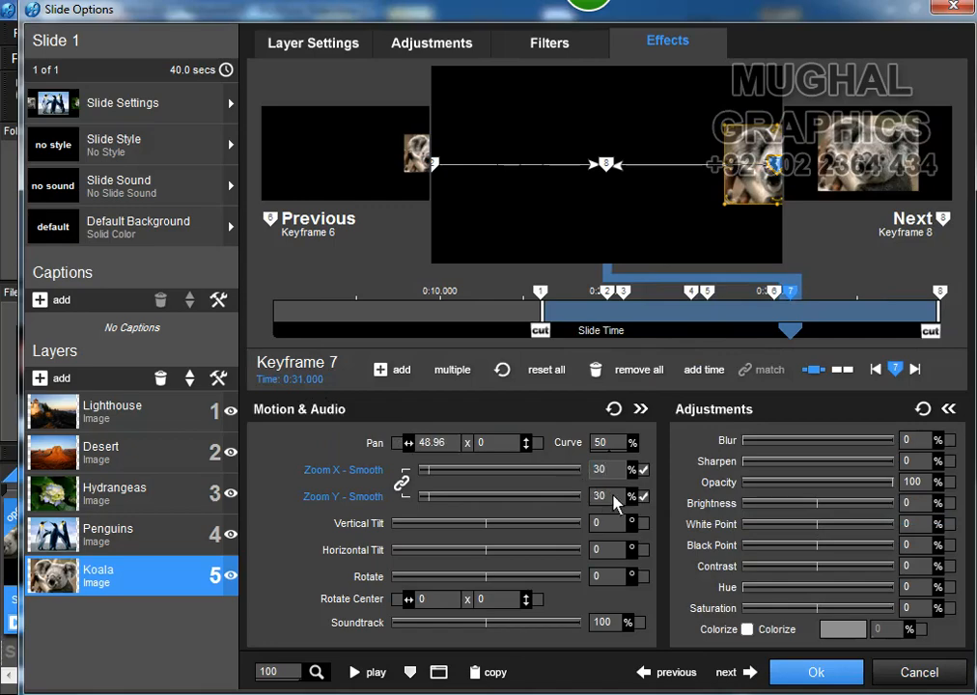
{"action": "left_click_drag", "start_coordinate": [446, 442], "coordinate": [422, 444]}
{"action": "type", "text": "0"}
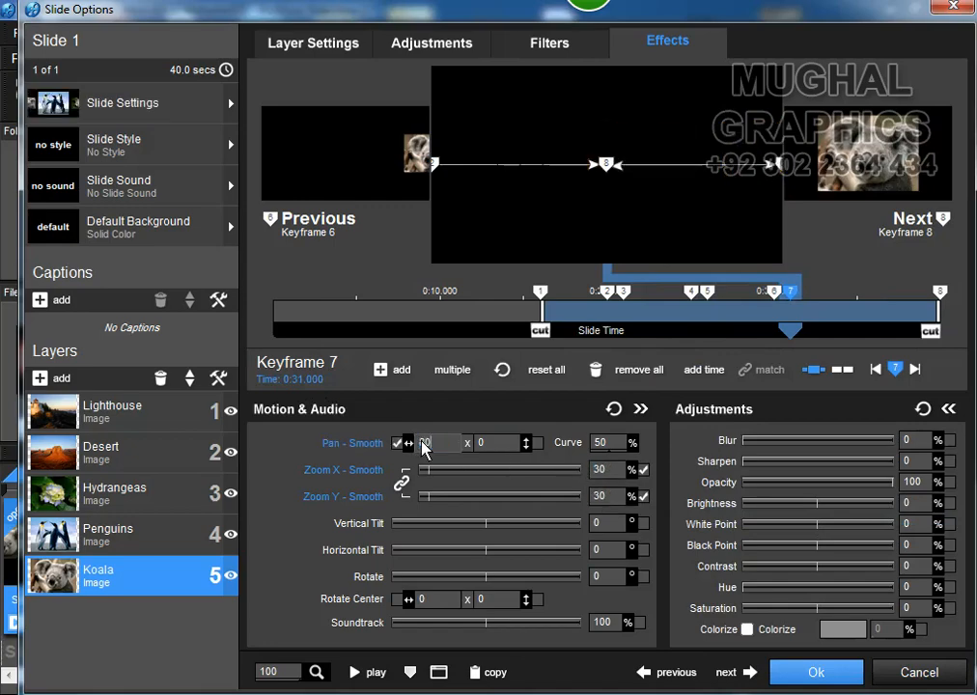
- Delete the Koala layer's final keyframe at 40 seconds and apply the slide options
{"action": "left_click", "coordinate": [941, 294]}
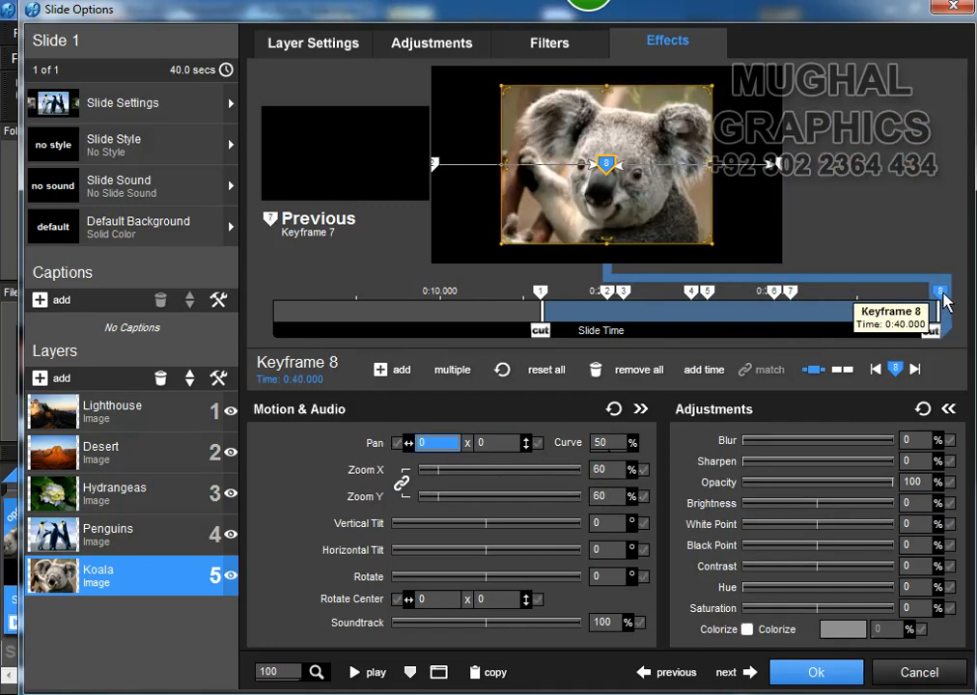
{"action": "right_click", "coordinate": [943, 295]}
{"action": "left_click", "coordinate": [802, 470]}
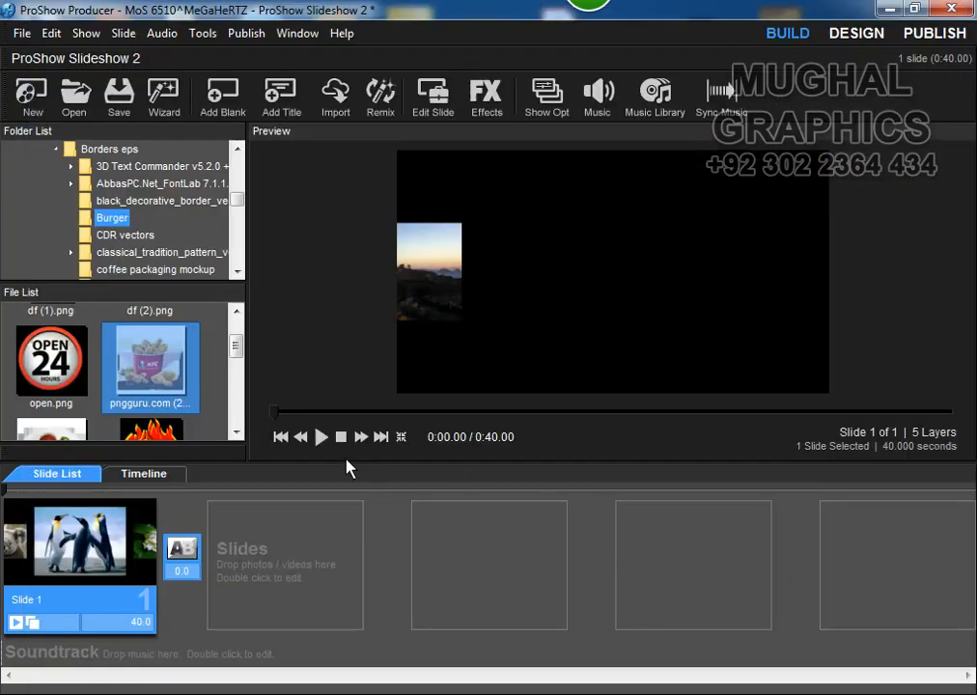
- Play the slideshow to preview the finished layer motion
{"action": "left_click", "coordinate": [320, 439]}
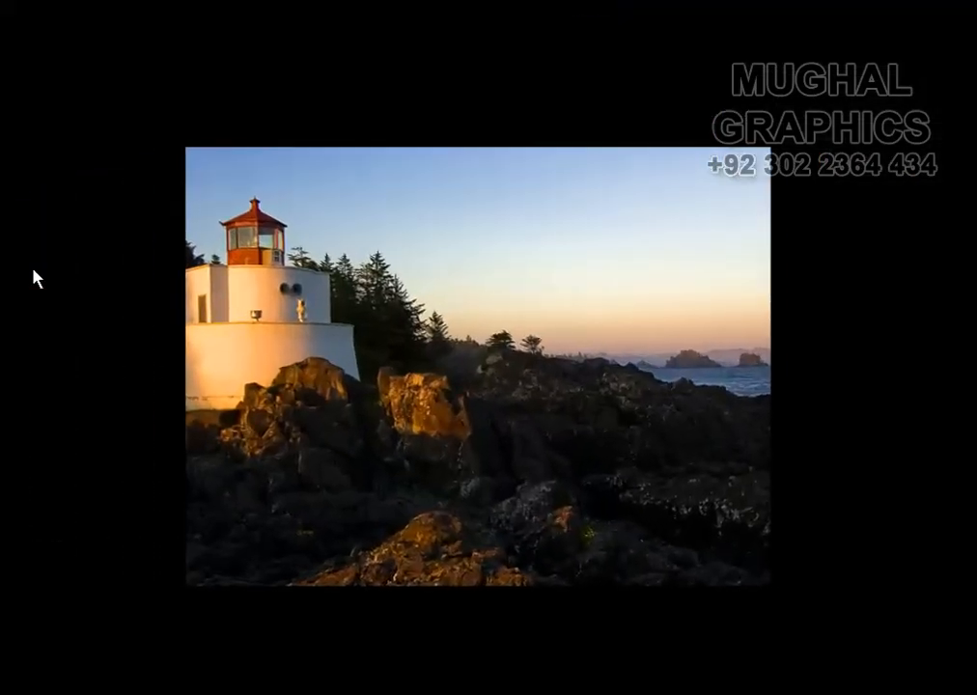